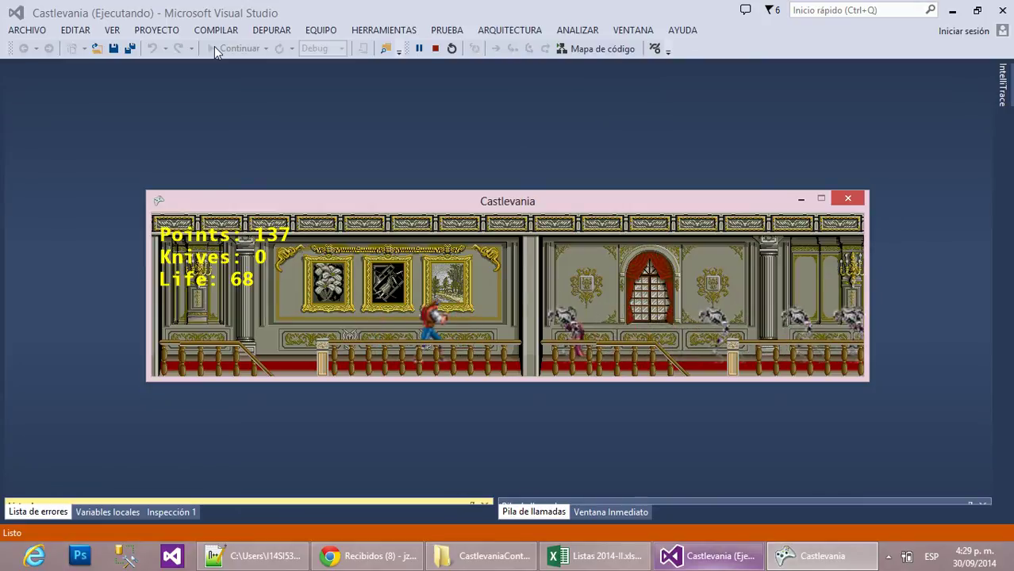
Play-test the running Castlevania game by moving and jumping with the character, and close the game window.
key("Left")
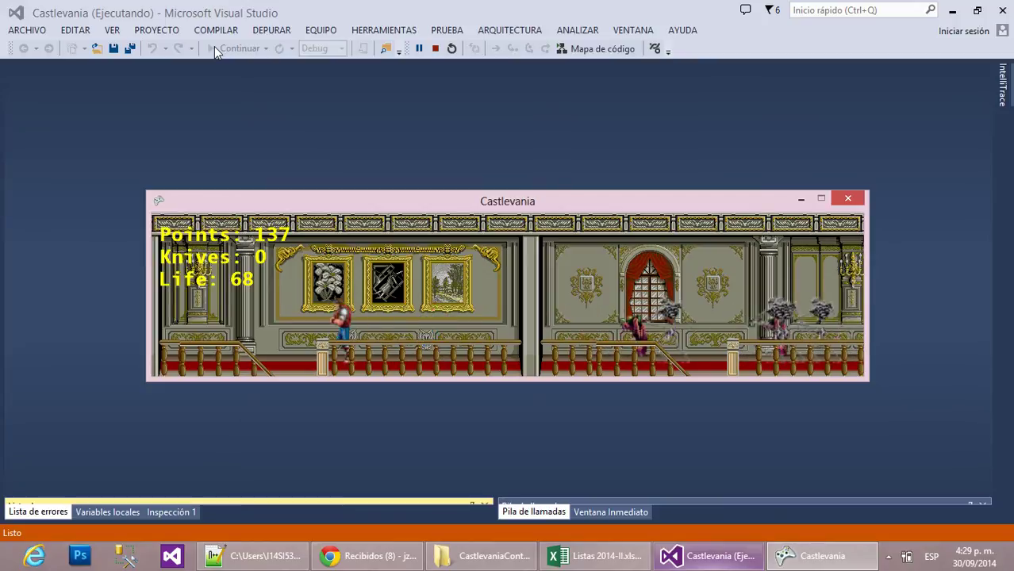
key("Right")
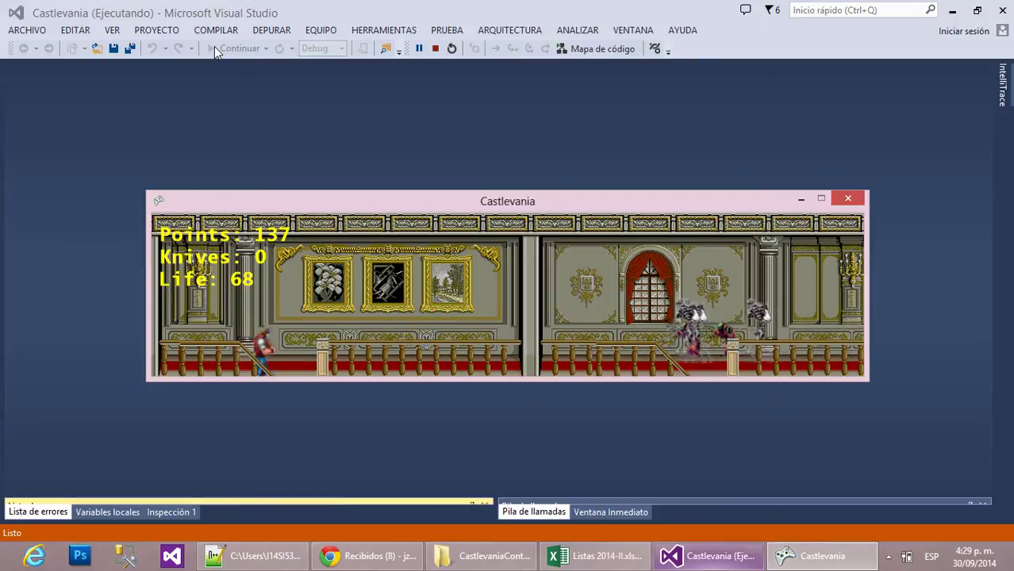
key("Up")
key("Down")
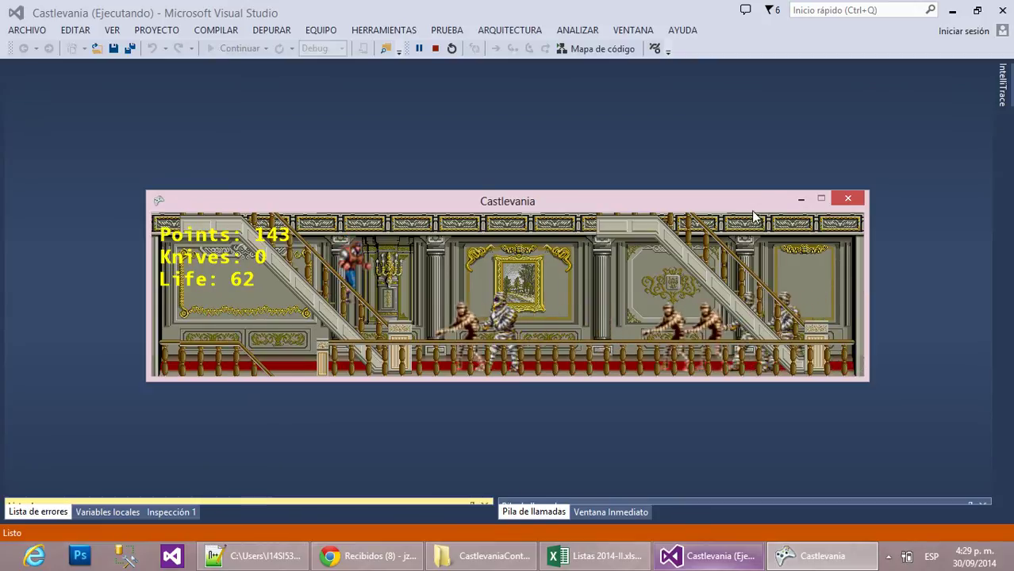
left_click(848, 199)
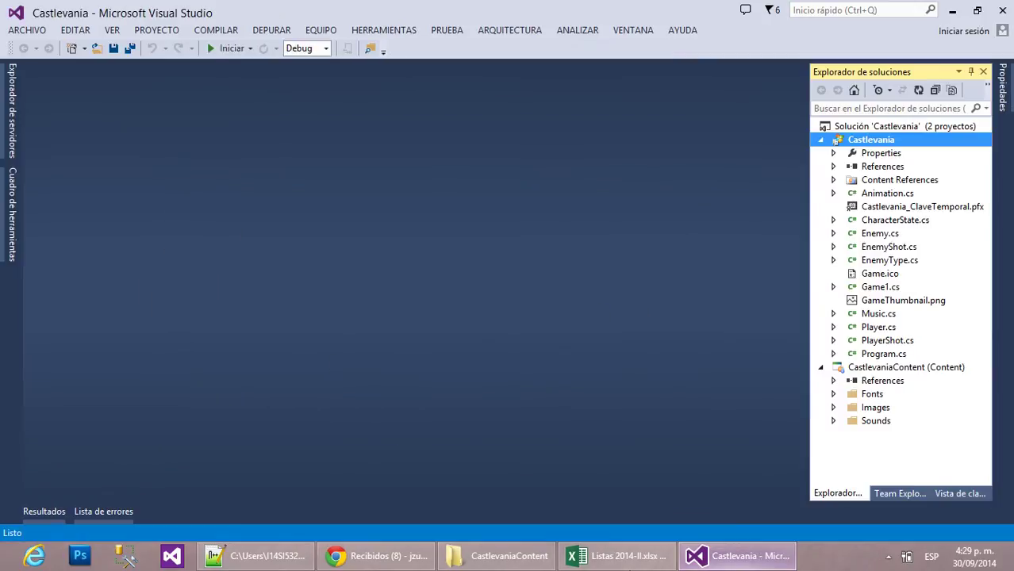
Switch to File Explorer and open the Backs folder inside the Images folder of CastlevaniaContent.
left_click(472, 557)
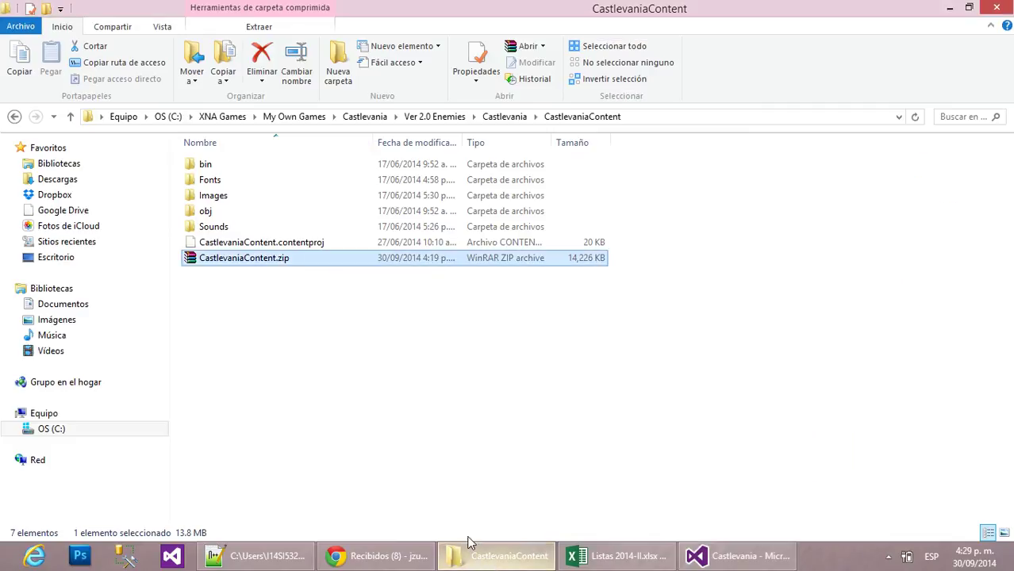
left_click(200, 202)
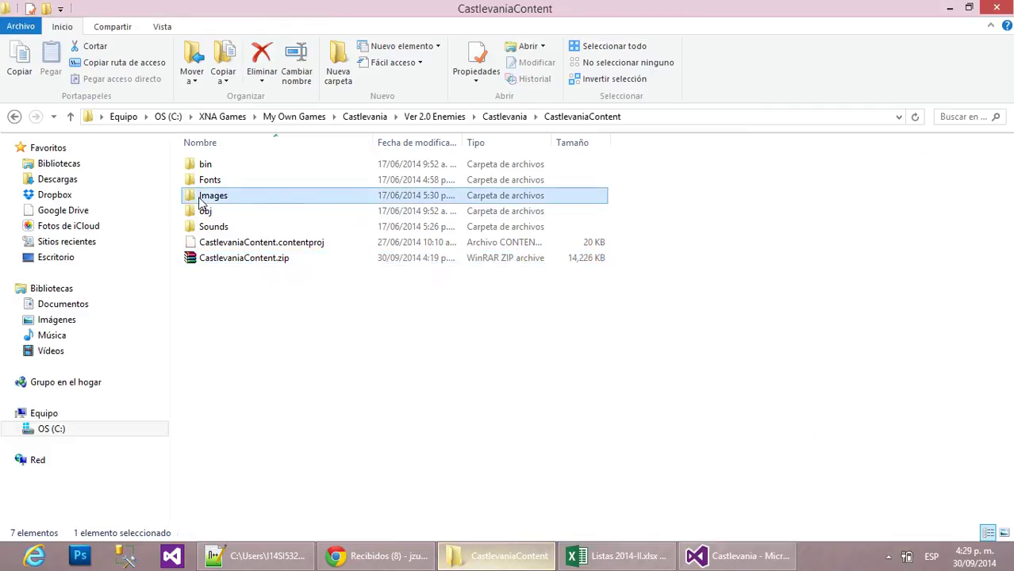
double_click(200, 202)
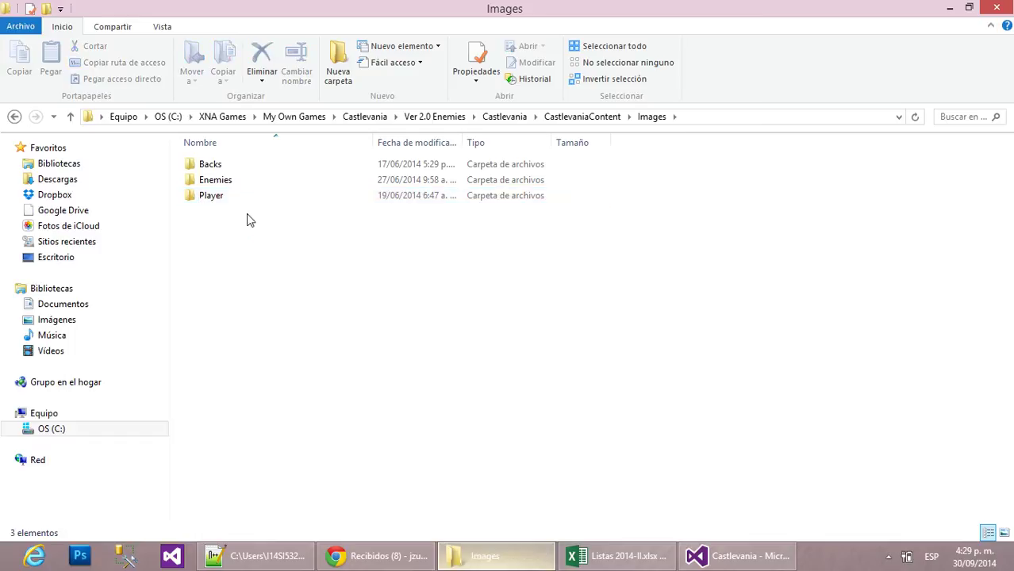
double_click(211, 165)
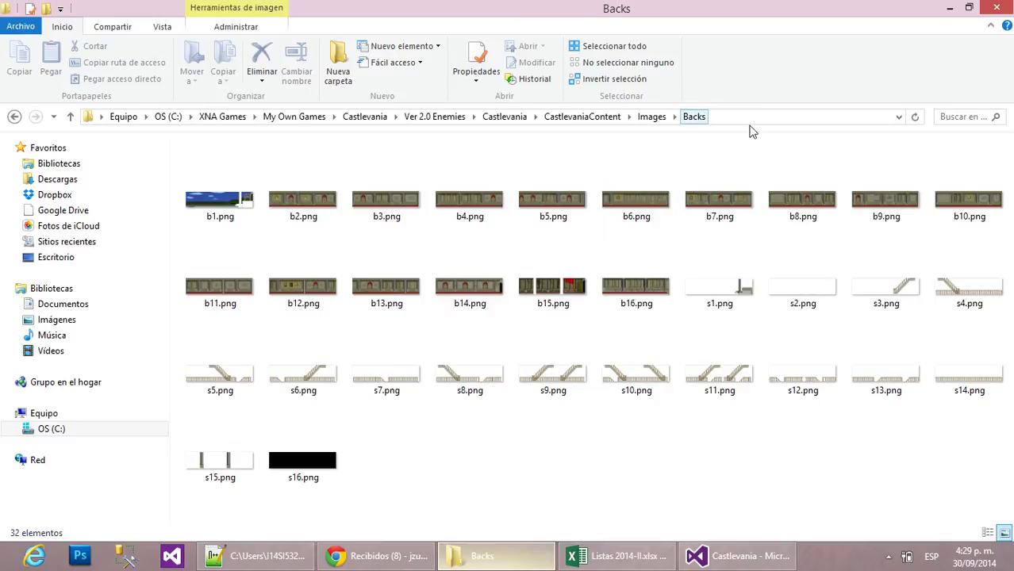
Go back to the Images folder and open bat1LR.png from its Enemies folder in the image viewer.
left_click(654, 121)
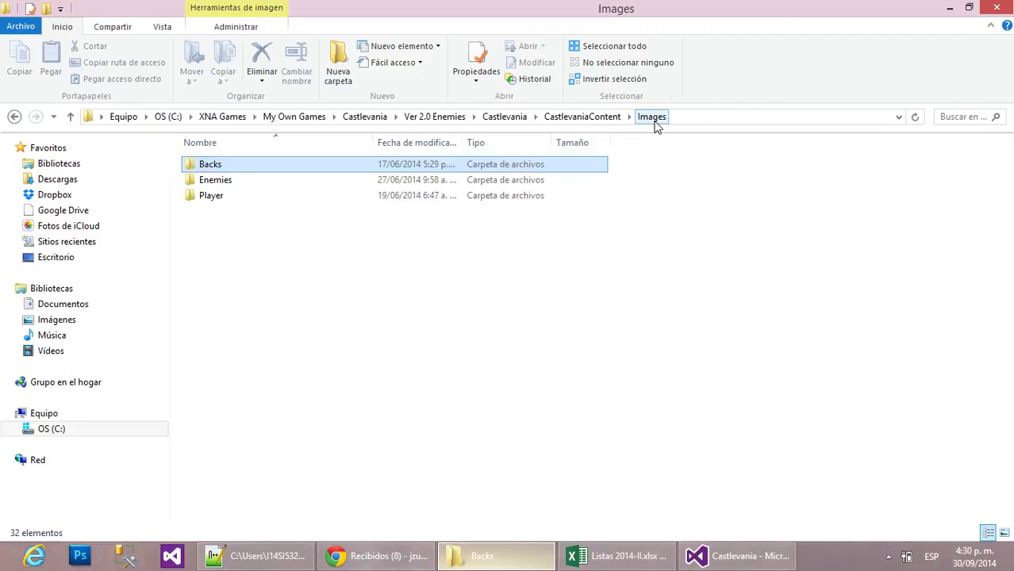
double_click(228, 185)
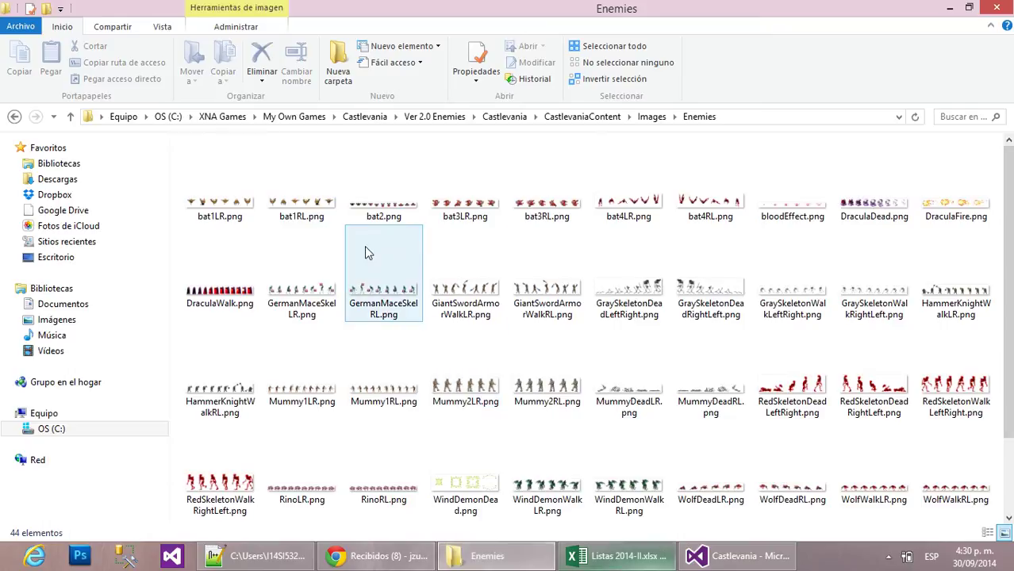
left_click(227, 214)
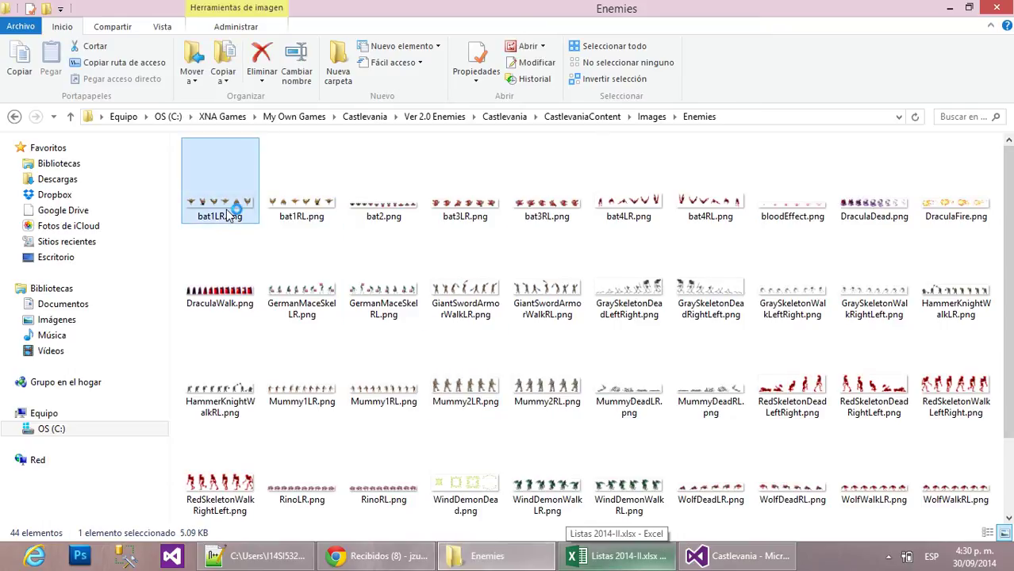
double_click(228, 216)
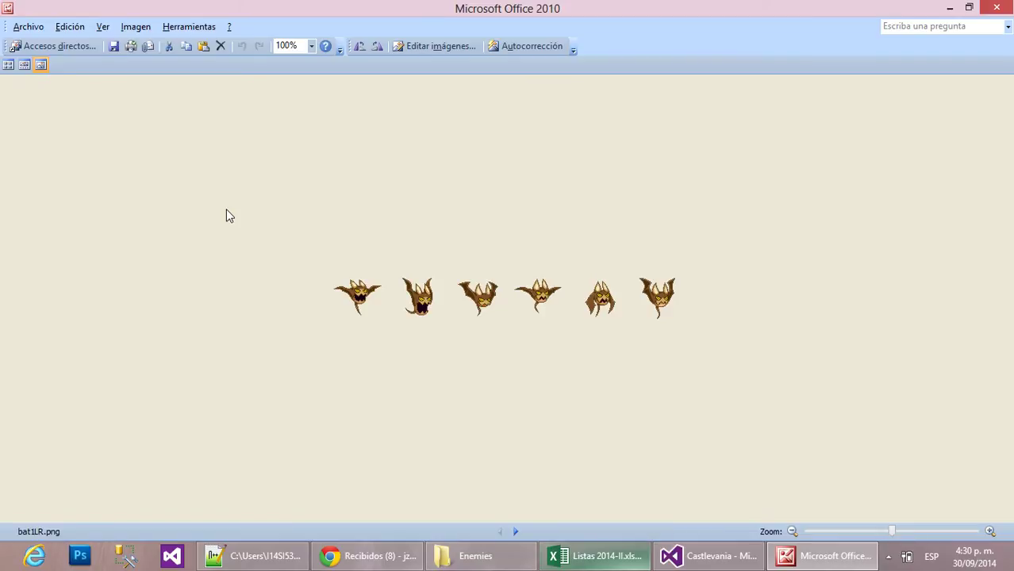
Dismiss the Office activation wizard and examine the bat sprite sheets, continuing through to DraculaDead.png.
key("Right")
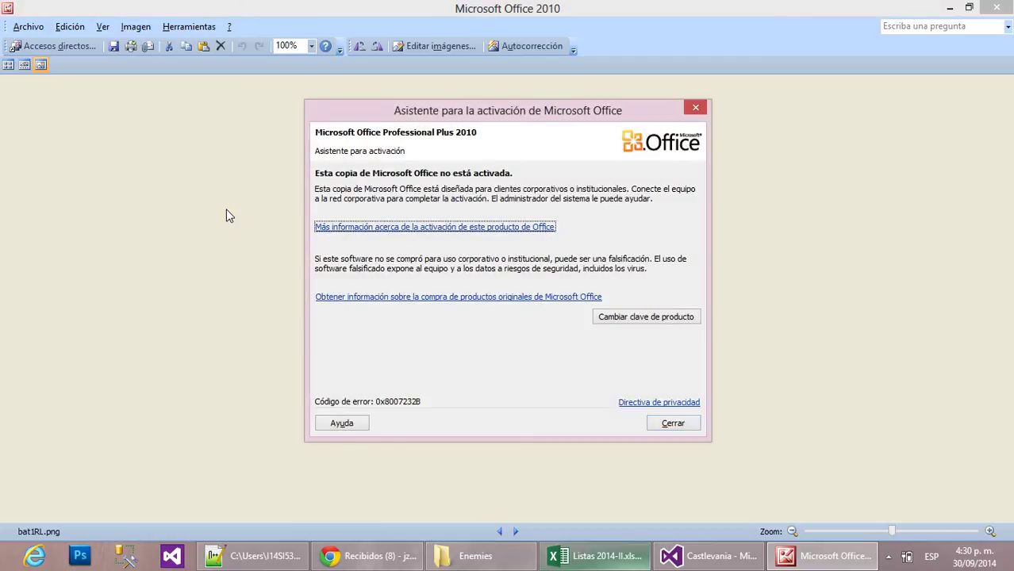
left_click(685, 425)
key("Right")
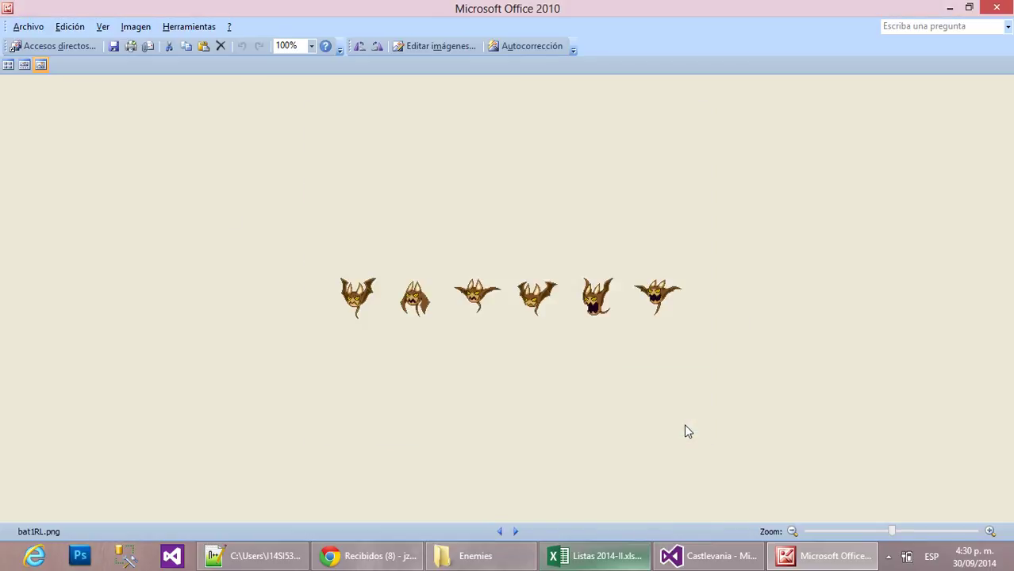
key("Right")
key("Right")
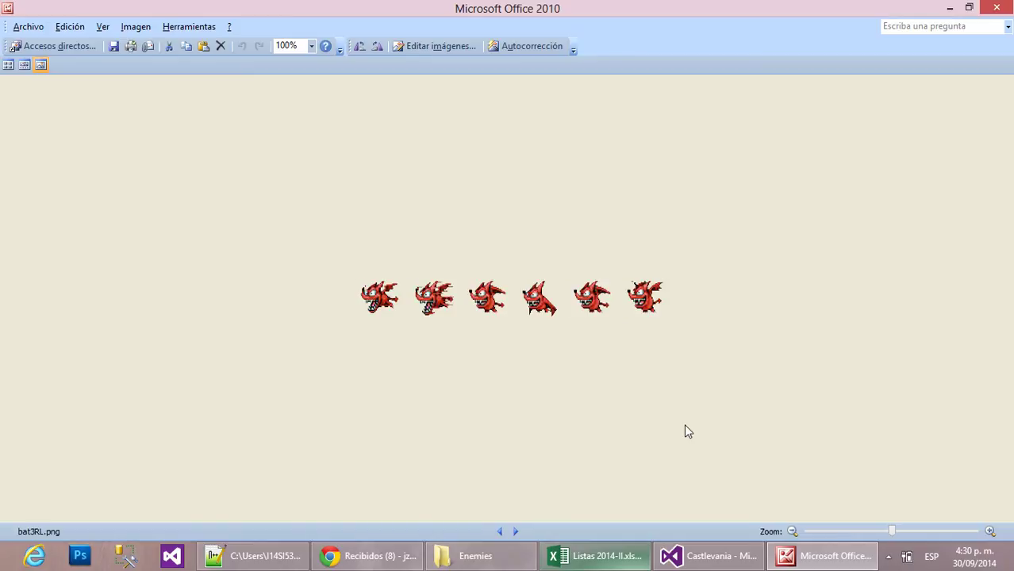
key("Right")
key("Right")
key("Right")
key("Right")
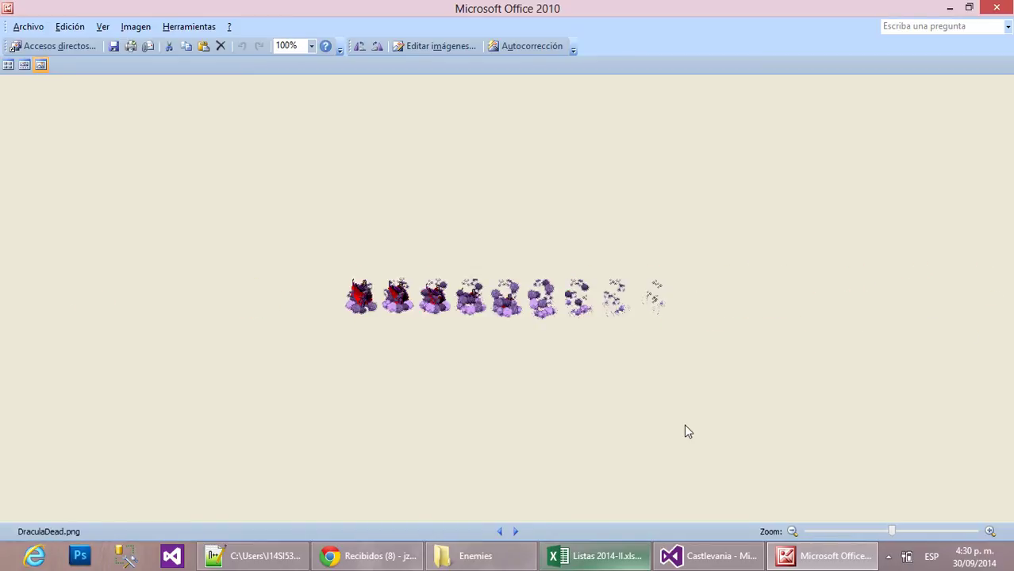
Examine the remaining Dracula sprite sheets, DraculaFire.png and DraculaWalk.png.
key("Right")
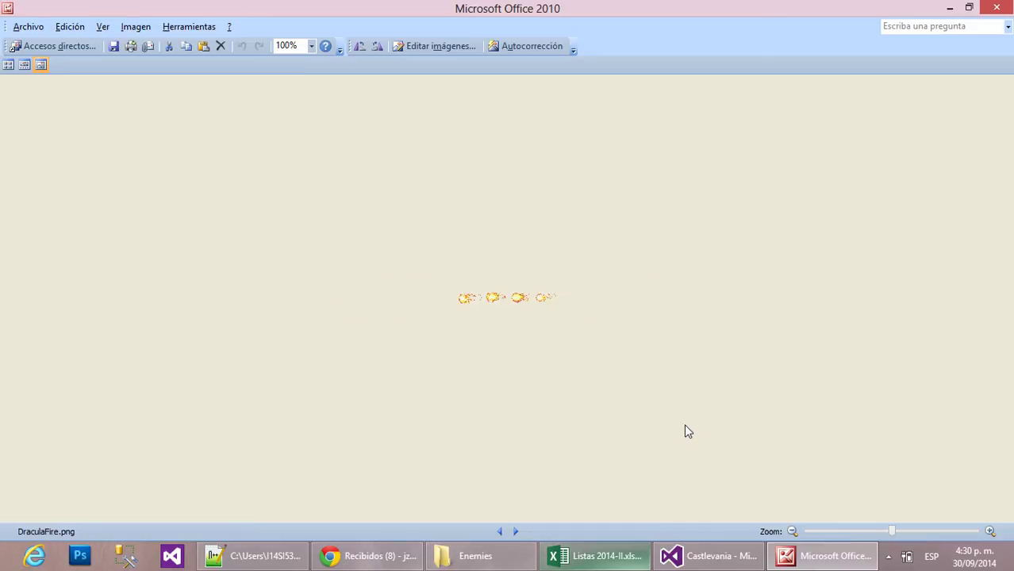
key("Right")
key("Right")
key("Left")
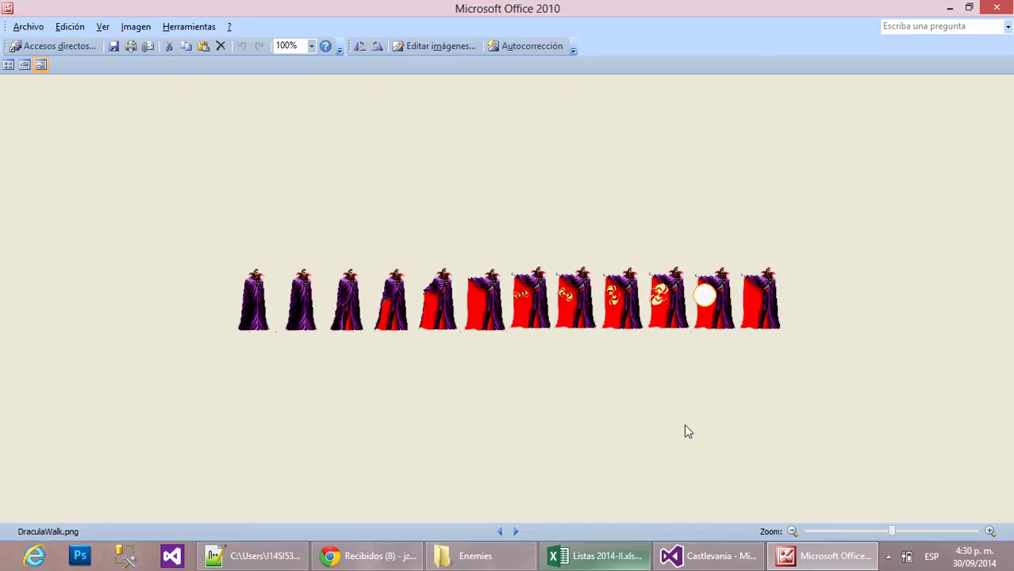
Examine the mace skeleton, giant sword armor and gray skeleton sprite sheets, up to GraySkeletonWalkLeftRight.png.
key("Right")
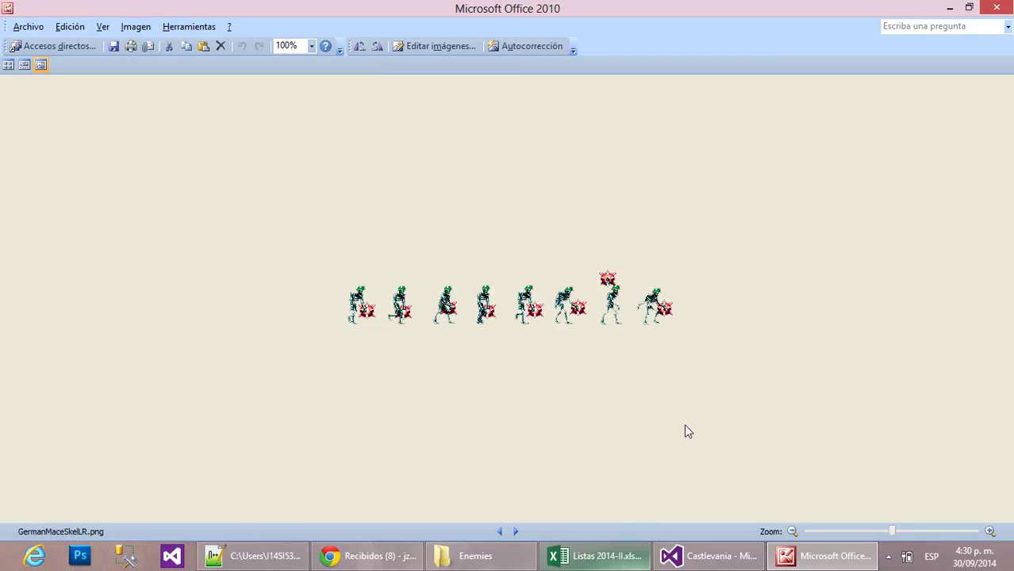
key("Right")
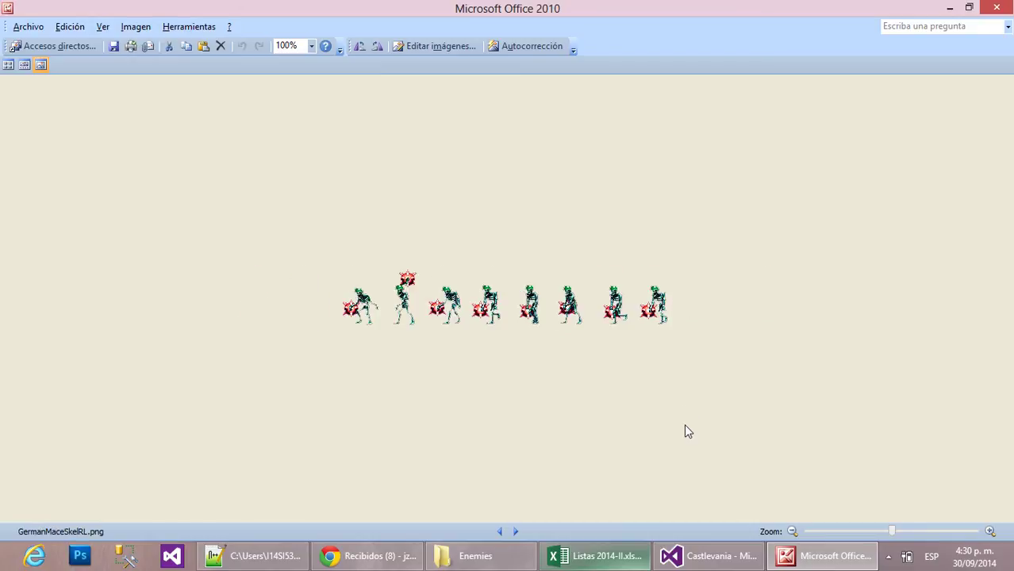
key("Right")
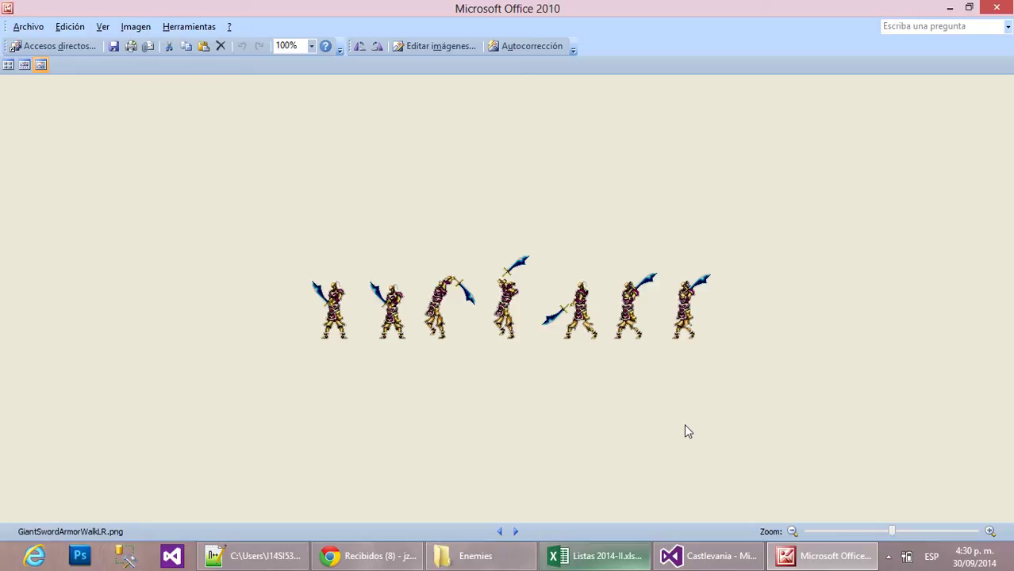
key("Right")
key("Right")
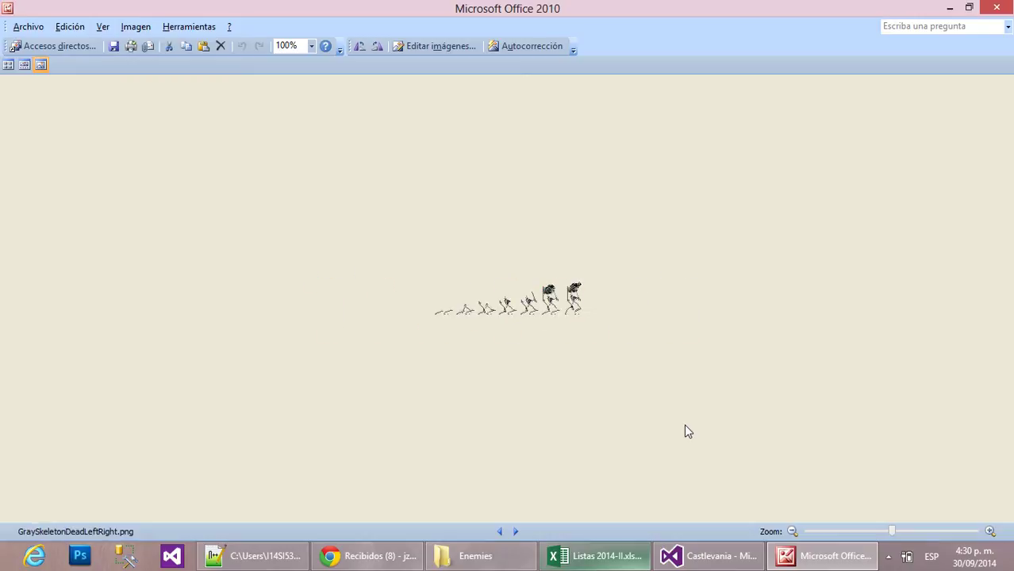
key("Right")
key("Right")
key("Right")
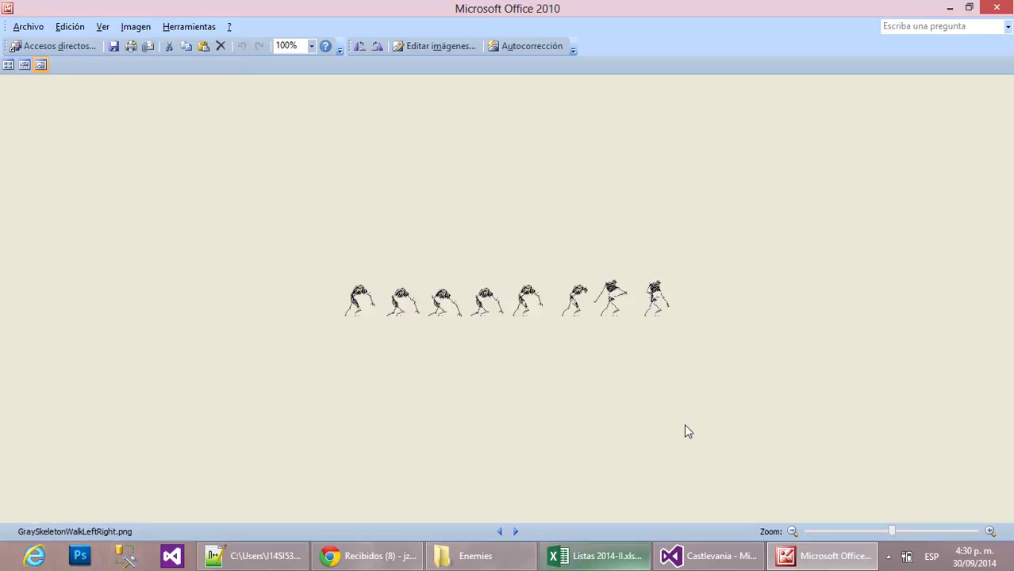
Examine the hammer knight and mummy sprite sheets, up to MummyDeadLR.png.
key("Right")
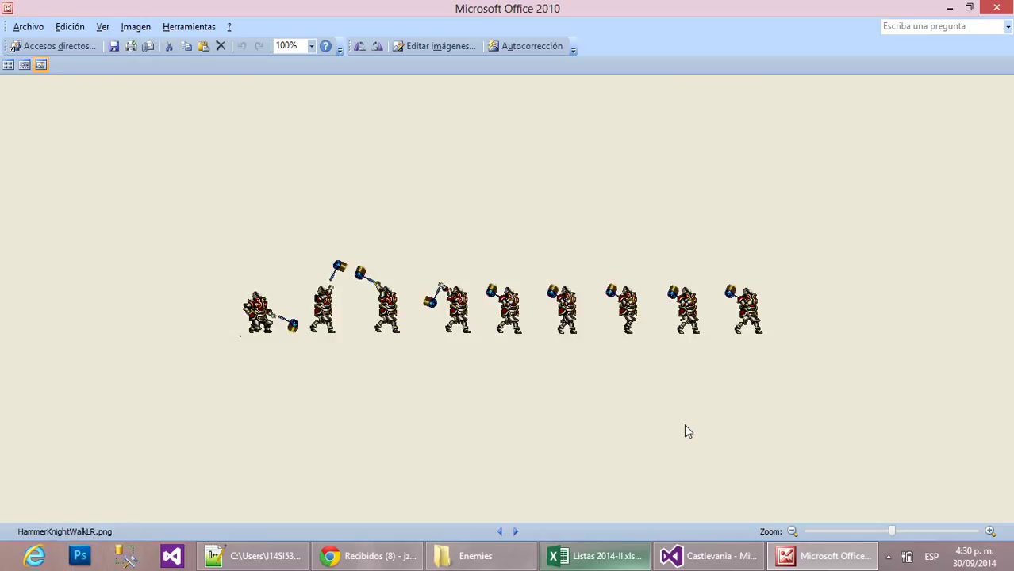
key("Right")
key("Right")
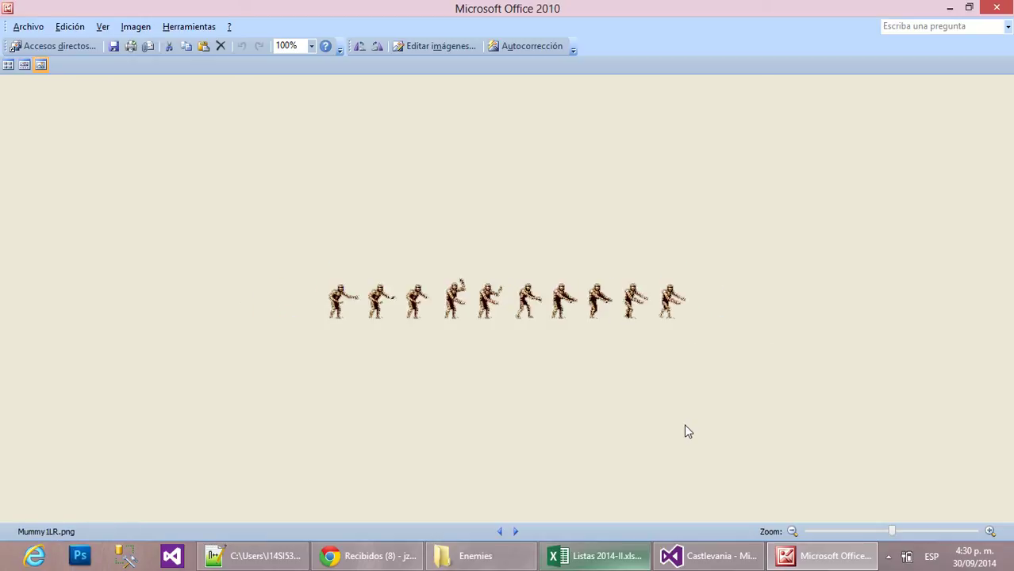
key("Right")
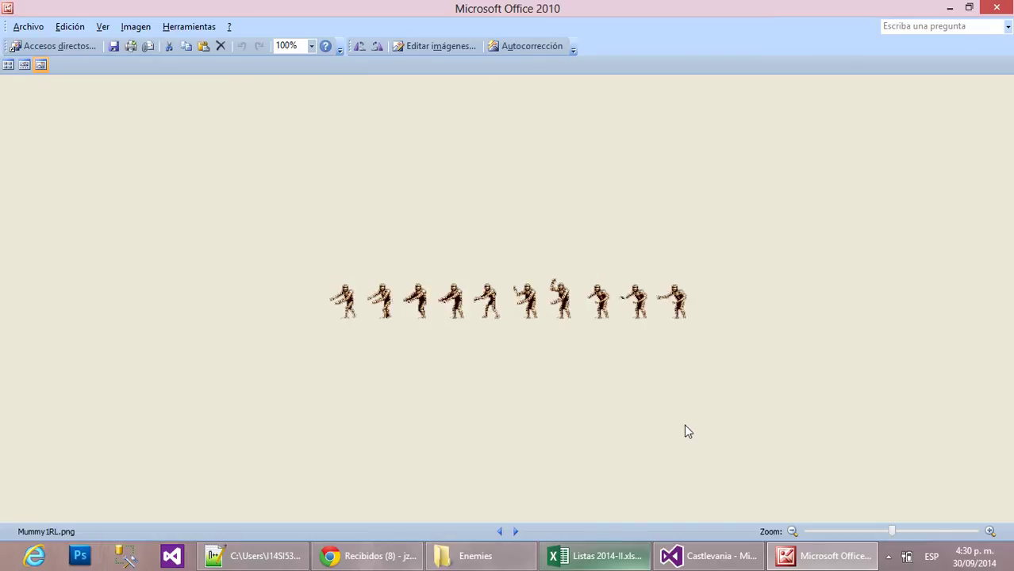
key("Right")
key("Right")
key("Right")
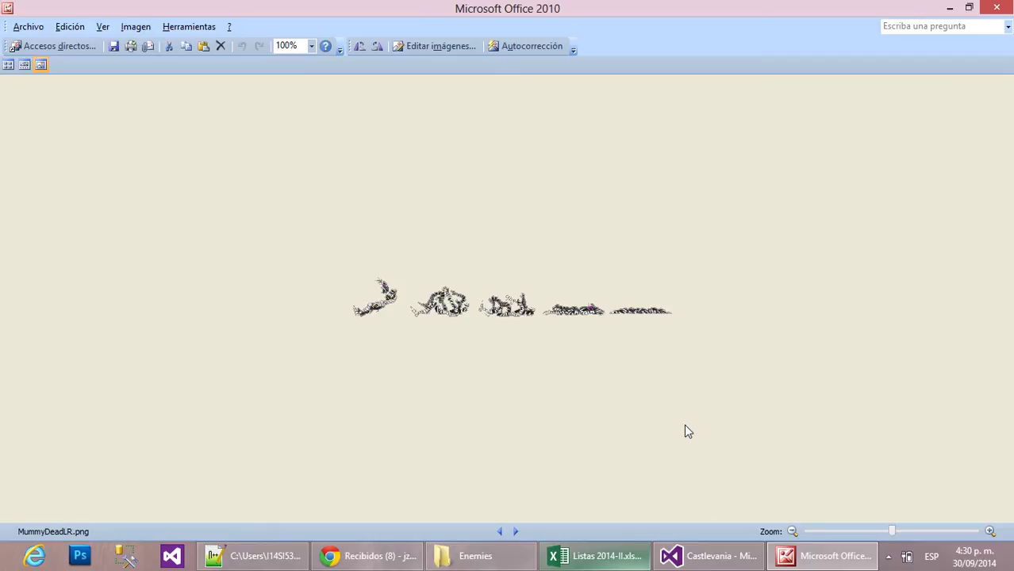
Browse past the red skeleton sprite sheets to the rhino walking sheet, RinoLR.png.
key("Right")
key("Right")
key("Right")
key("Right")
key("Right")
key("Right")
key("Right")
key("Right")
key("Right")
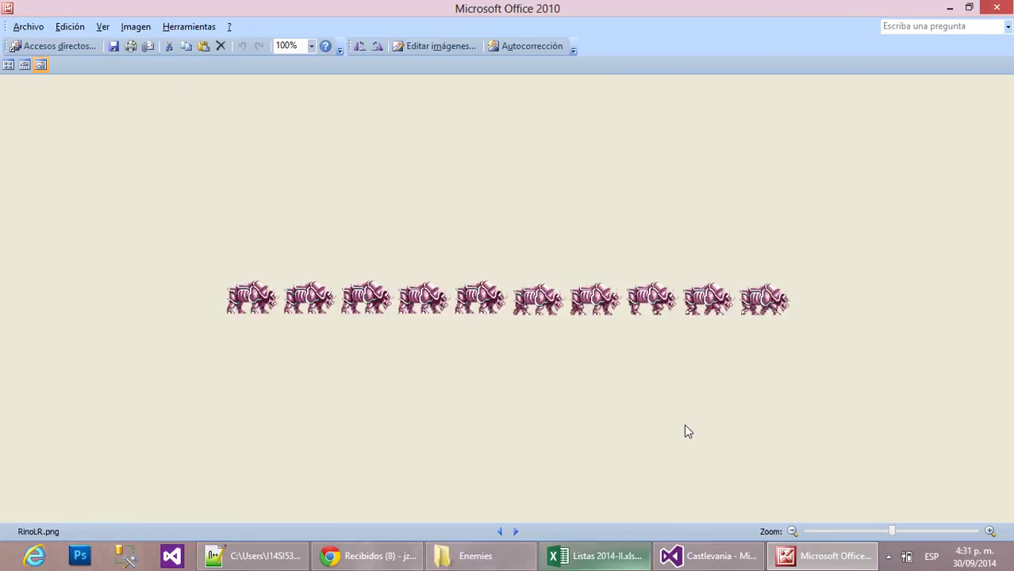
Examine the wind demon and wolf sprite sheets, up to WolfWalkRL.png.
key("Right")
key("Right")
key("Left")
key("Right")
key("Right")
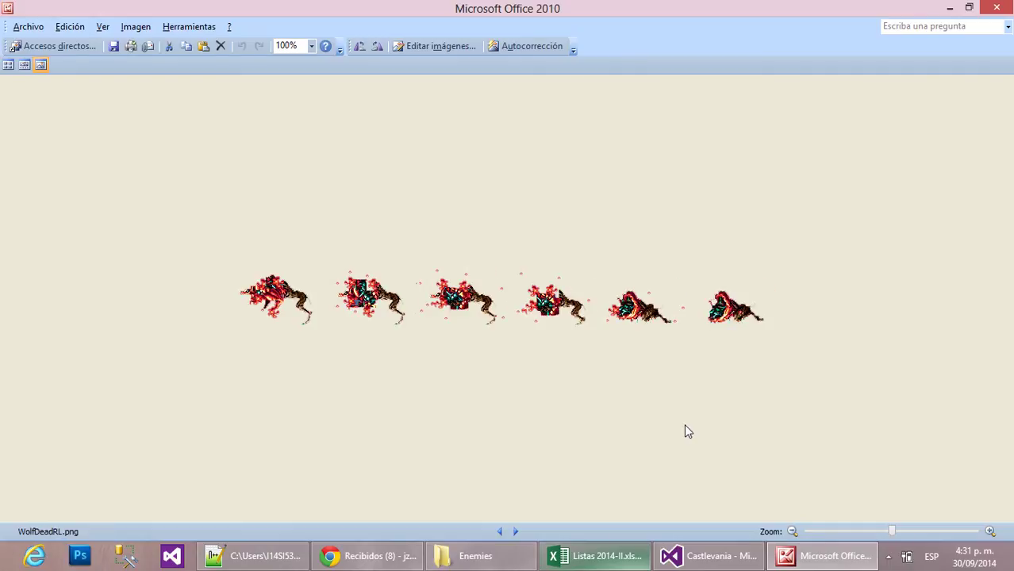
key("Right")
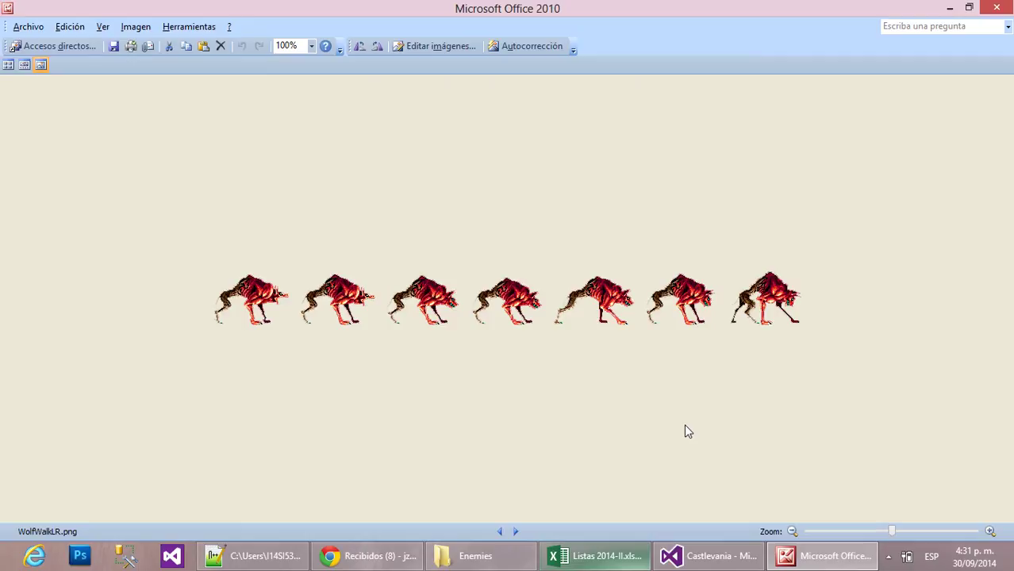
key("Right")
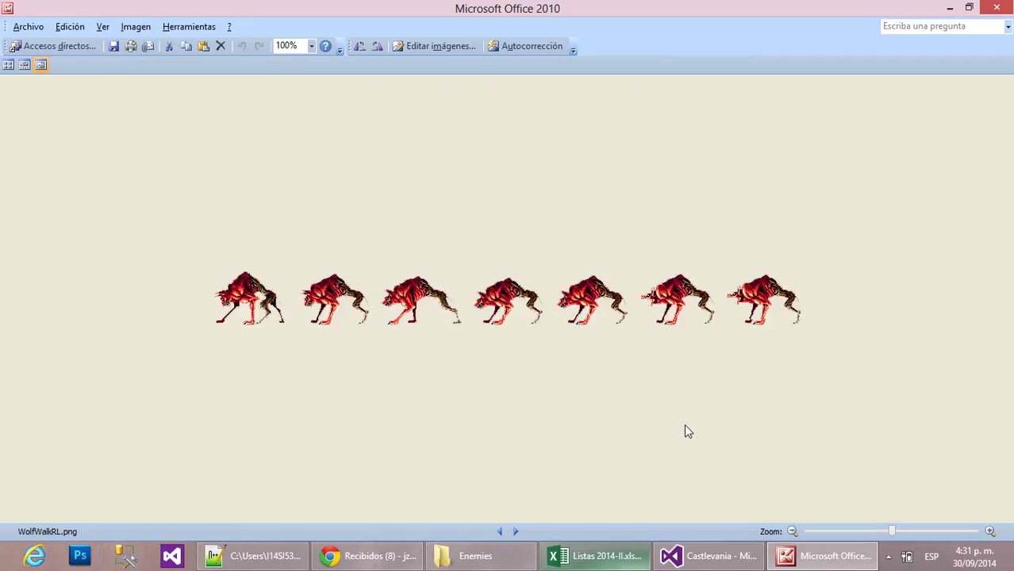
Browse to the last enemy sprite sheet in the folder, ZombieWalkRL.png.
key("Right")
key("Right")
key("Right")
key("Right")
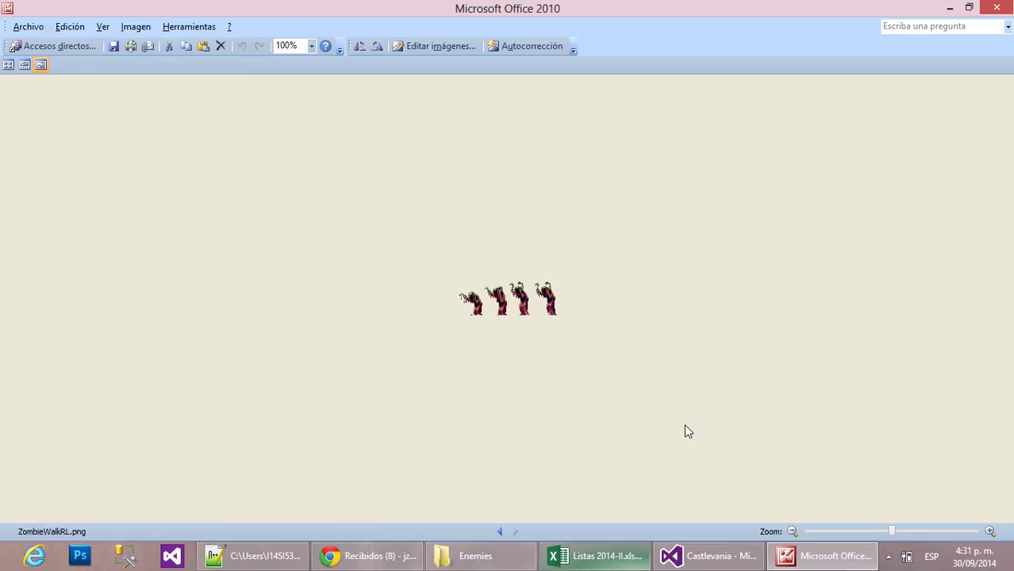
Browse back through the enemy sprite sheets to RedSkeletonDeadRightLeft.png and close the image viewer.
key("Right")
key("Right")
key("Right")
key("Right")
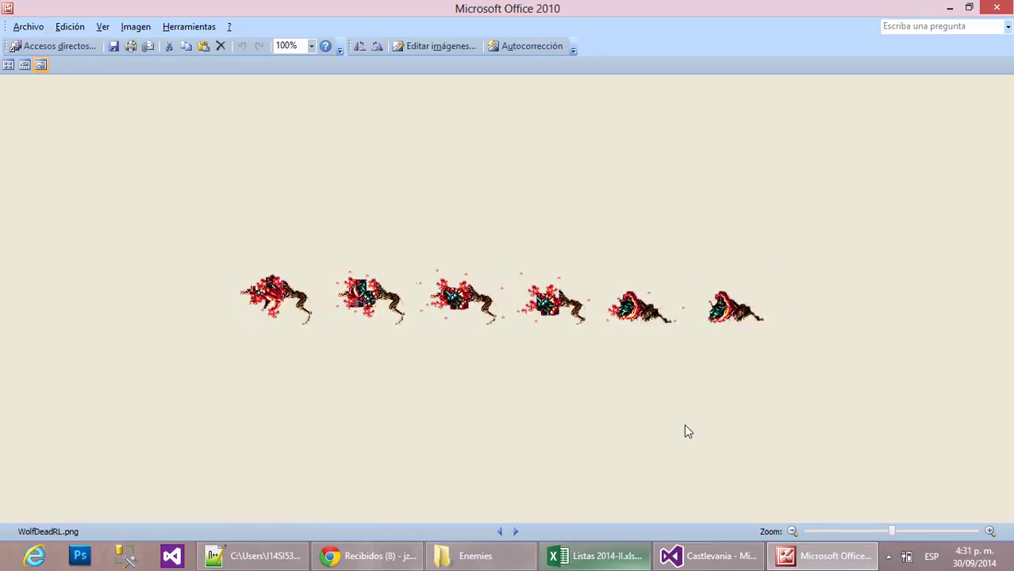
key("Right")
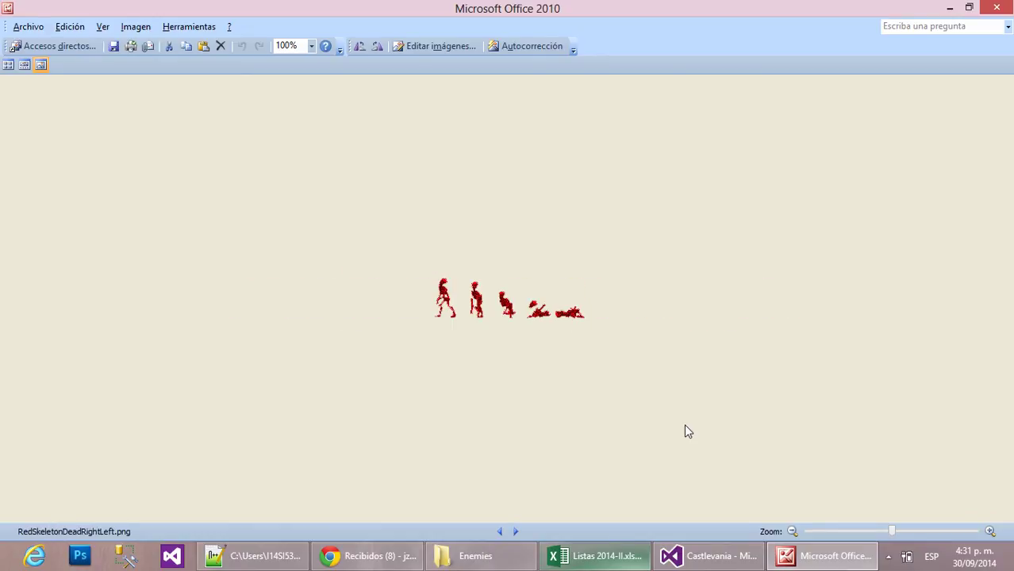
left_click(997, 7)
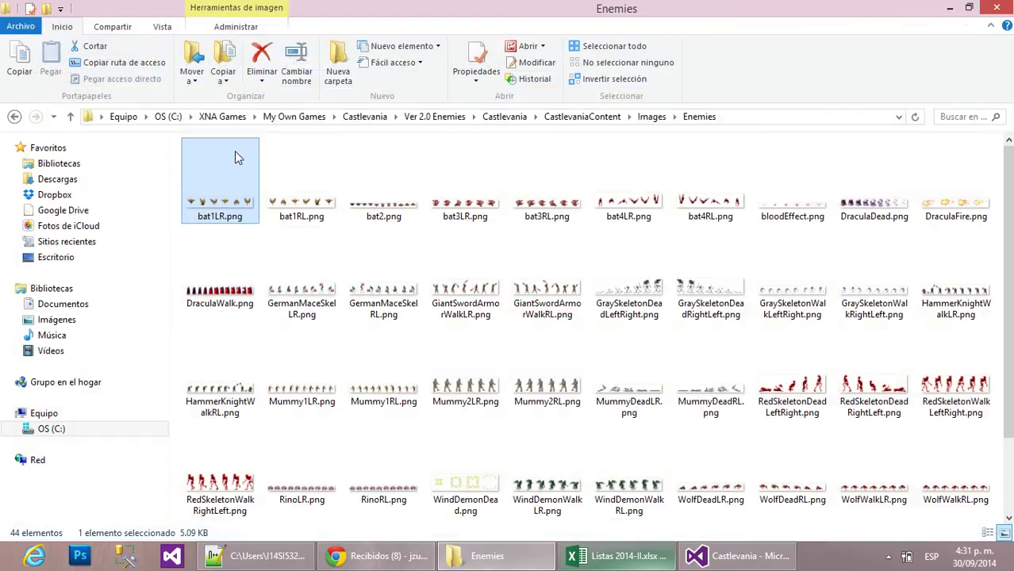
Open AttackLeft.png from the Player folder under Images and dismiss the Office activation wizard.
left_click(652, 117)
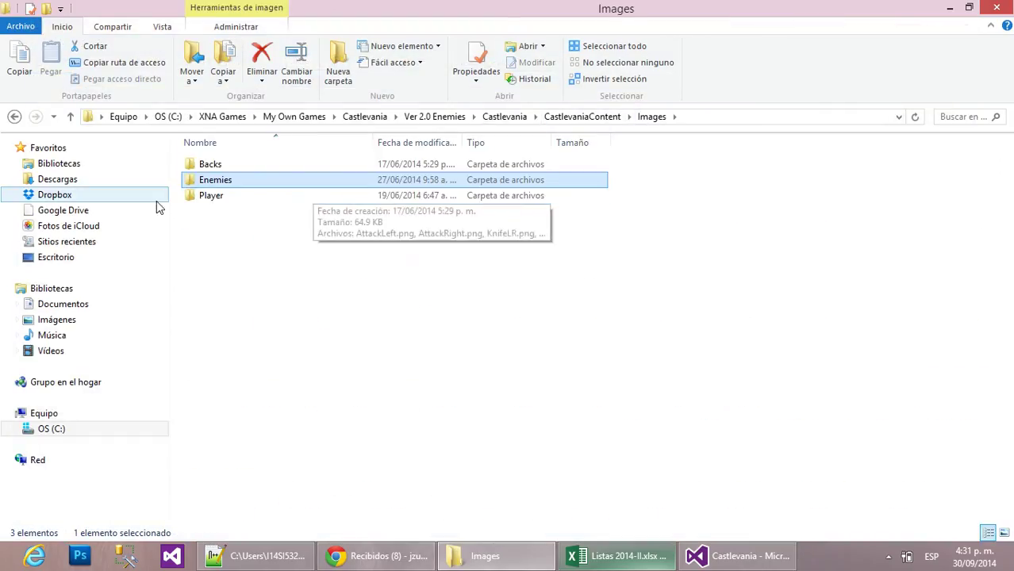
double_click(209, 198)
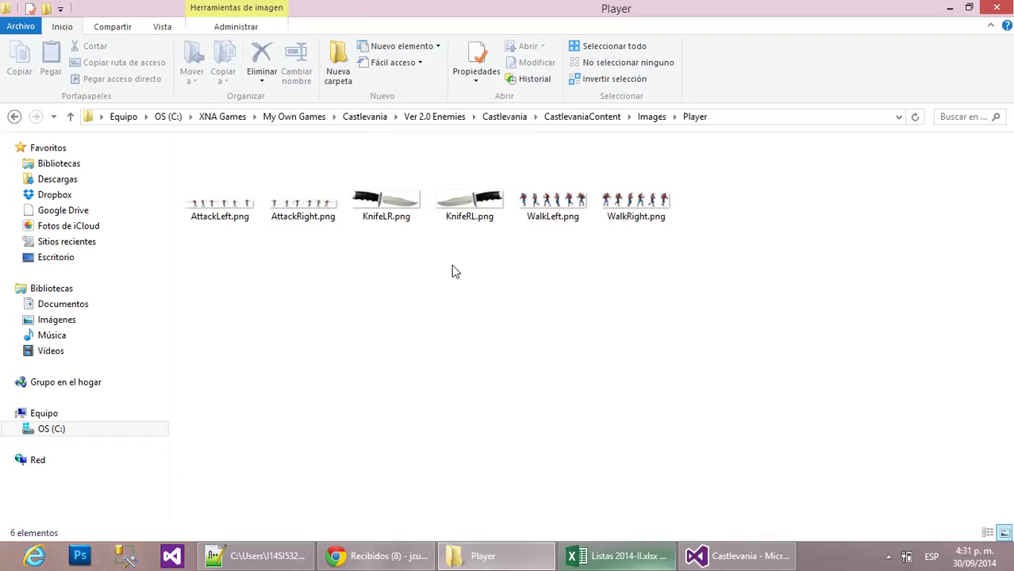
double_click(241, 204)
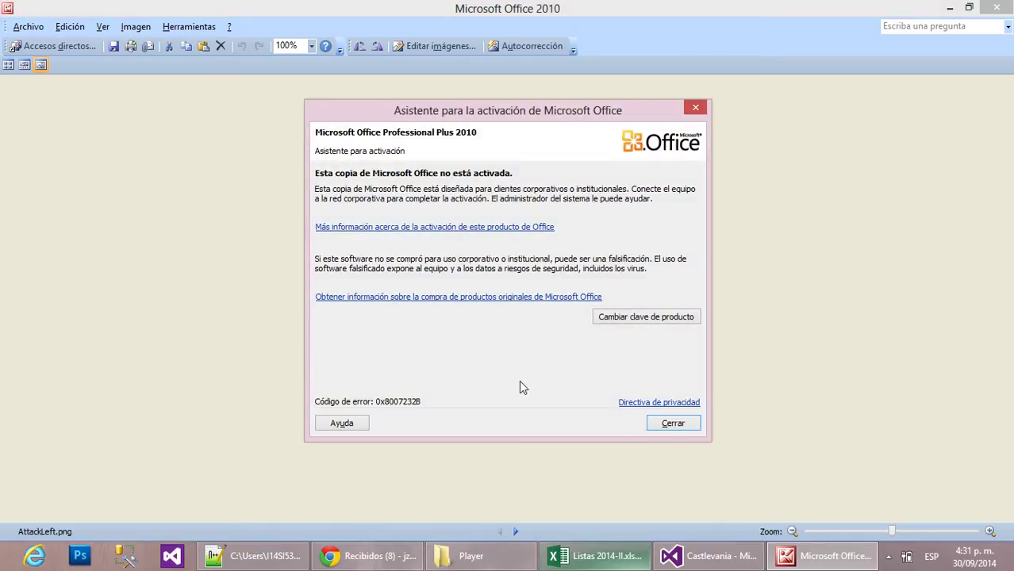
left_click(660, 422)
Browse through the player attack, knife and walking images up to WalkRight.png and close the image viewer.
key("Right")
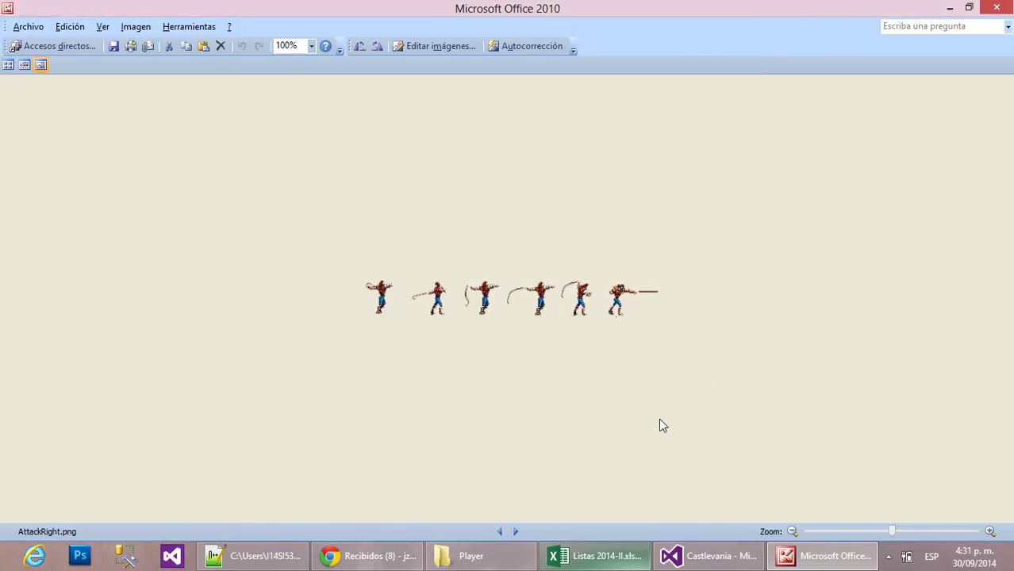
key("Right")
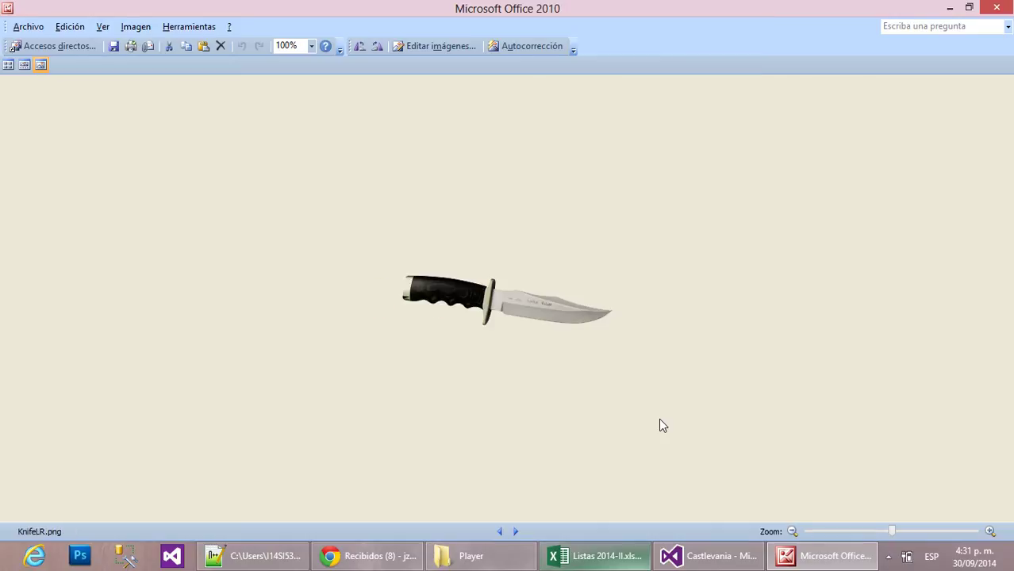
key("Right")
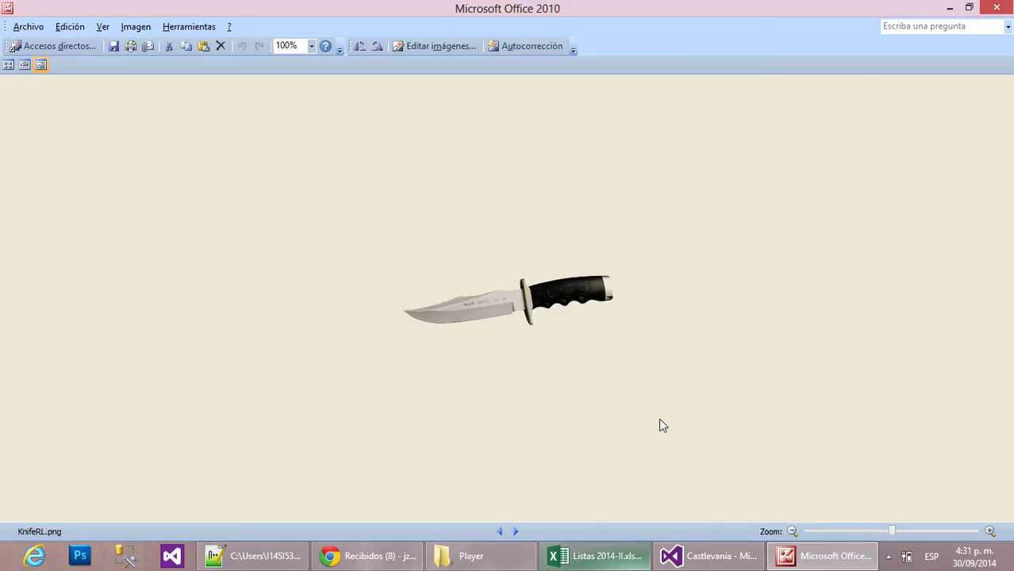
key("Right")
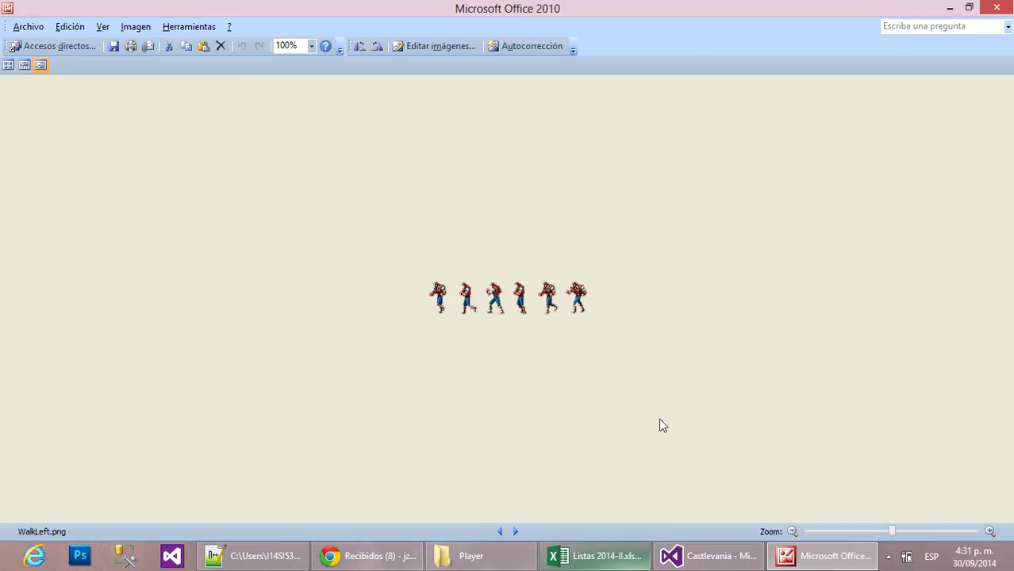
key("Right")
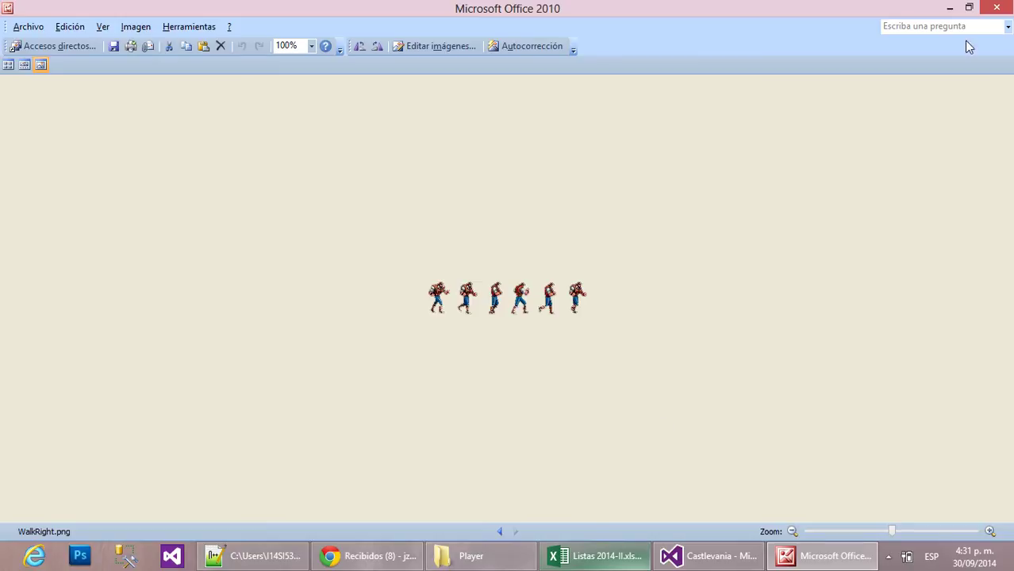
left_click(997, 7)
left_click(483, 364)
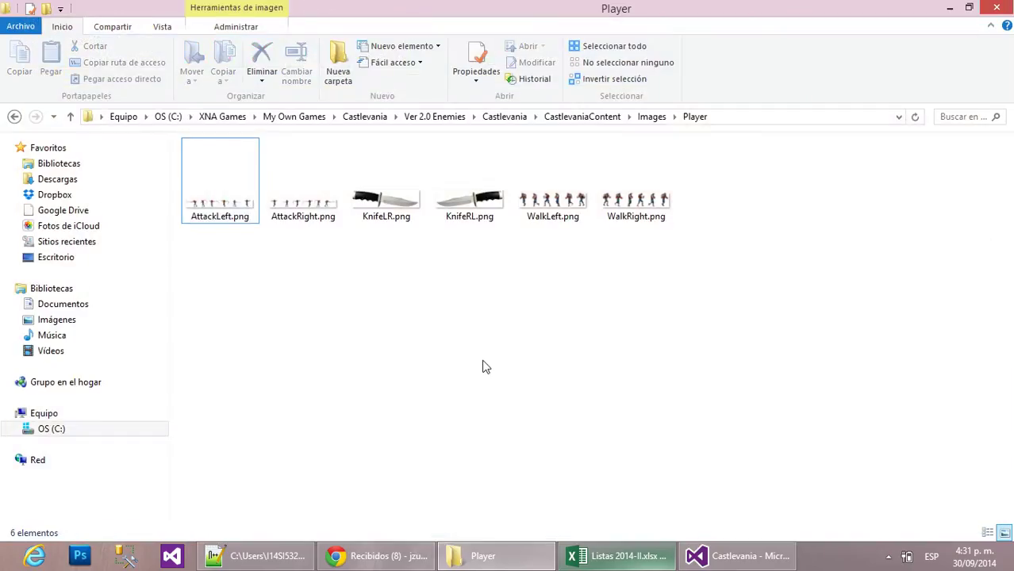
Go to the Imágenes library and open Images For Games > Castlevania > Originals.
left_click(57, 320)
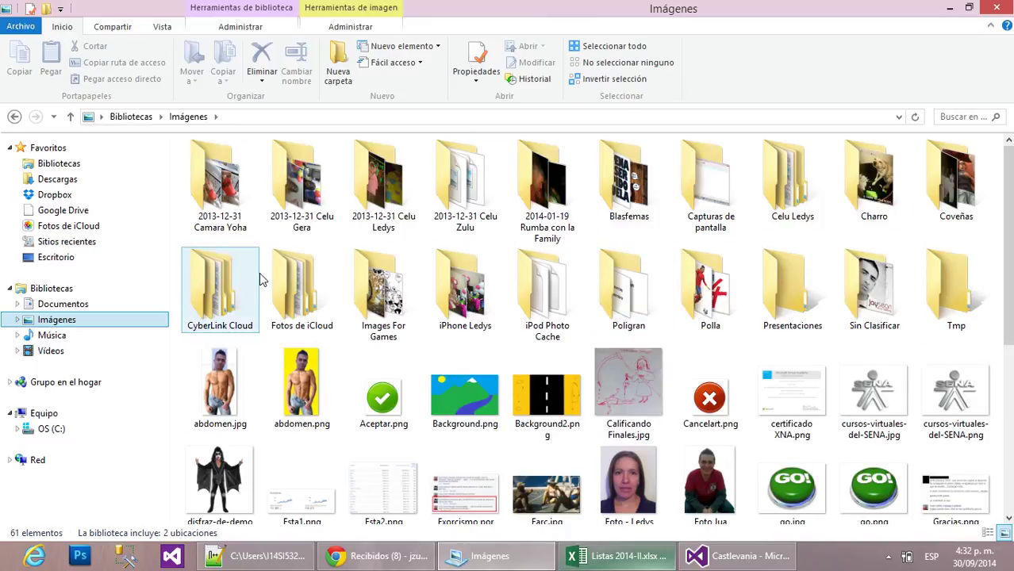
double_click(366, 282)
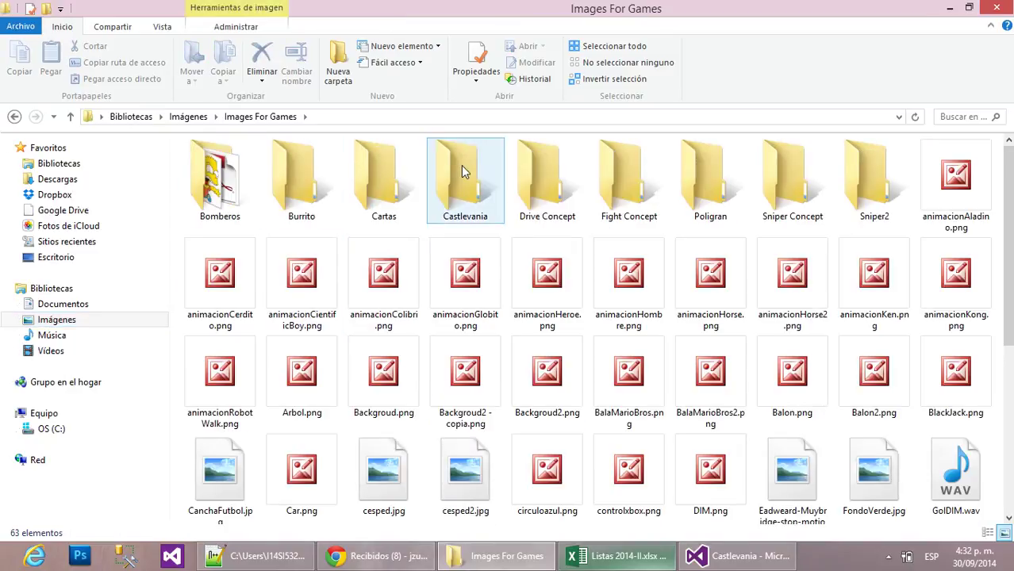
double_click(461, 167)
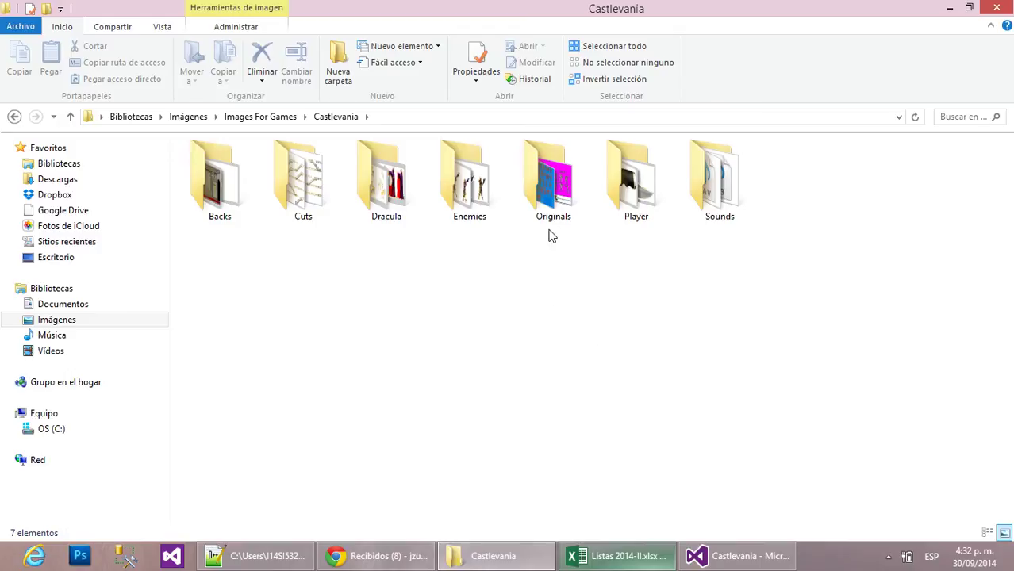
double_click(551, 191)
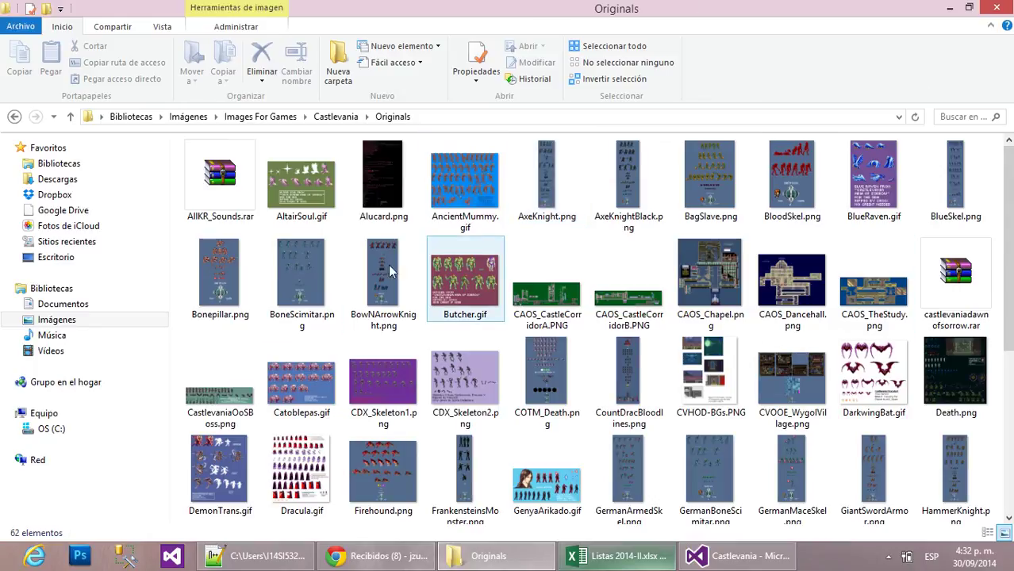
Look through the original sprite sheets, view the stage6.png level map and close the image viewer.
scroll(532, 303, "down", 1)
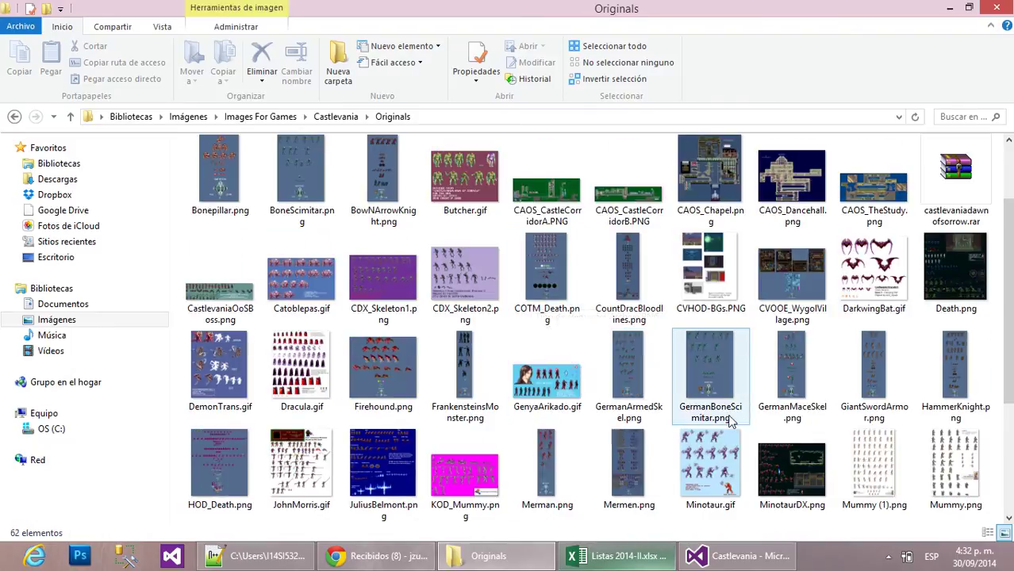
scroll(745, 322, "up", 1)
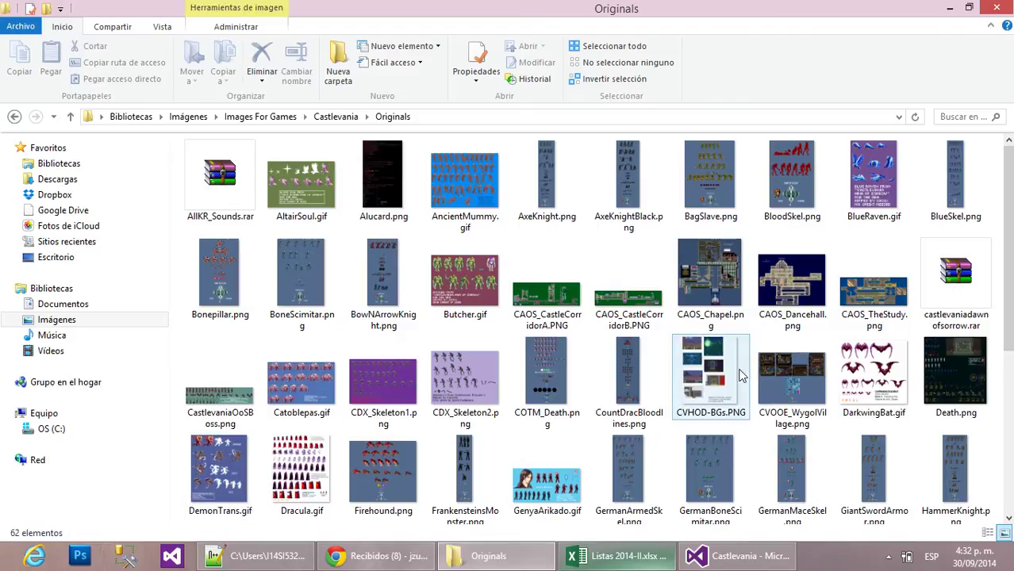
scroll(698, 389, "down", 3)
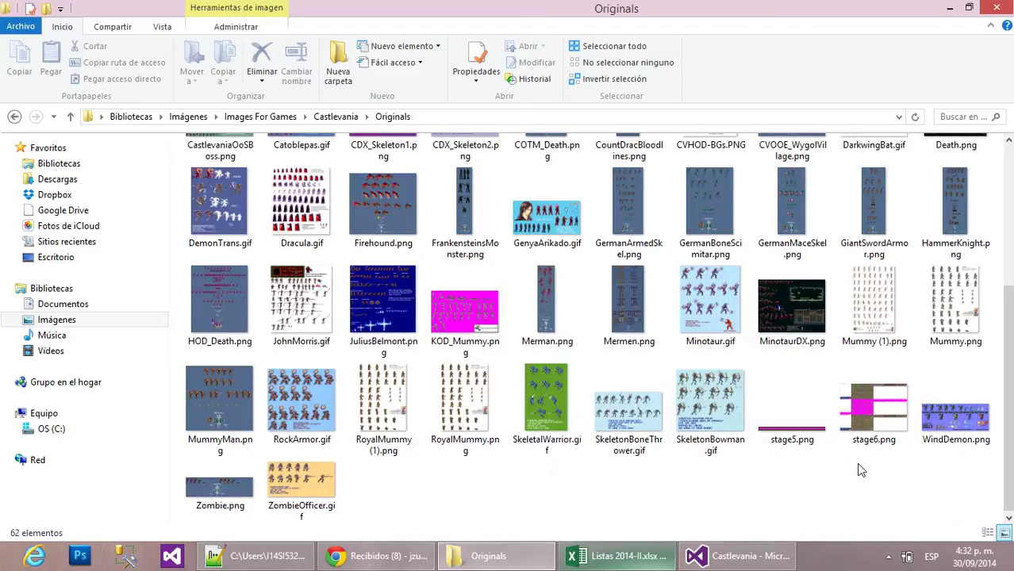
double_click(881, 422)
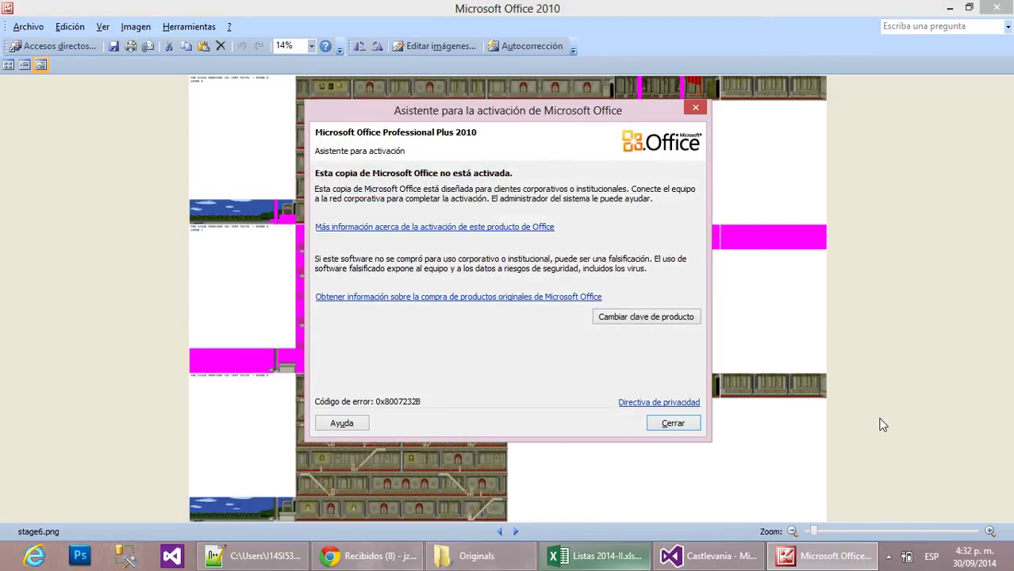
left_click(689, 425)
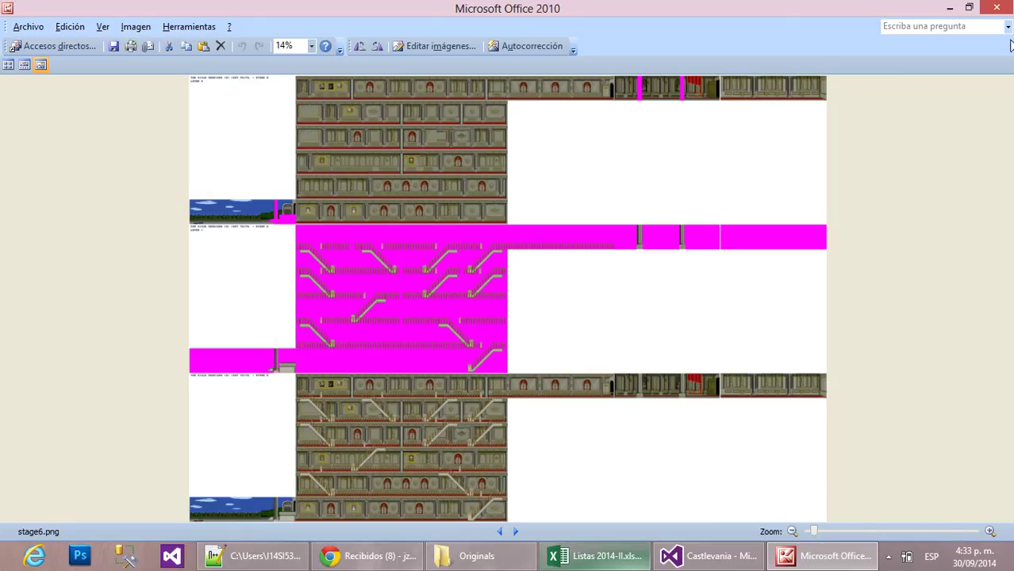
left_click(1008, 7)
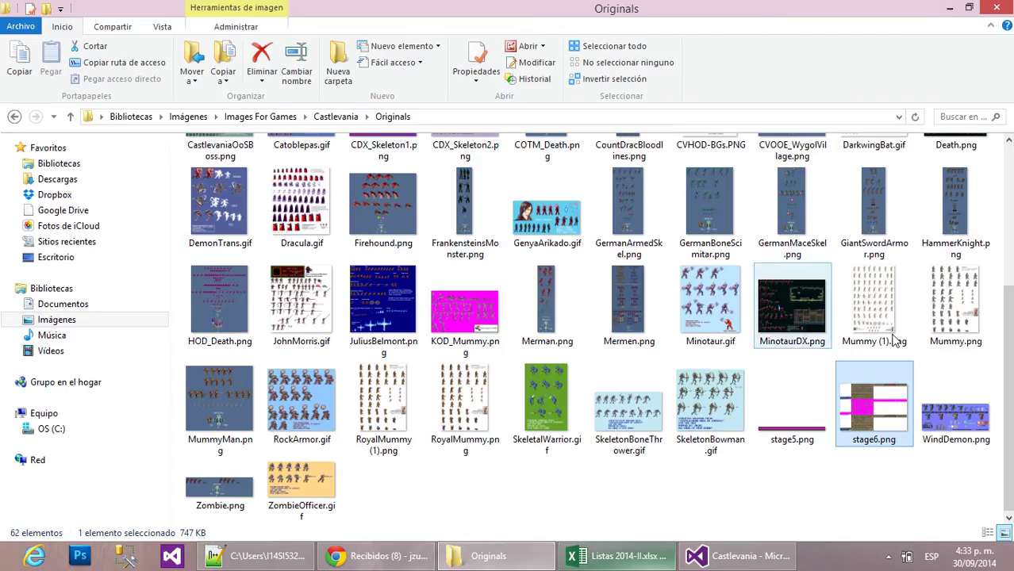
Look through the Cuts and Backs folders inside Castlevania and return to the Castlevania folder.
left_click(338, 116)
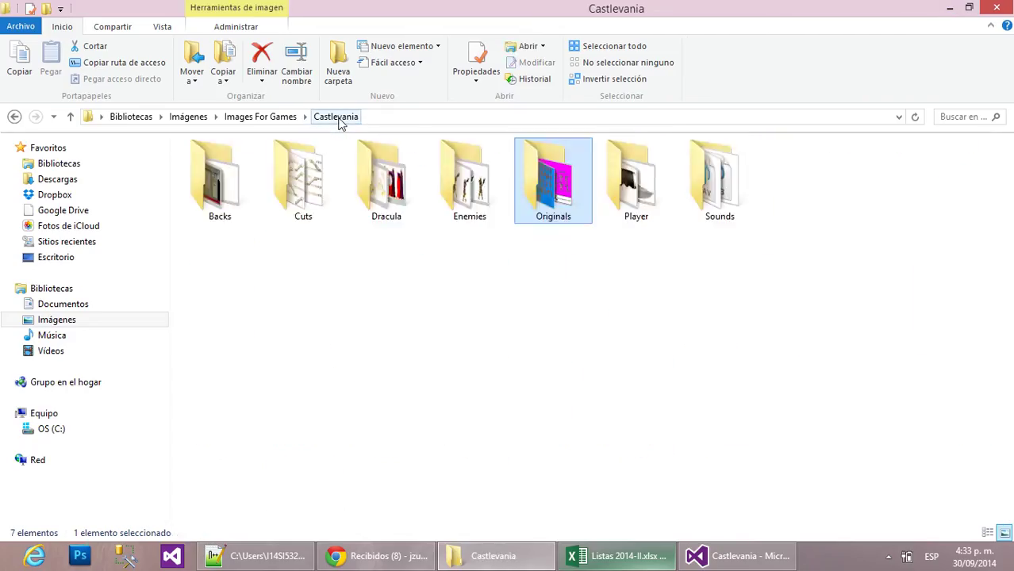
double_click(283, 180)
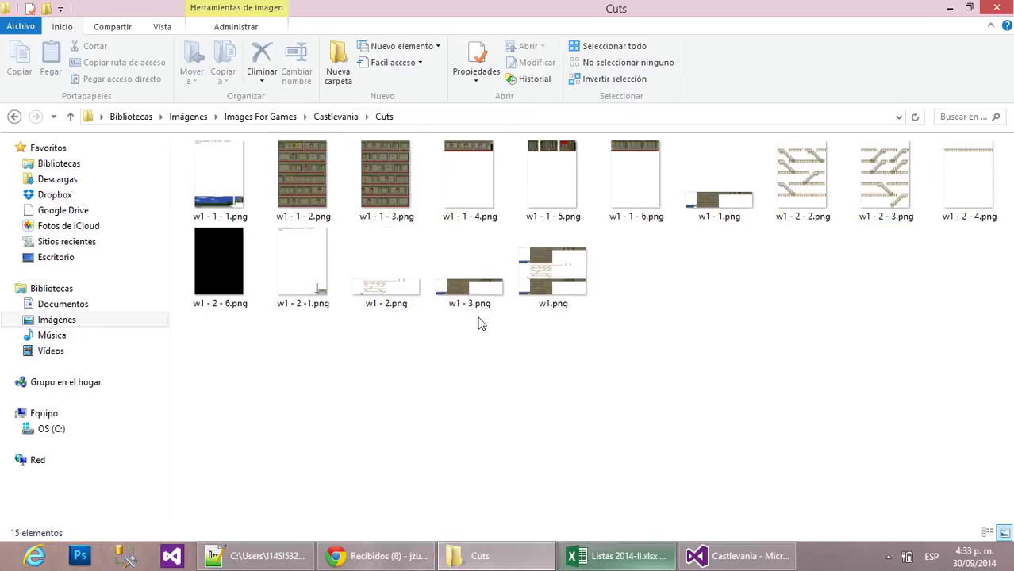
left_click(346, 116)
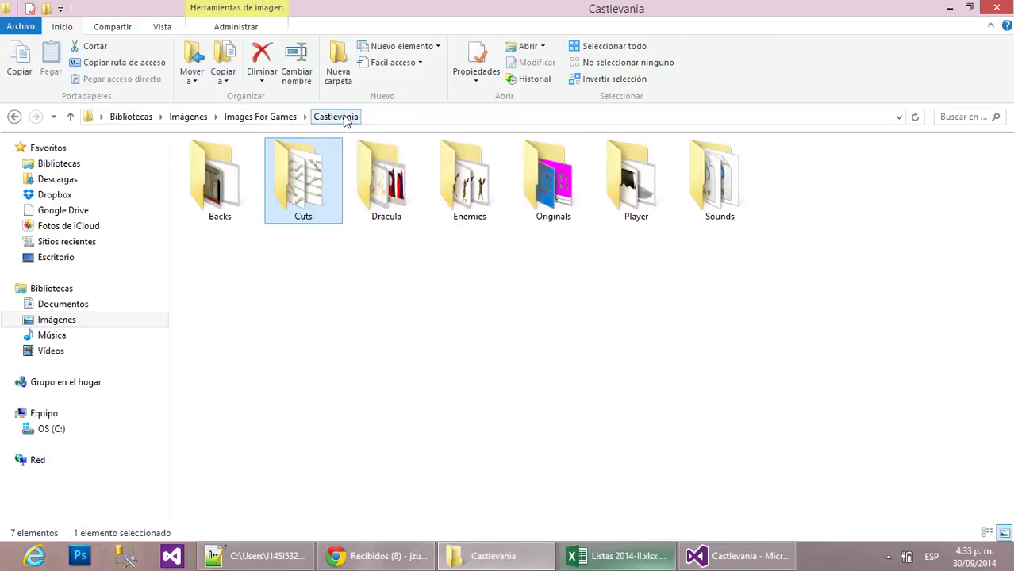
double_click(232, 197)
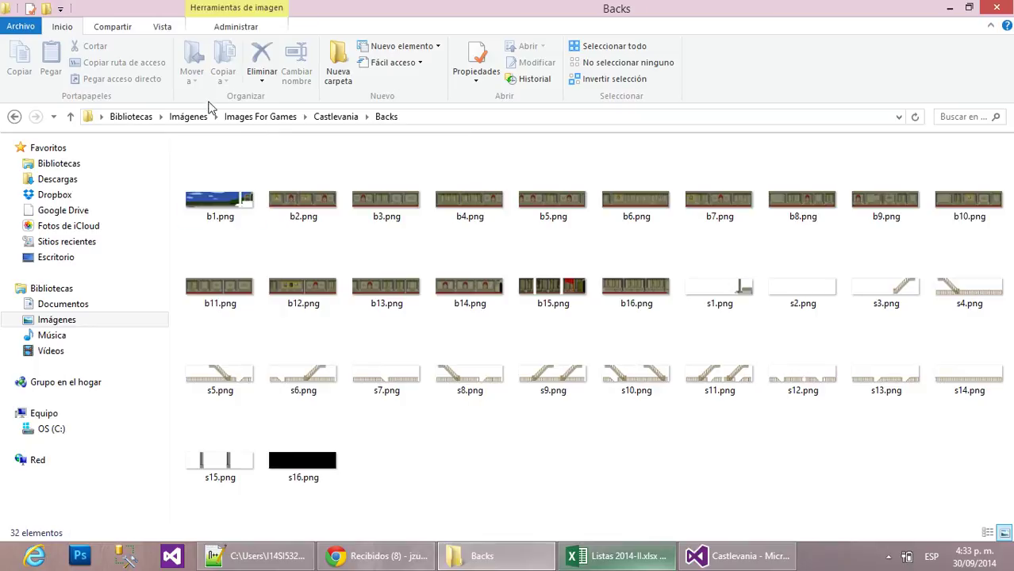
left_click(337, 117)
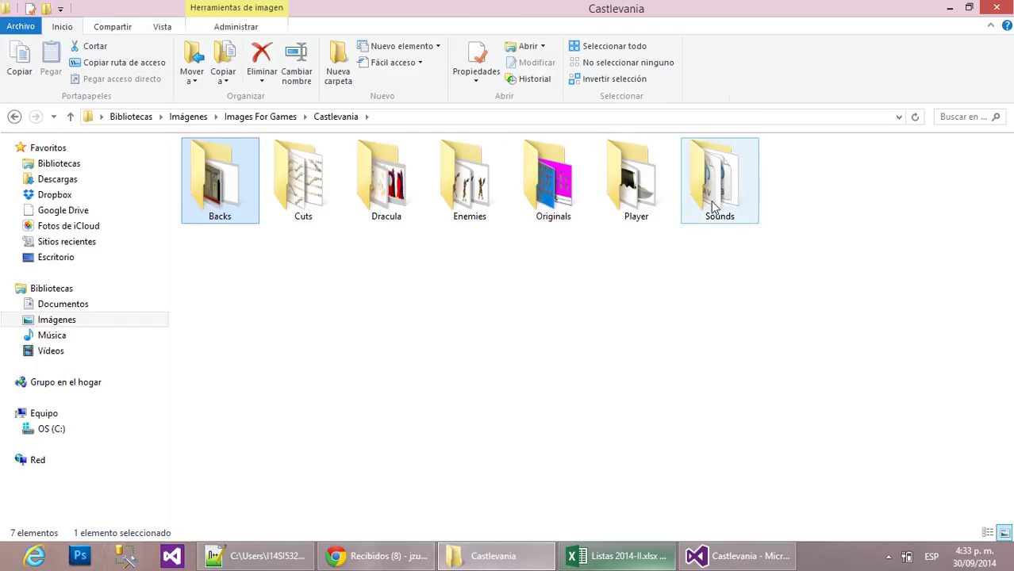
Reopen stage6.png from the Originals folder and dismiss the Office activation wizard.
left_click(308, 205)
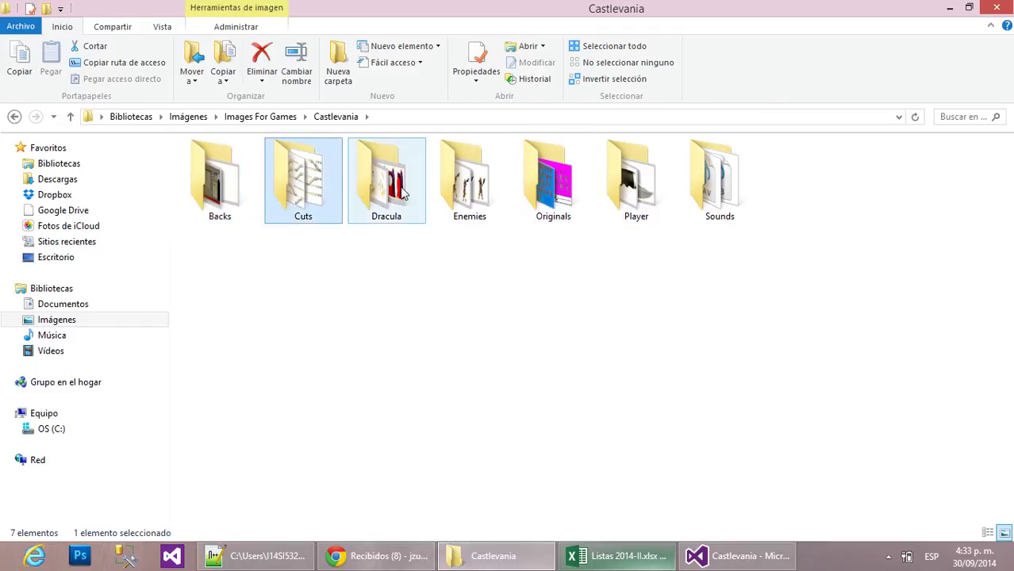
left_click(553, 191)
double_click(553, 191)
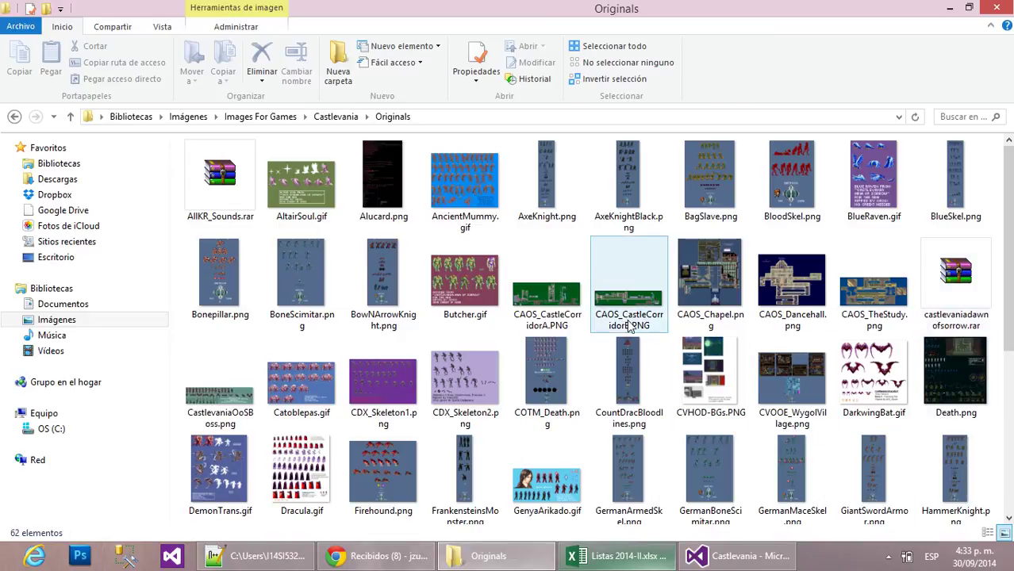
scroll(631, 389, "down", 3)
double_click(865, 414)
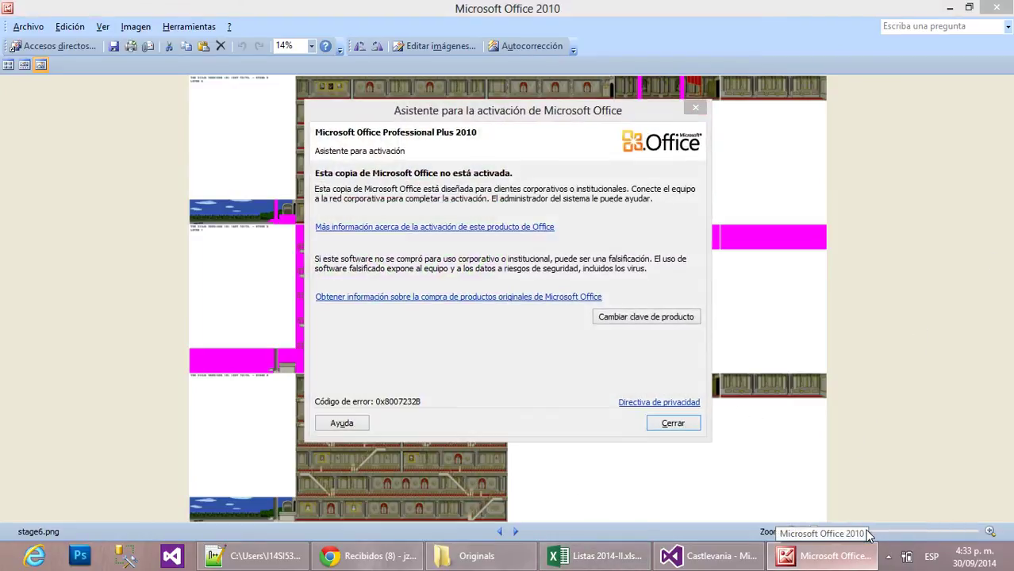
left_click(673, 423)
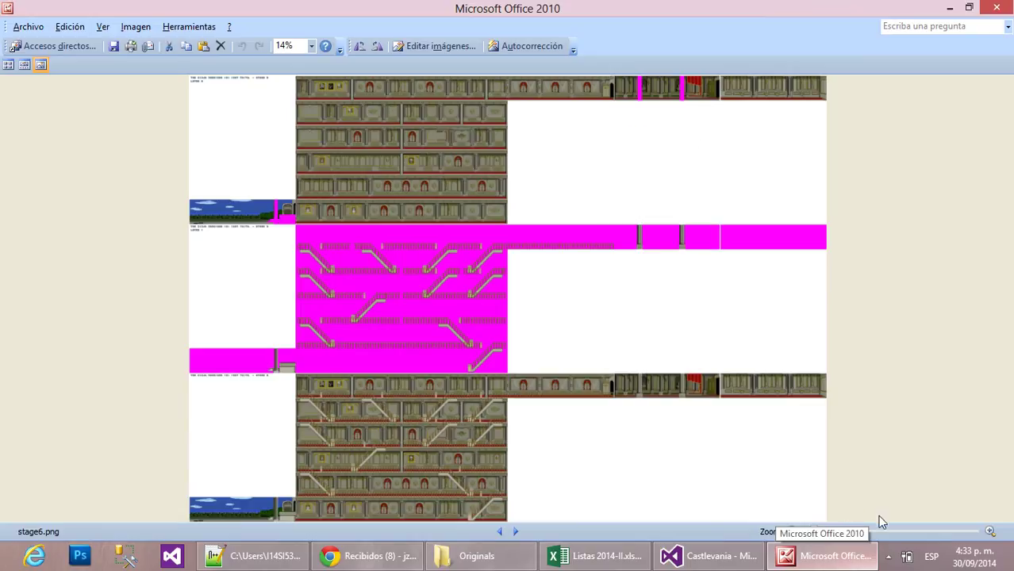
Enlarge stage6.png to 32% and examine the assembled castle map from the outdoor entrance to the final room.
left_click(857, 534)
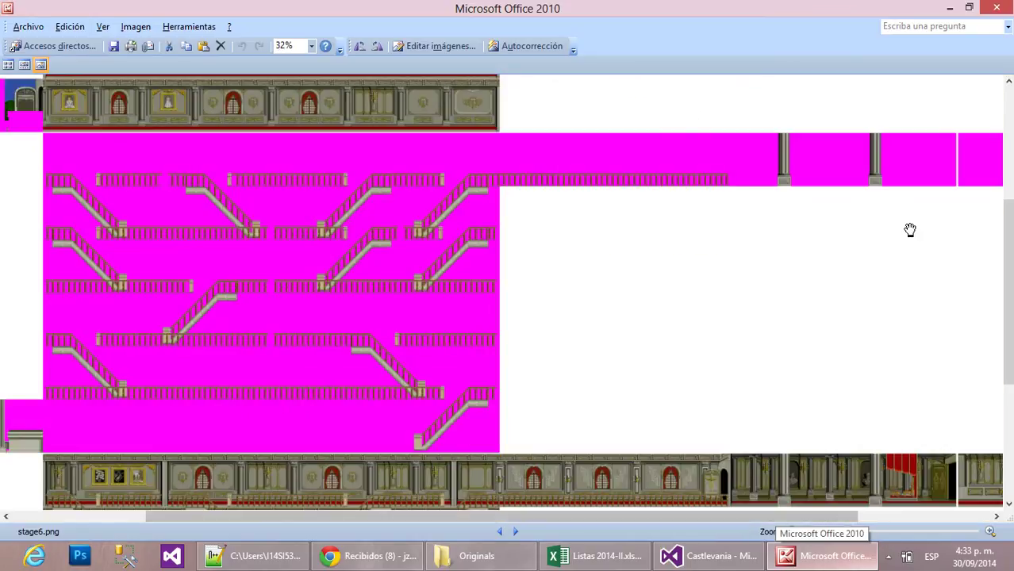
left_click_drag(1008, 262, 1008, 375)
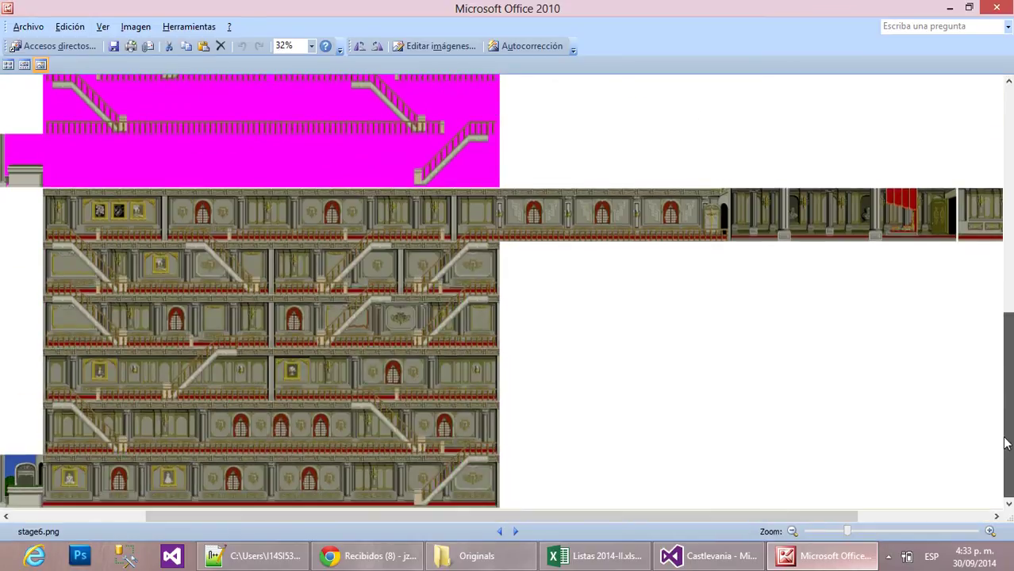
left_click_drag(468, 516, 238, 542)
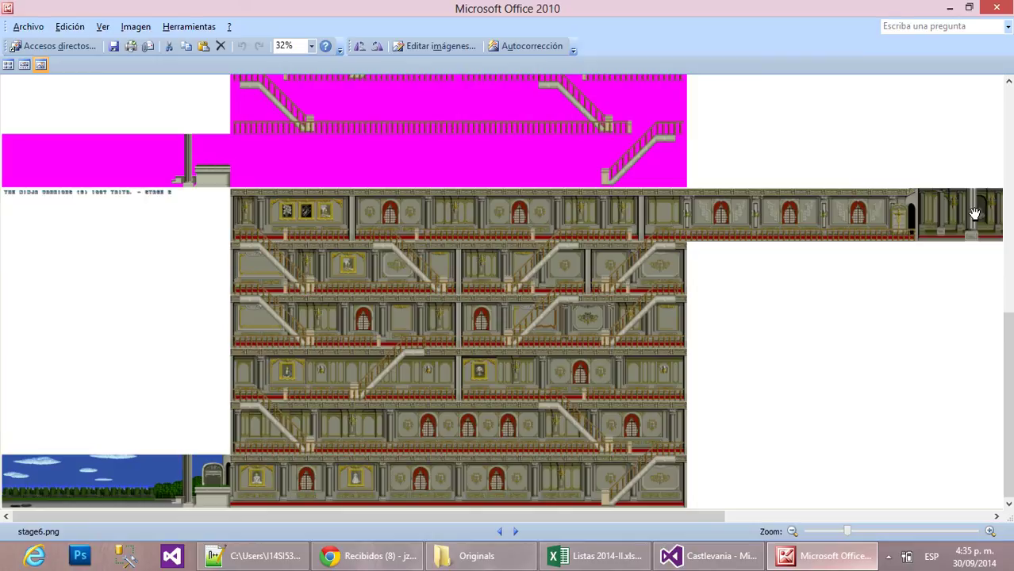
left_click_drag(633, 522, 909, 527)
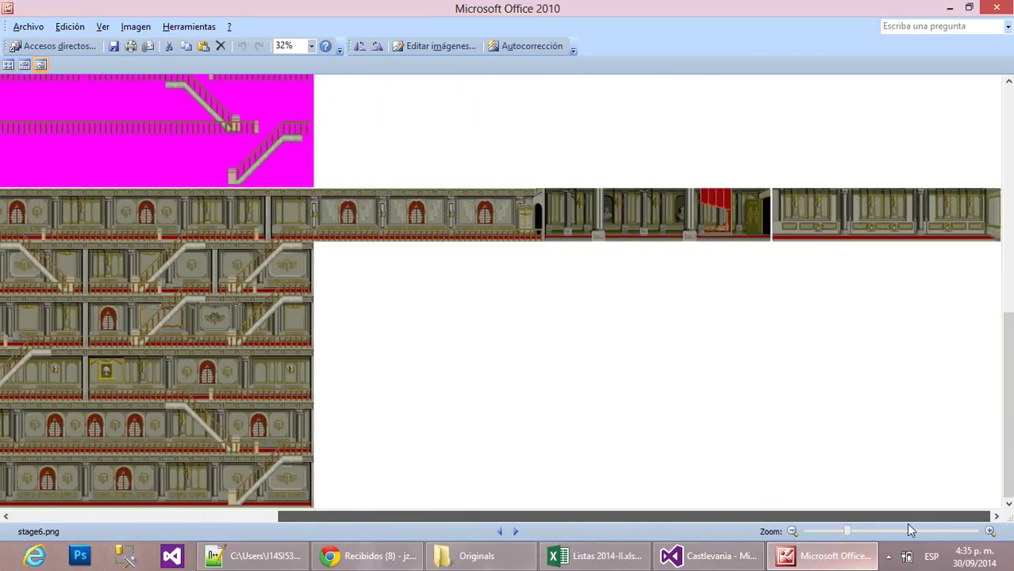
left_click_drag(979, 540, 975, 532)
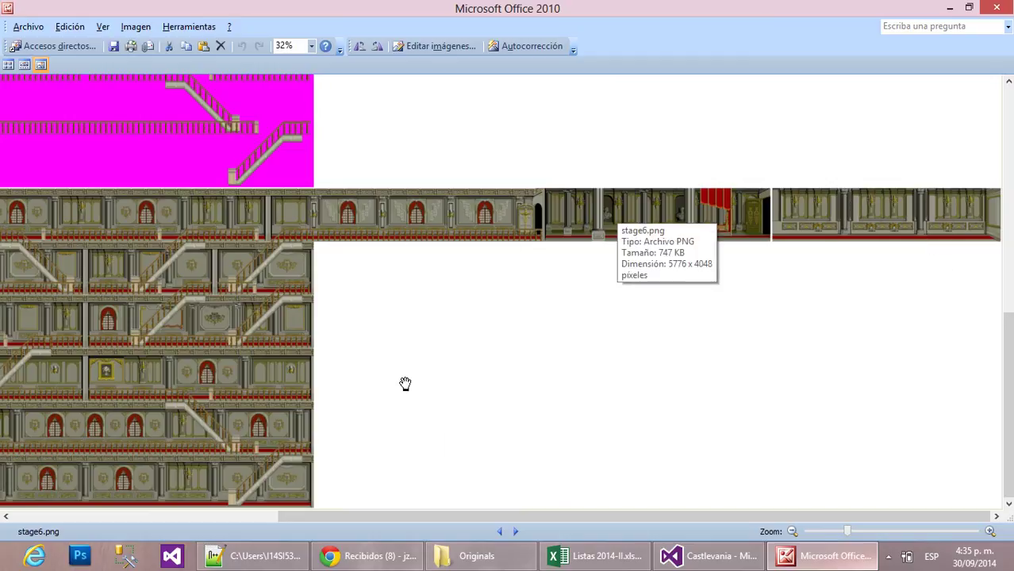
left_click_drag(627, 520, 229, 527)
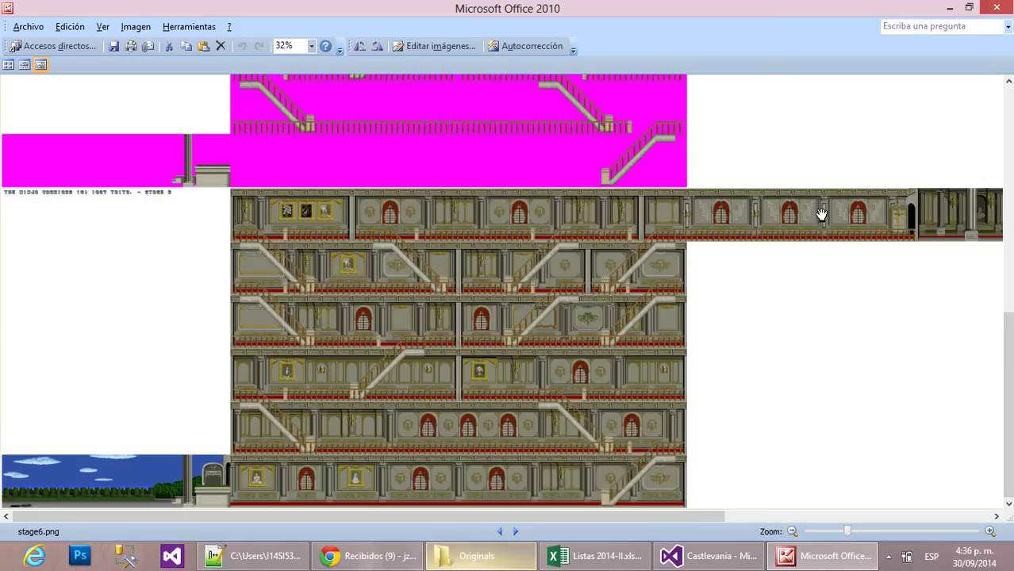
left_click_drag(654, 518, 921, 521)
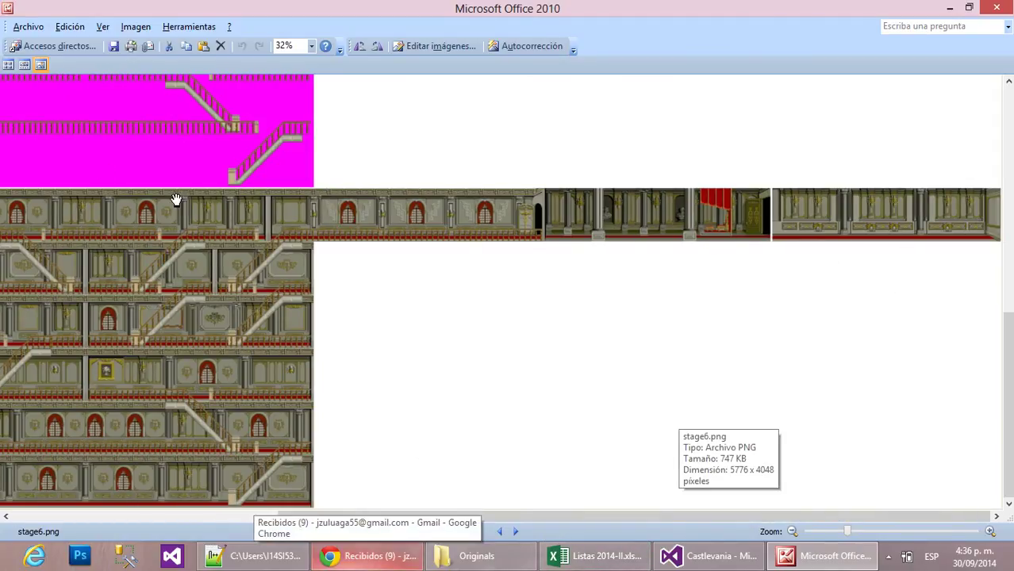
Examine the main castle floors in stage6.png, look through the Backs folder in File Explorer and return to the Castlevania folder.
left_click_drag(405, 519, 56, 530)
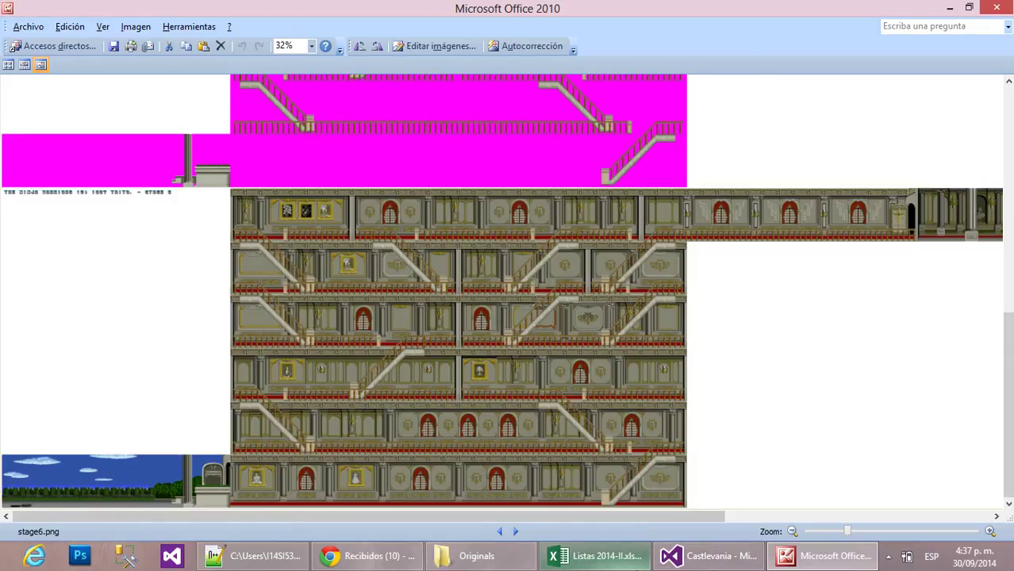
left_click(599, 557)
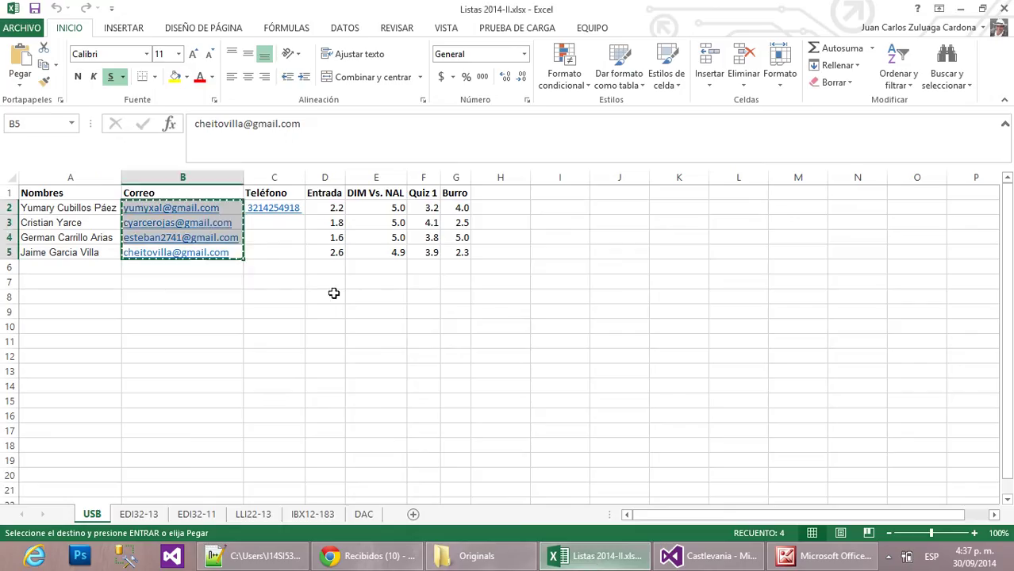
left_click(431, 558)
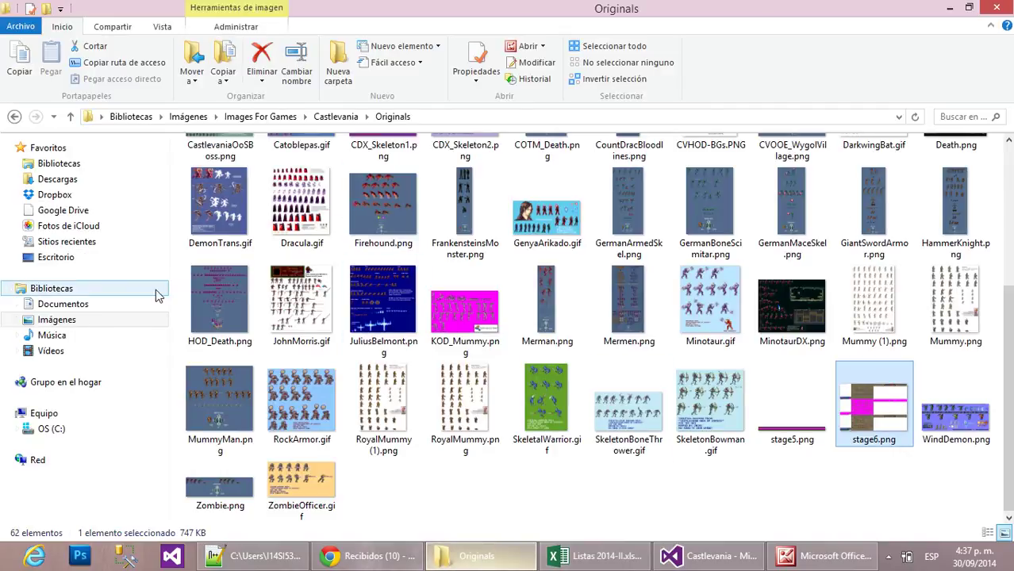
left_click(332, 118)
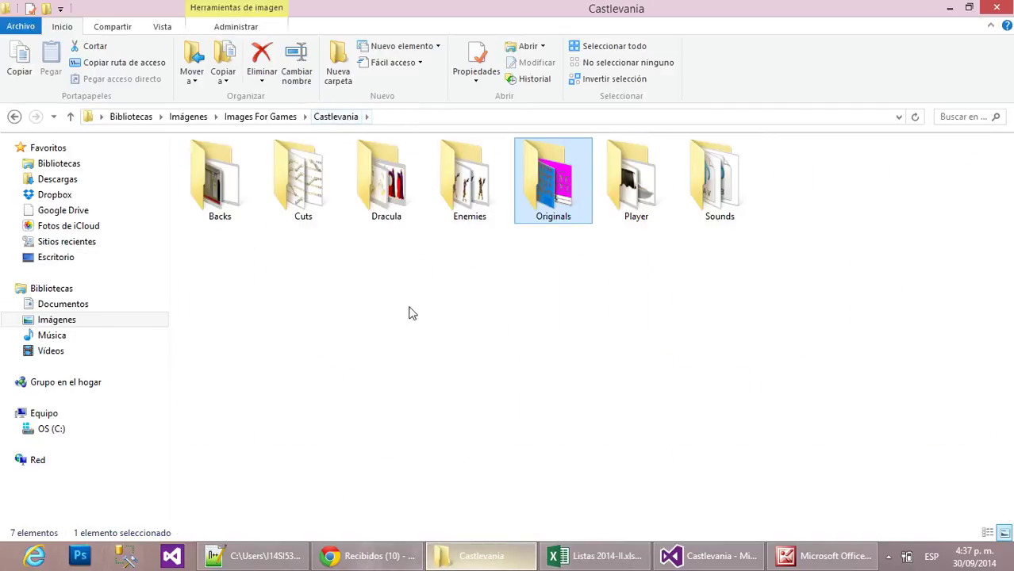
double_click(234, 202)
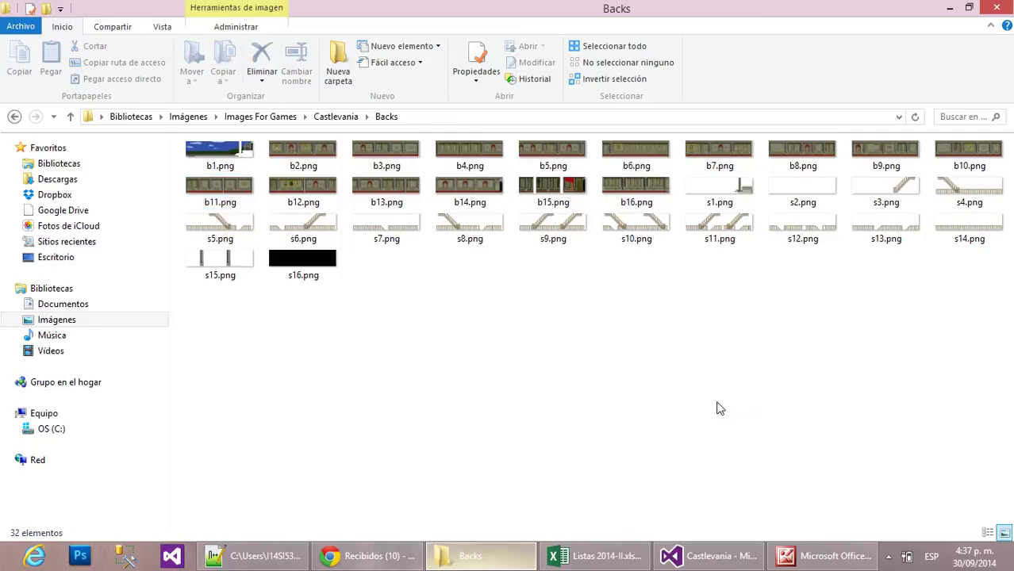
left_click(336, 117)
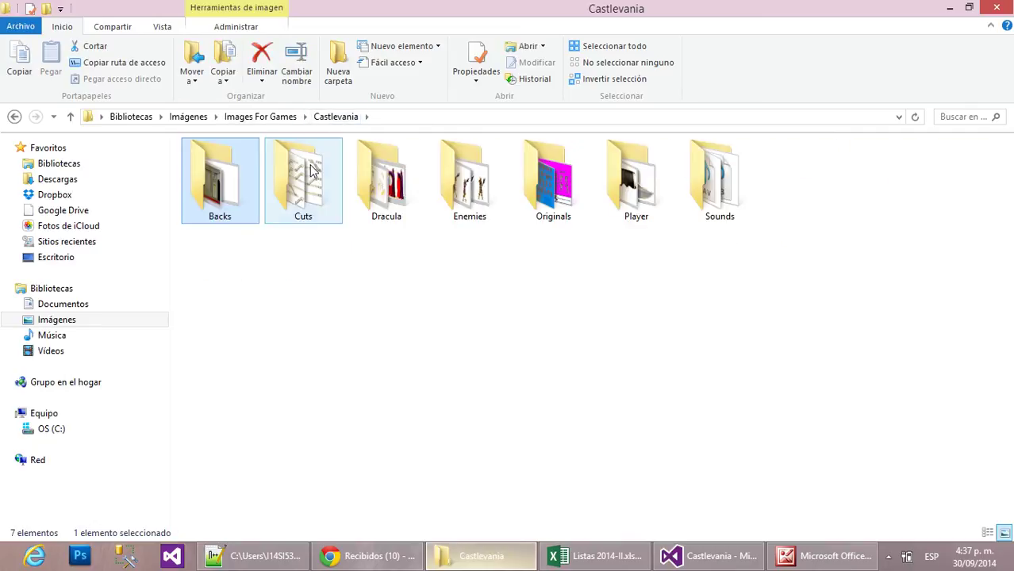
View the Cuts folder images from w1 - 1 - 1.png to w1 - 1 - 5.png, dismiss the activation wizard and close the viewer.
double_click(312, 170)
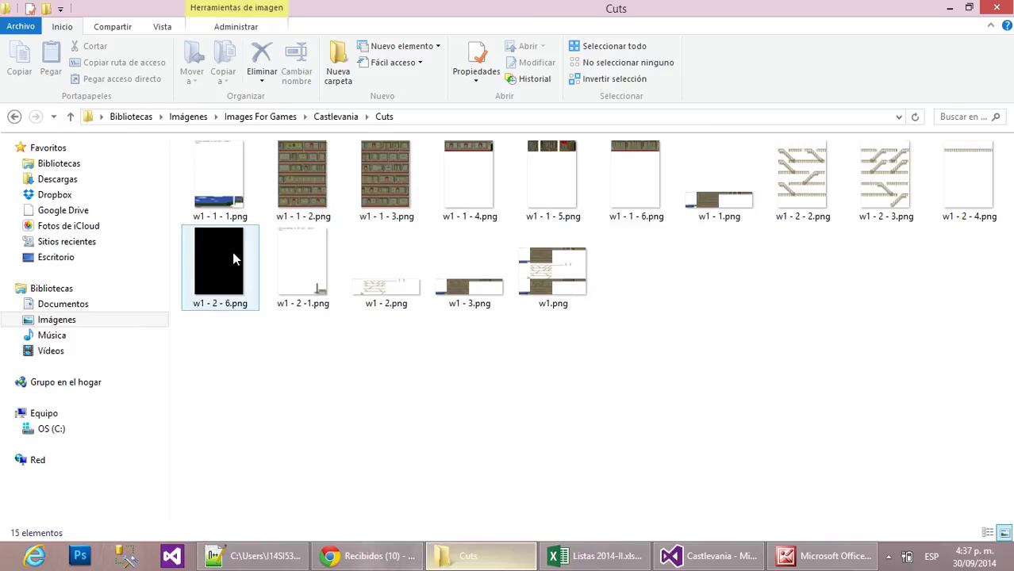
double_click(227, 192)
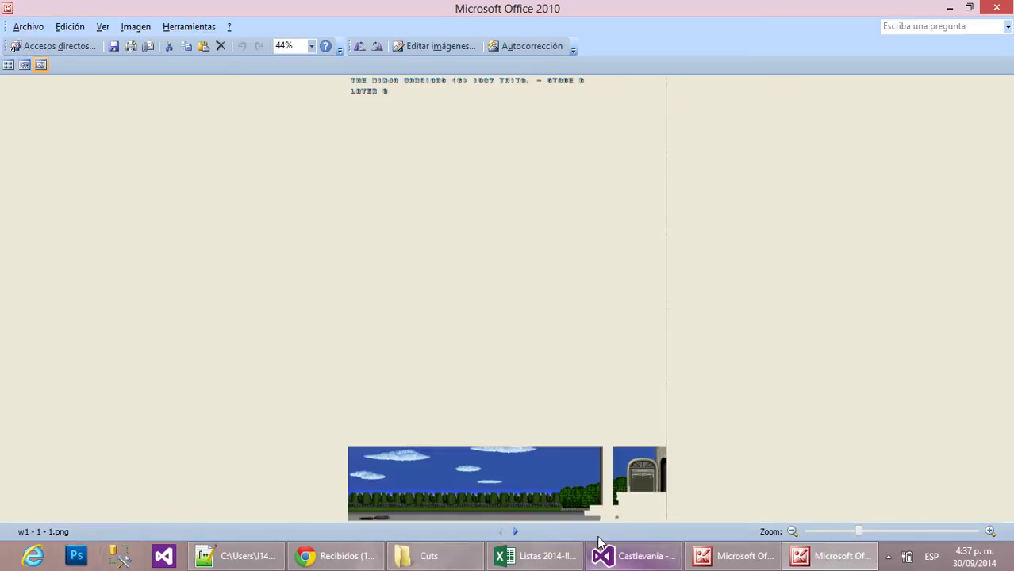
key("Right")
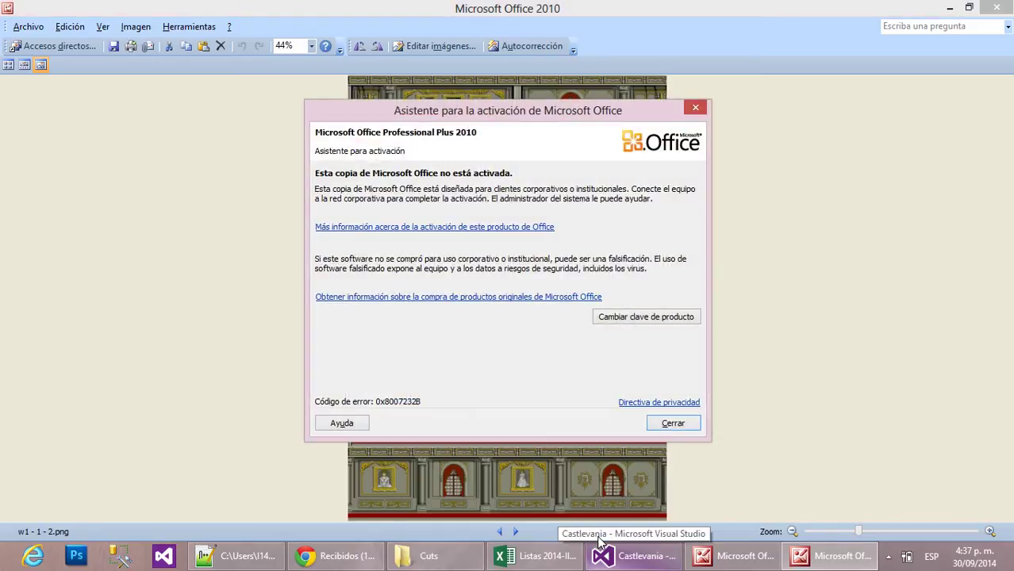
left_click(688, 429)
scroll(691, 432, "down", 1)
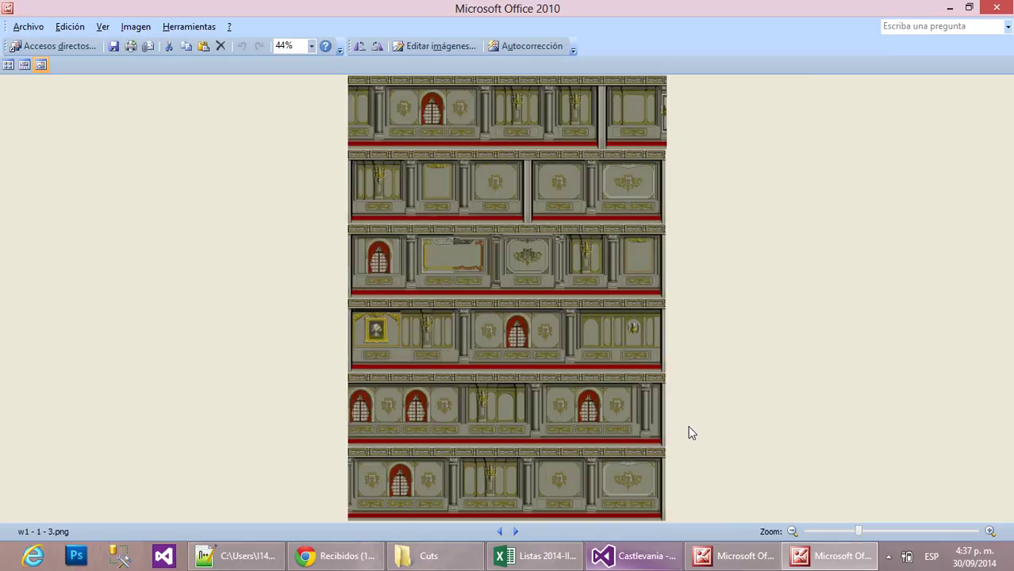
scroll(691, 432, "down", 1)
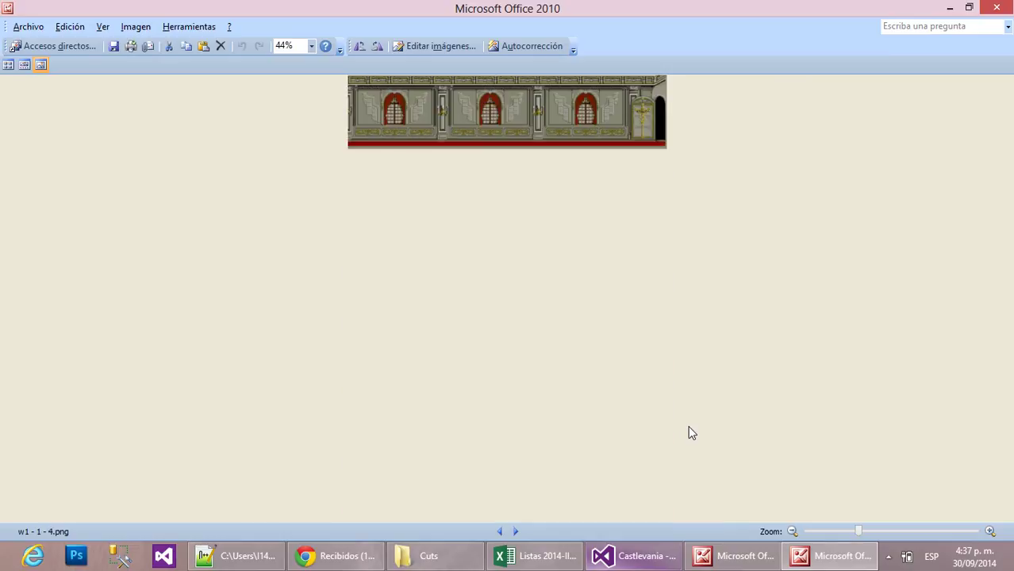
scroll(690, 432, "down", 1)
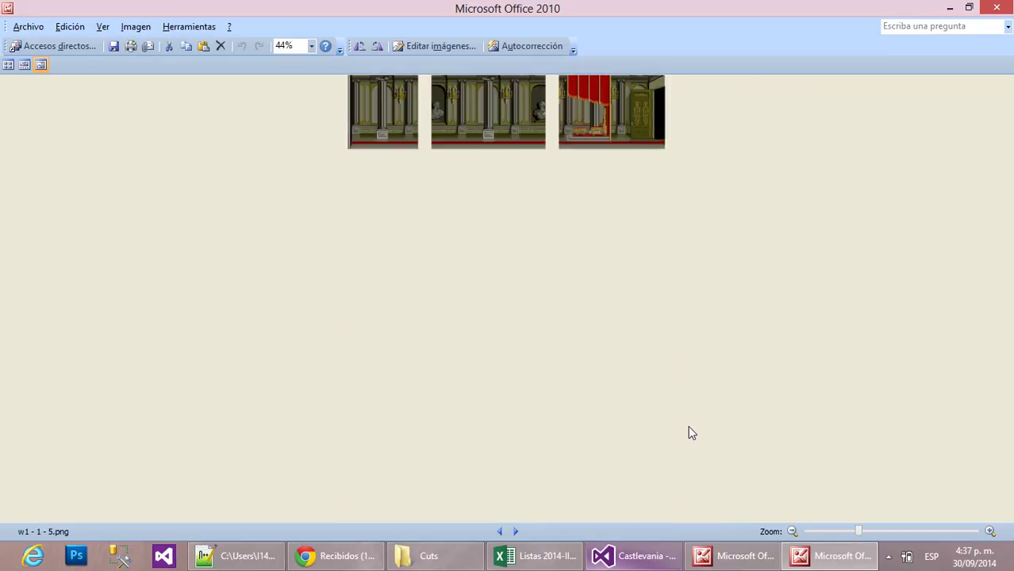
scroll(691, 433, "down", 1)
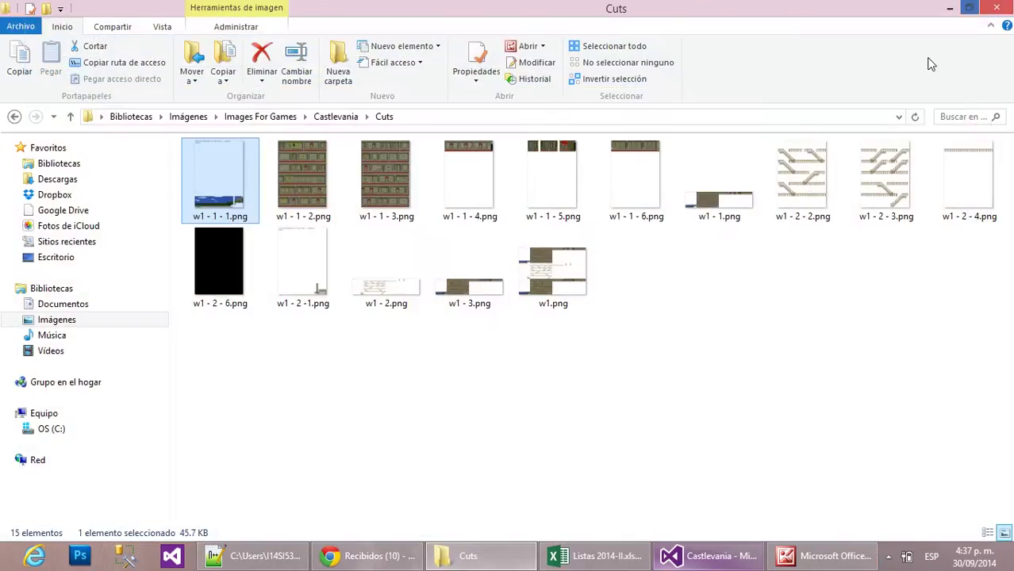
left_click(997, 8)
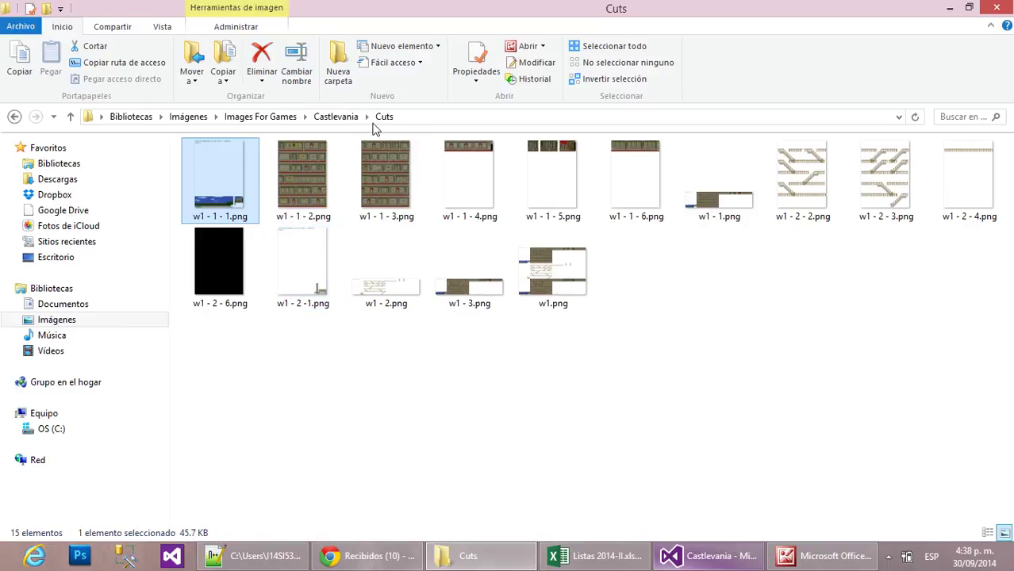
Open b1.png from the Backs folder and browse the numbered room backgrounds, dismissing the Office activation wizard.
left_click(346, 120)
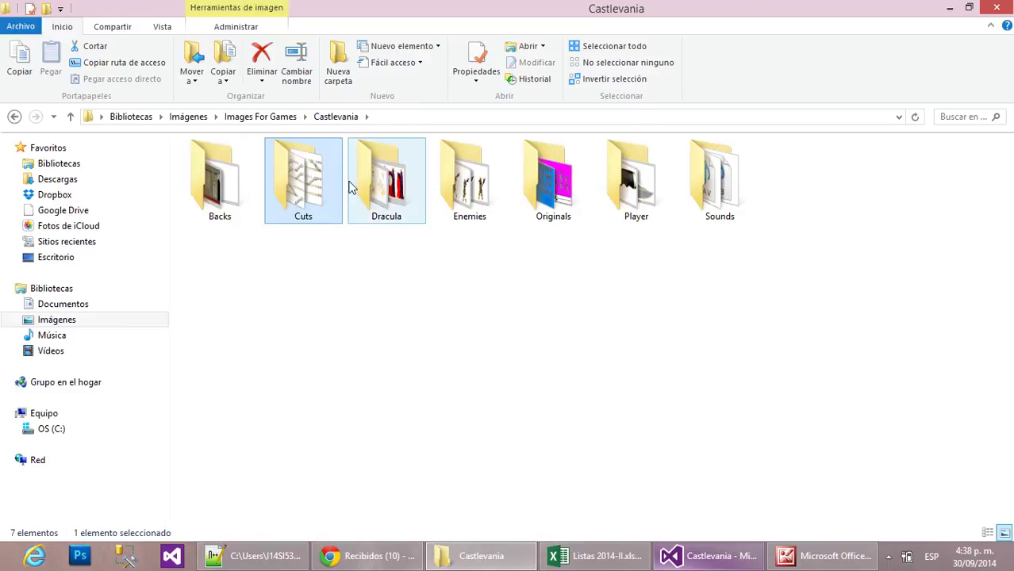
left_click(220, 193)
double_click(219, 193)
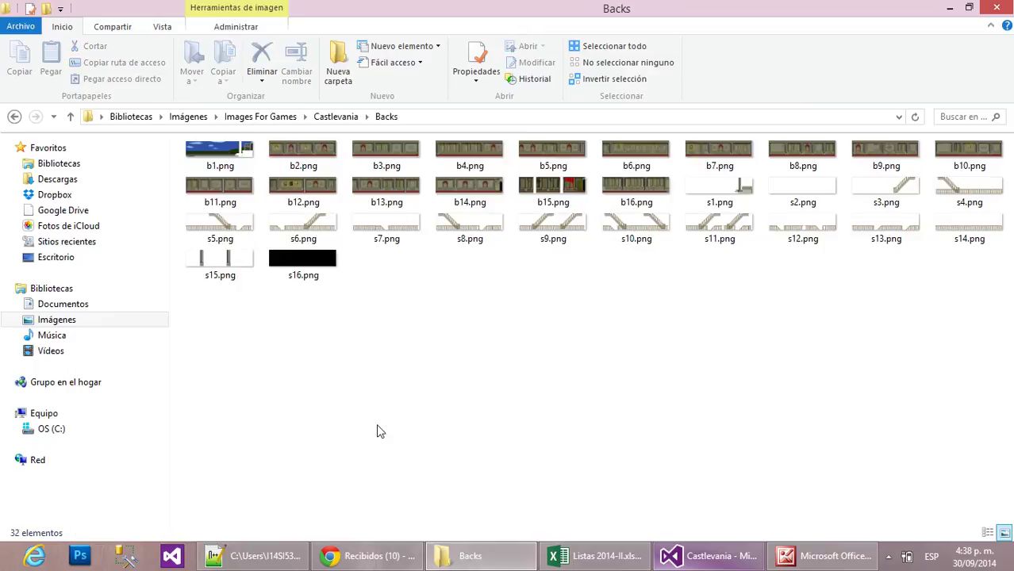
double_click(219, 151)
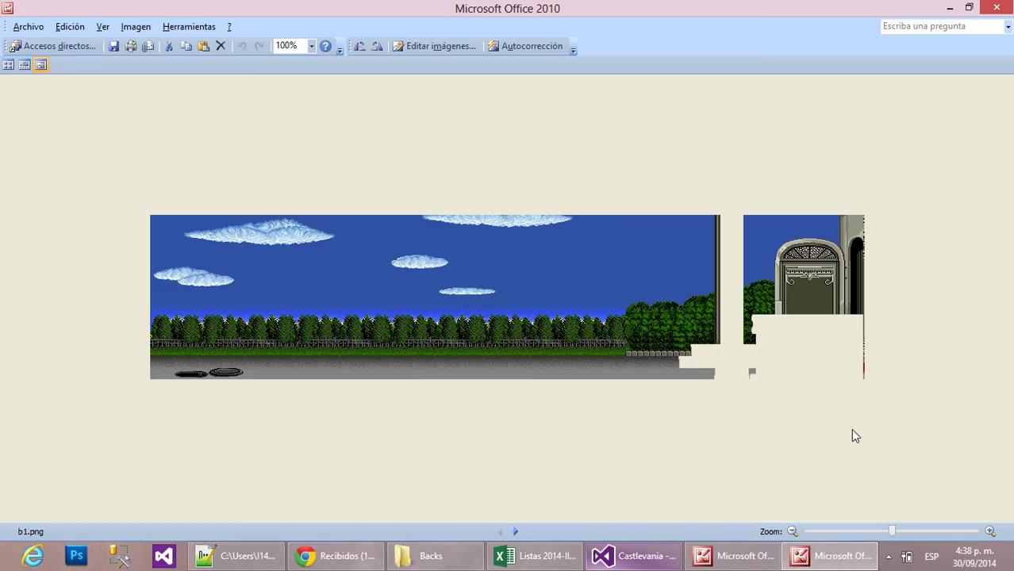
key("Right")
key("Right")
key("Right")
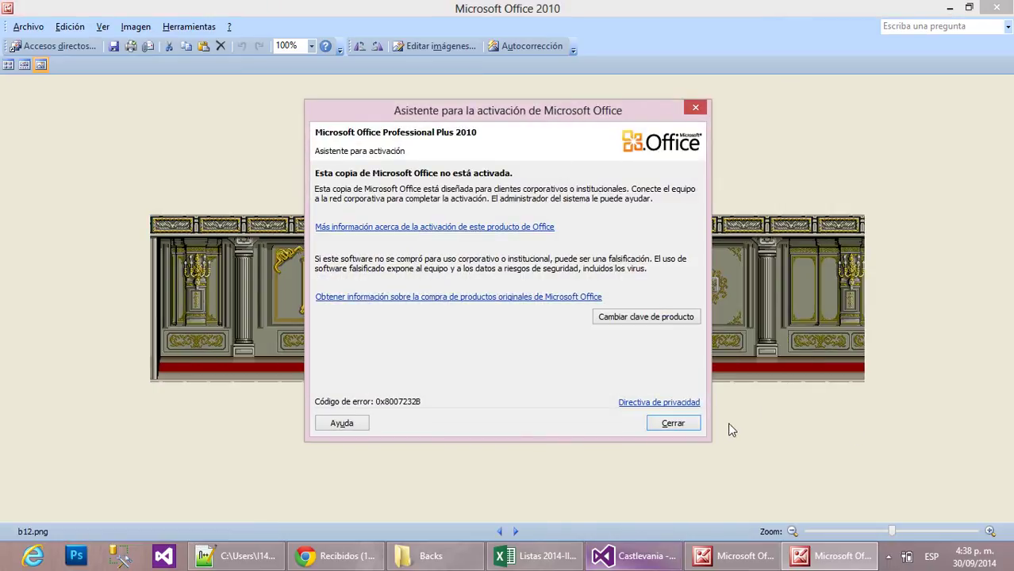
left_click(686, 422)
key("Left")
key("Left")
key("Left")
key("Left")
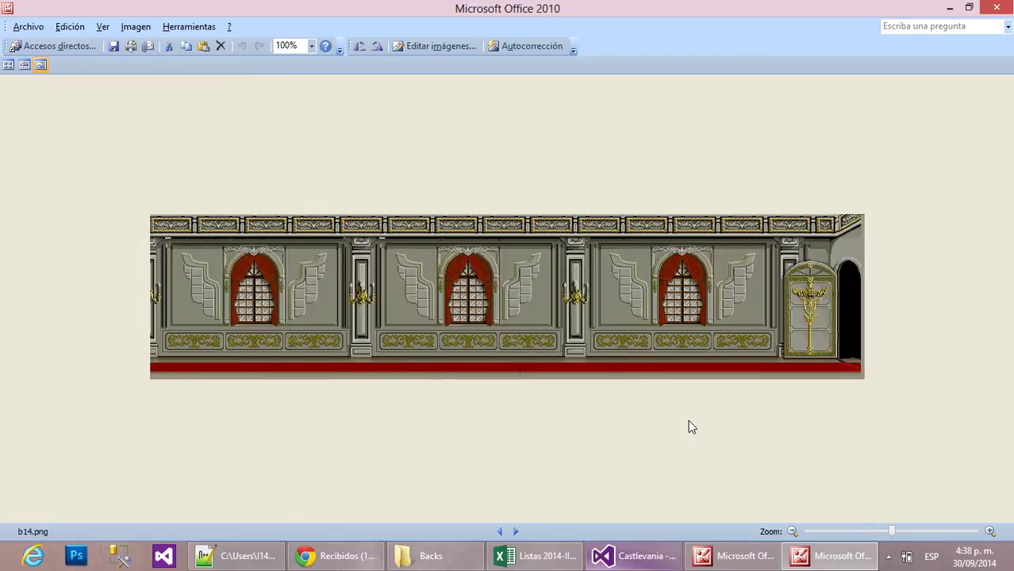
Browse the staircase and railing overlay images through s9.png and close the image viewer.
key("Right")
key("Right")
key("Right")
key("Right")
key("Right")
key("Right")
key("Right")
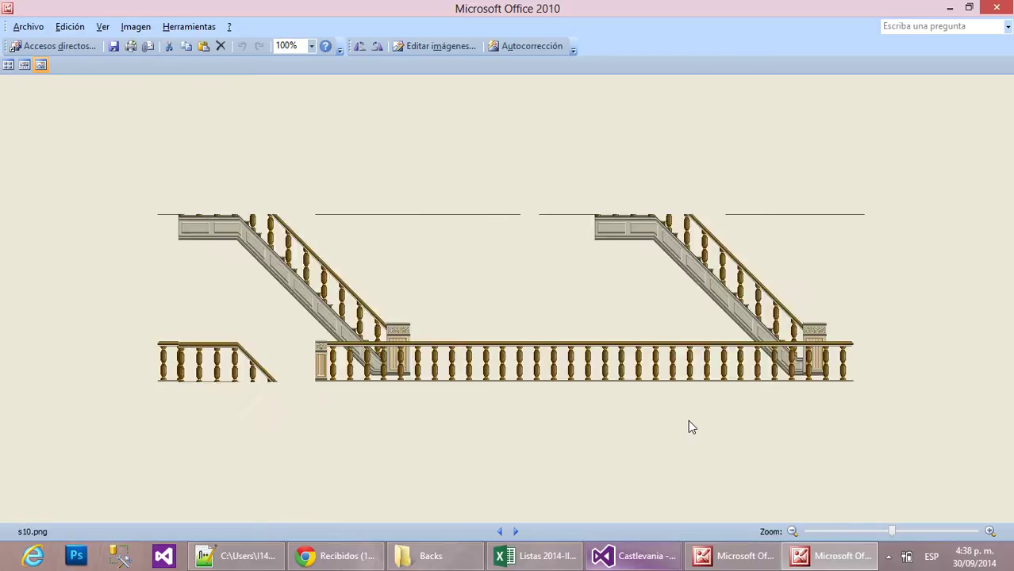
key("Right")
key("Right")
key("Right")
key("Right")
key("Right")
key("Right")
key("Right")
key("Right")
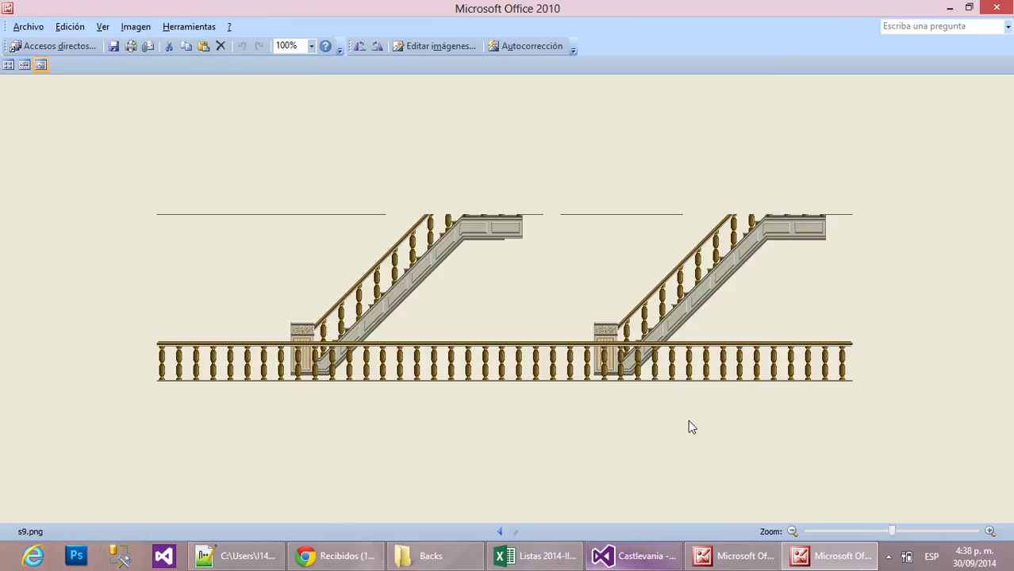
left_click(1002, 7)
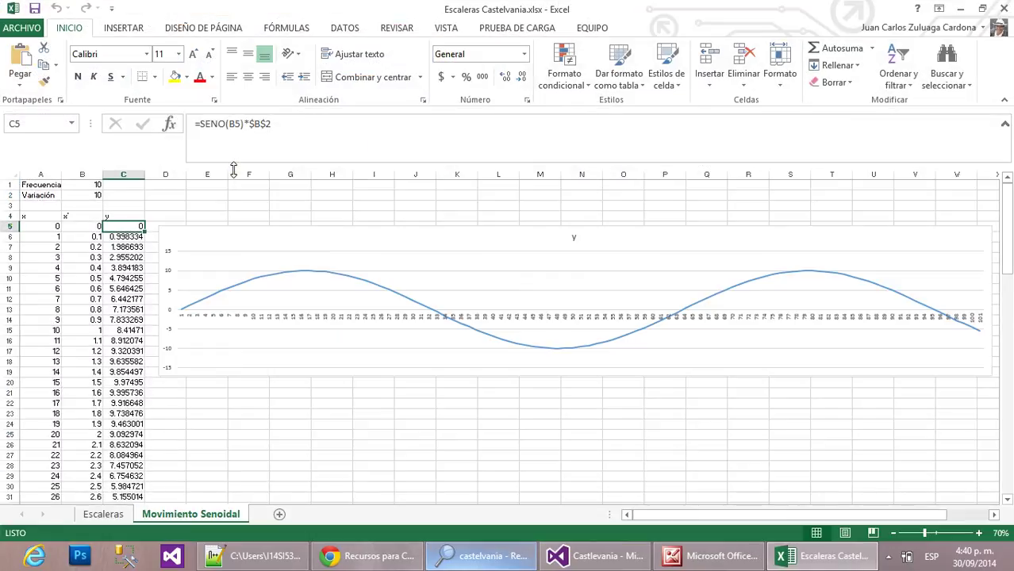
Show the Escaleras sheet of Escaleras Castelvania.xlsx with the ribbon collapsed and trace the stair-position grid from cell R5 to H13.
left_click(84, 513)
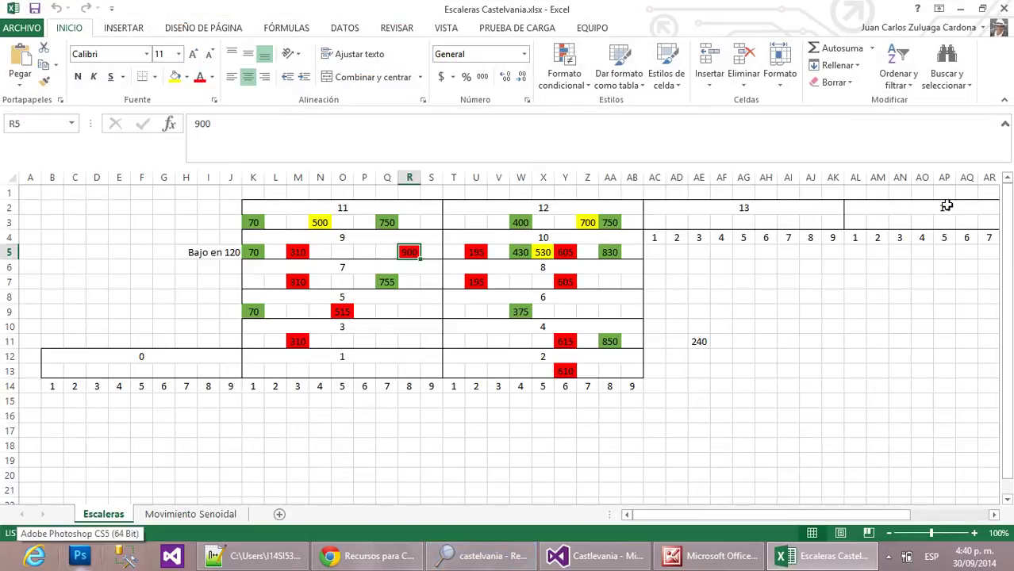
left_click(1005, 99)
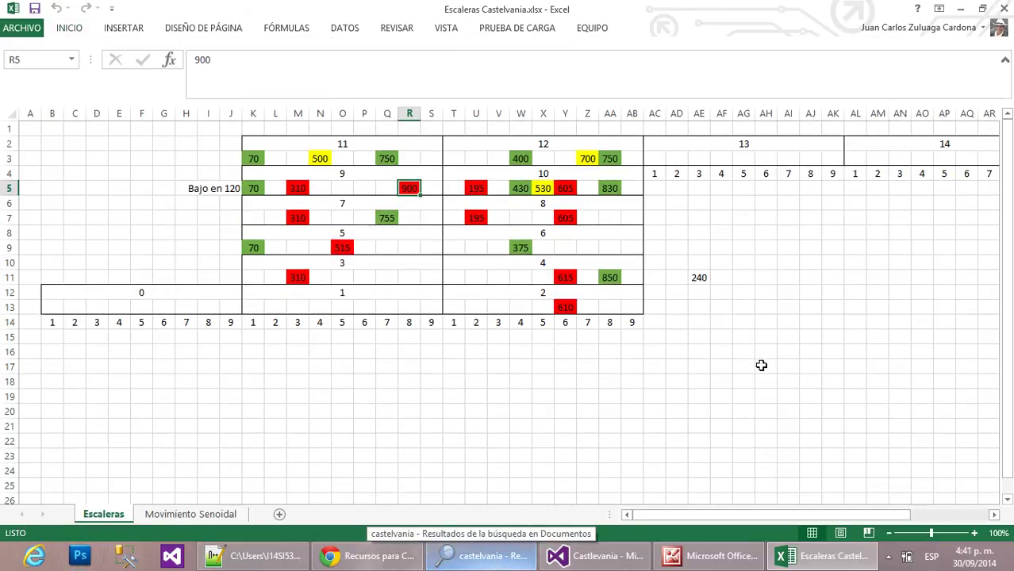
key("Left")
key("Left")
key("Left")
key("Left")
key("Down")
key("Down")
key("Down")
key("Down")
key("Down")
key("Down")
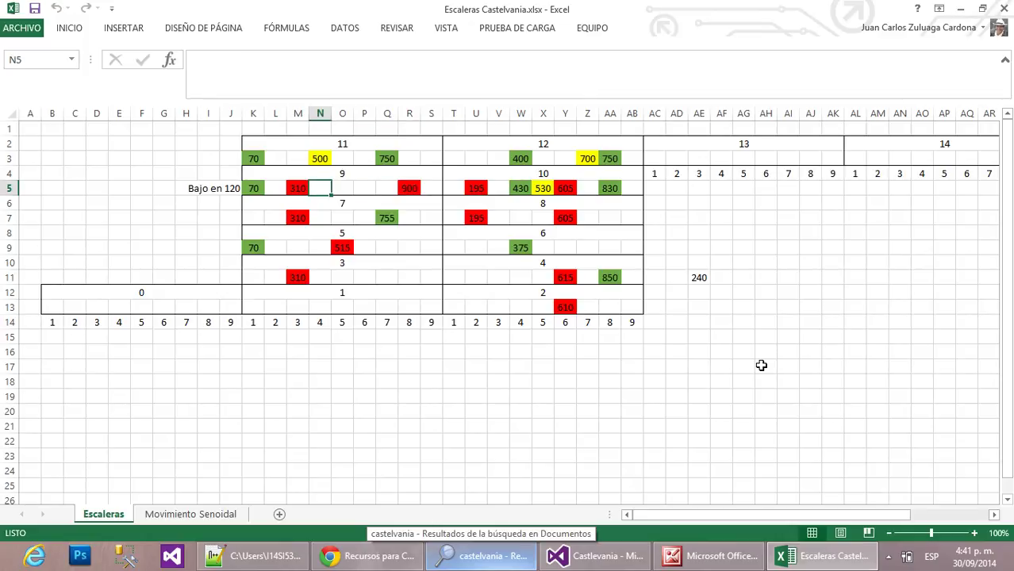
key("Down")
key("Down")
key("Left")
key("Left")
key("Left")
key("Left")
key("Left")
key("Left")
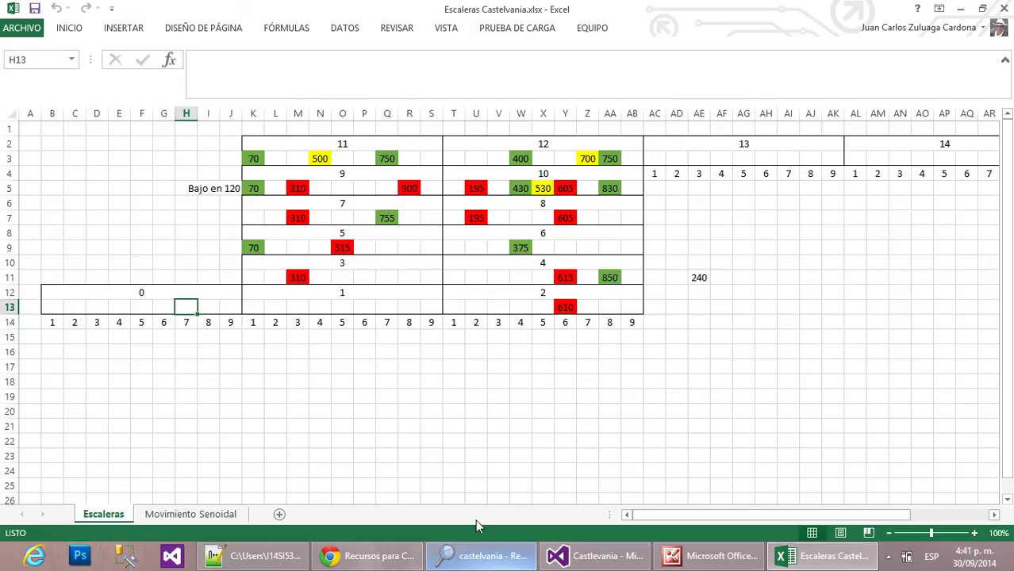
Close the image viewer showing stage6.png and switch to the castelvania search results in File Explorer.
left_click(690, 560)
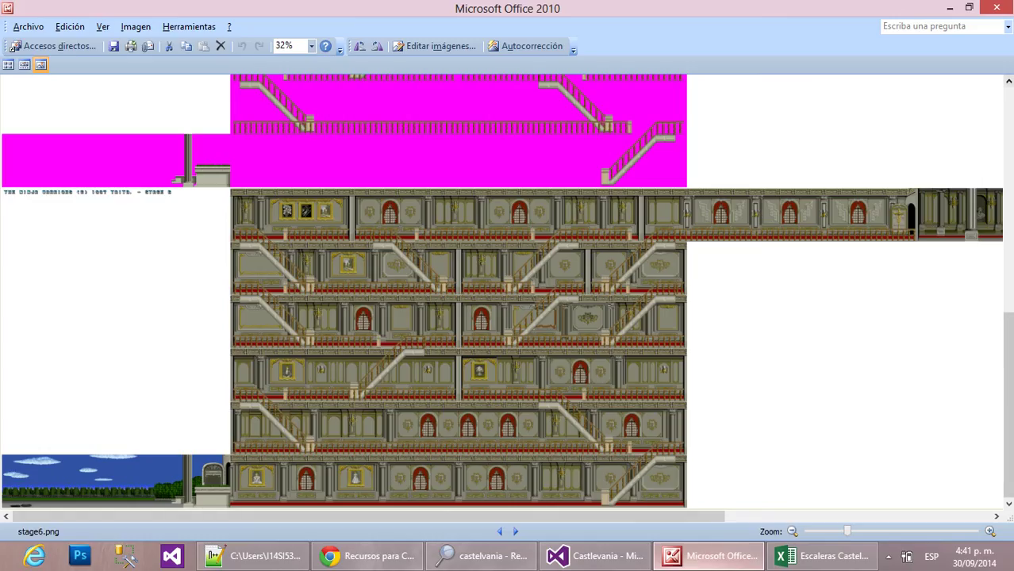
left_click(1005, 10)
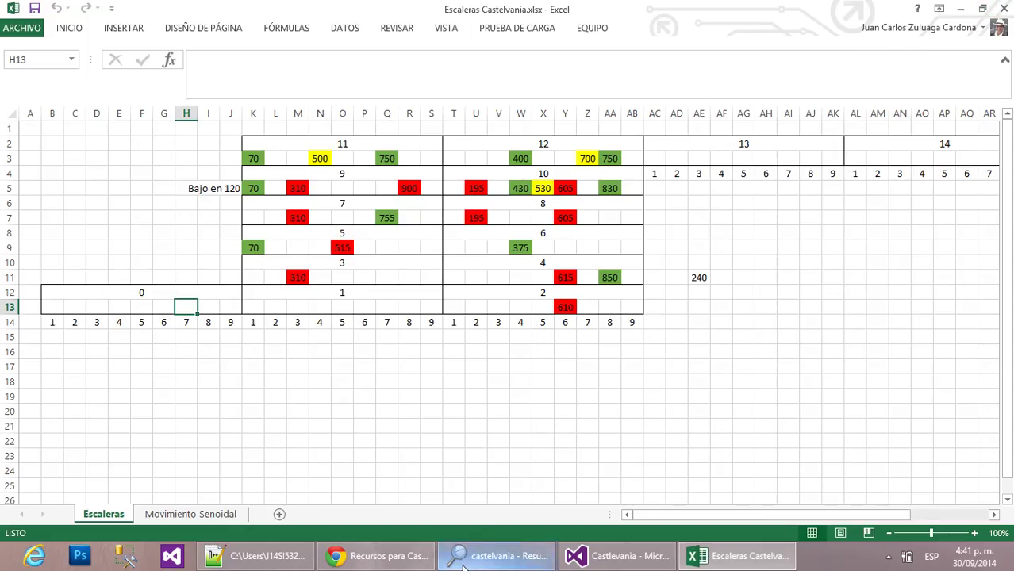
left_click(499, 556)
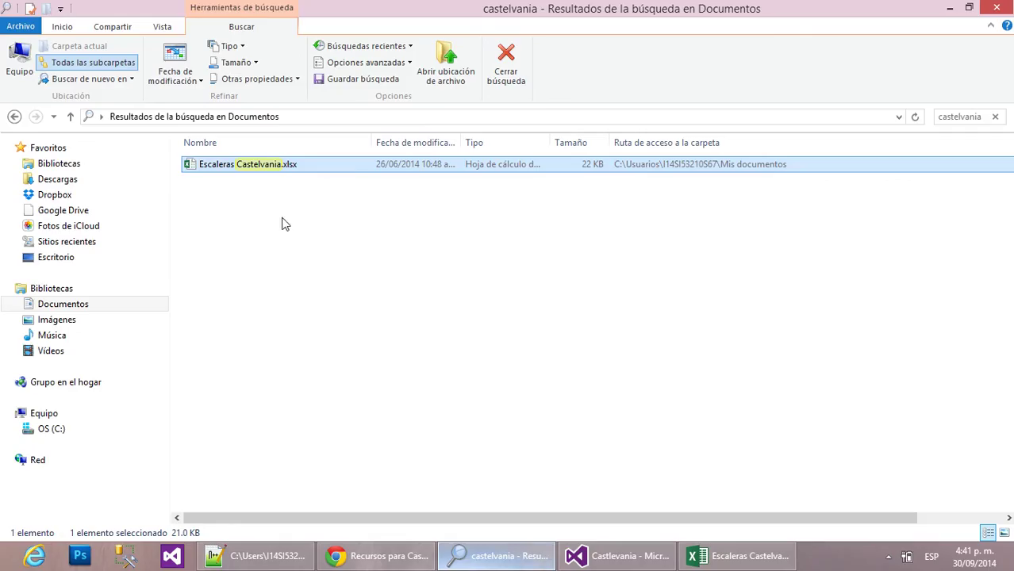
Browse to the CastlevaniaContent folder under C:\XNA Games\My Own Games\Castlevania\Ver 2.0 Enemies\Castlevania.
left_click(48, 433)
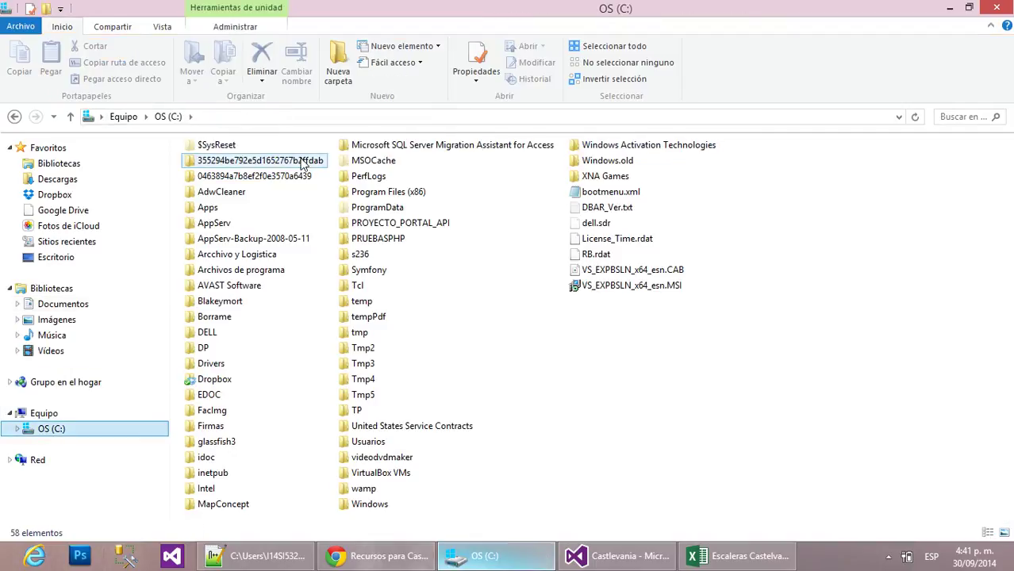
double_click(599, 176)
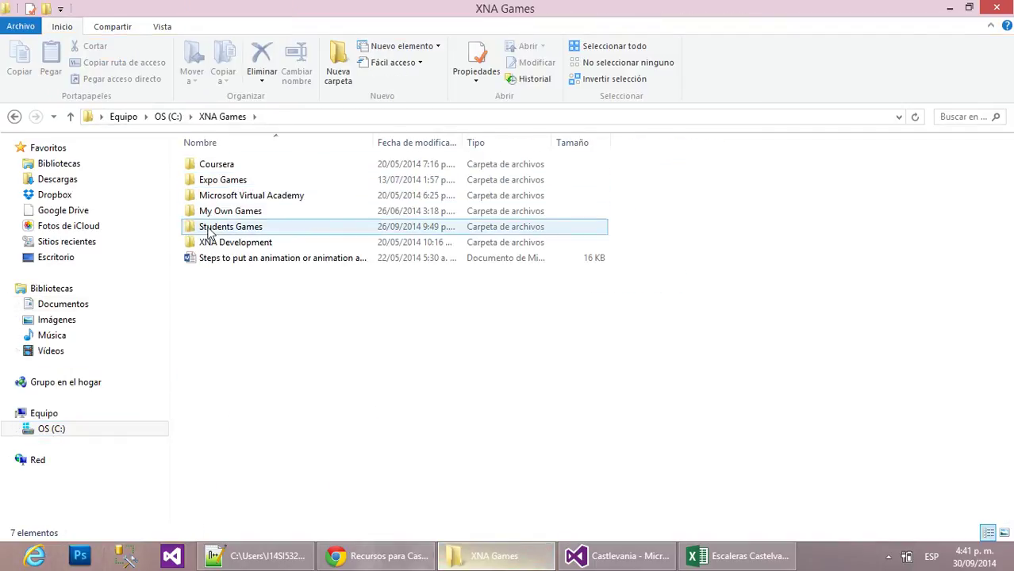
double_click(218, 213)
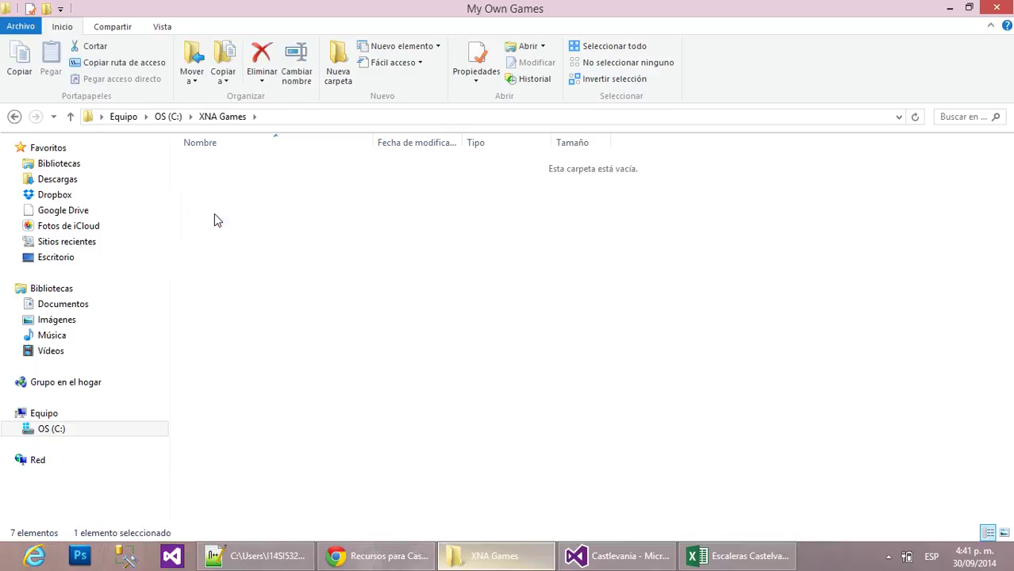
double_click(214, 211)
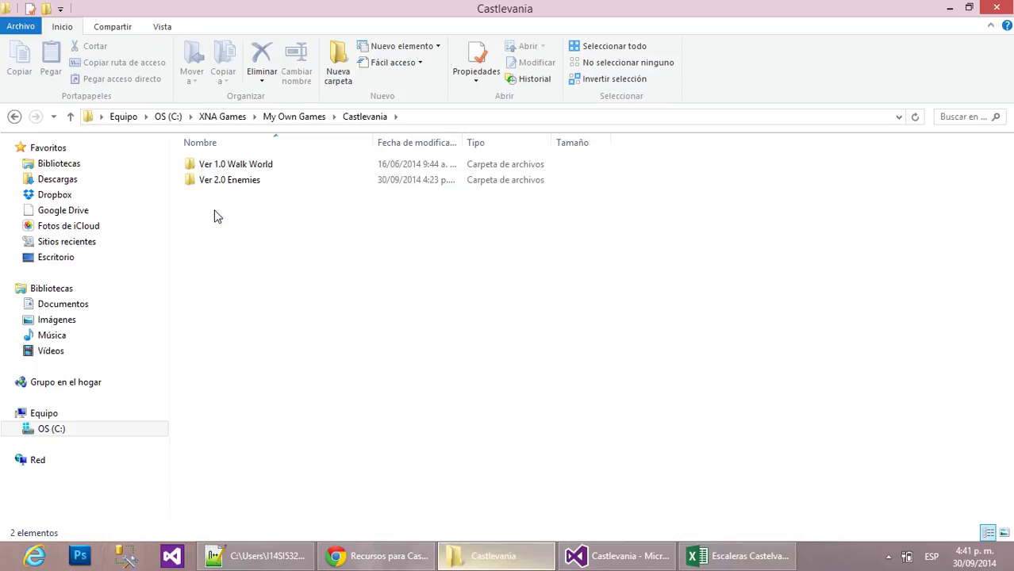
double_click(215, 181)
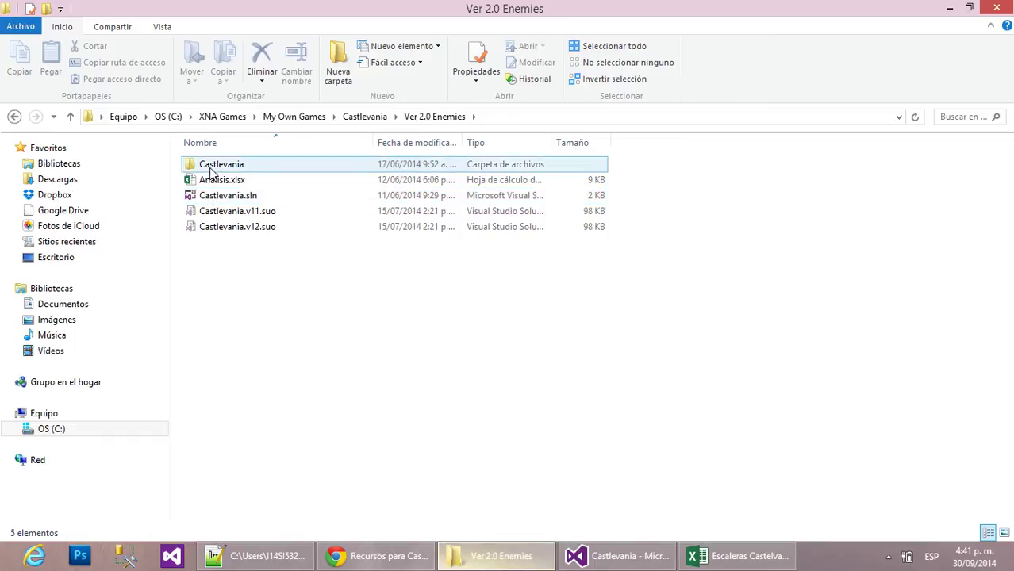
double_click(207, 167)
double_click(221, 181)
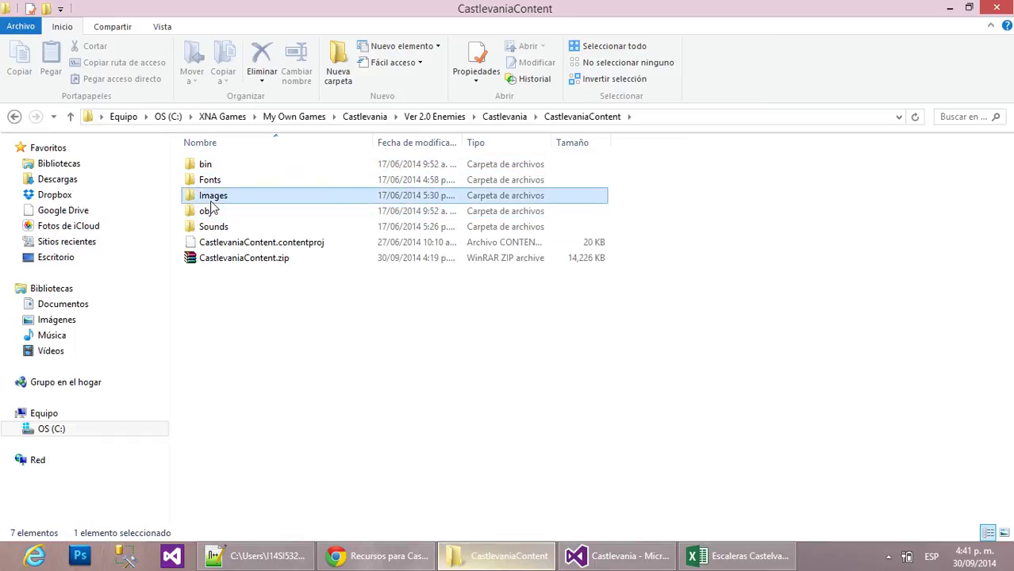
Open b2.png from the Backs folder inside Images and dismiss the Office activation wizard.
double_click(211, 196)
double_click(204, 169)
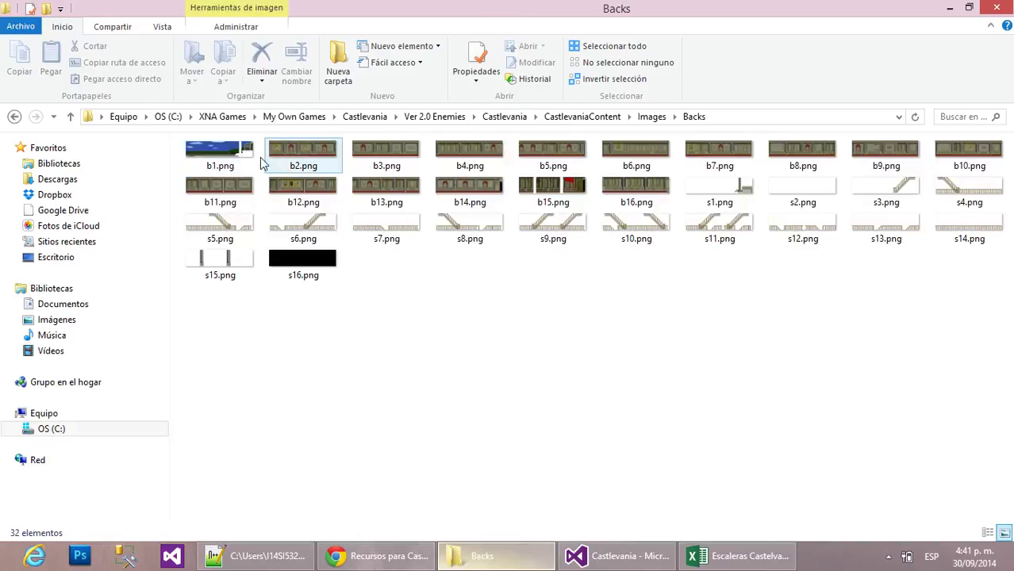
double_click(295, 152)
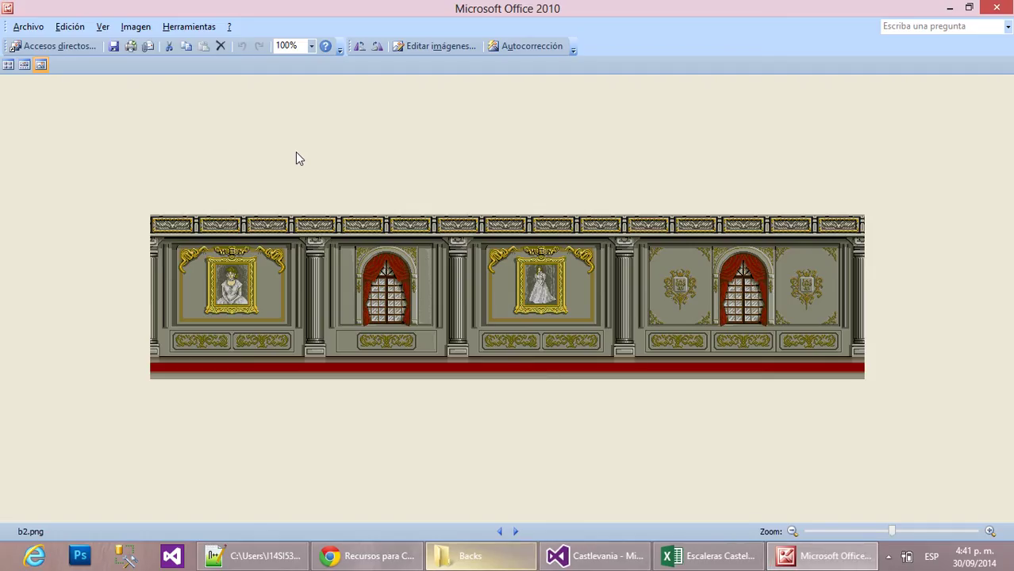
mouse_move(613, 279)
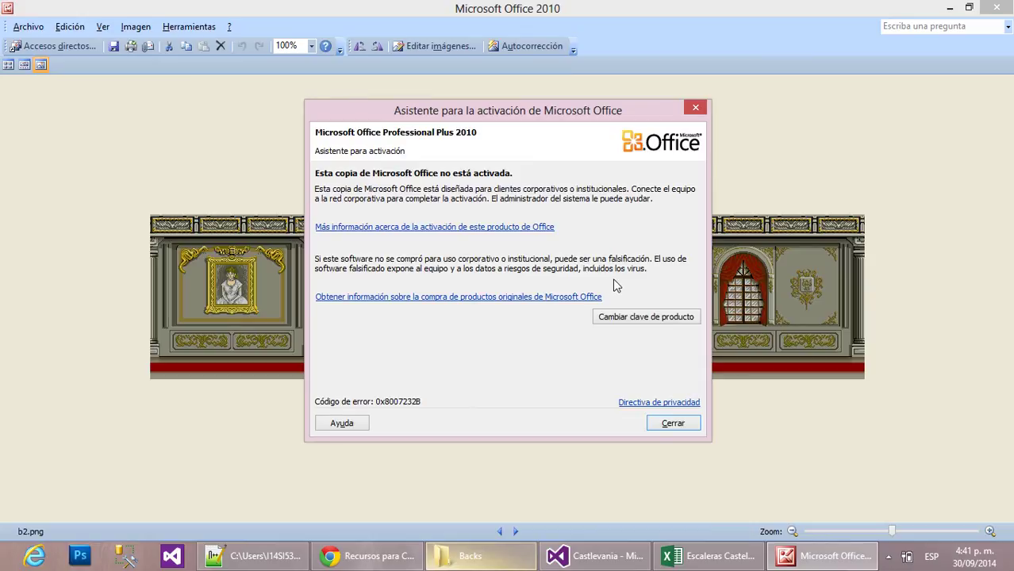
left_click(673, 423)
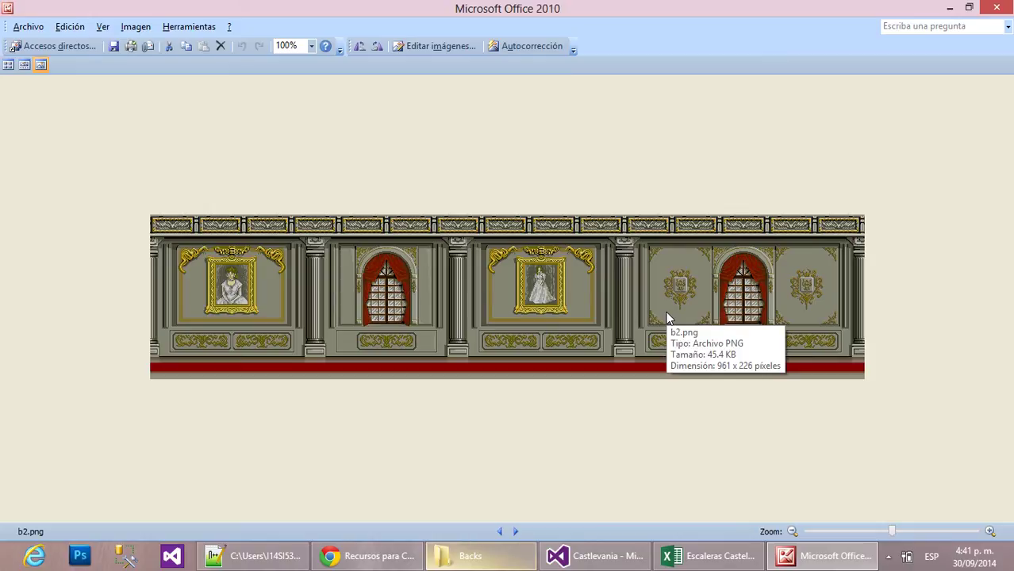
Switch to the Escaleras Castelvania.xlsx workbook in Excel and examine the area around block 0, starting from cell B13.
left_click(719, 555)
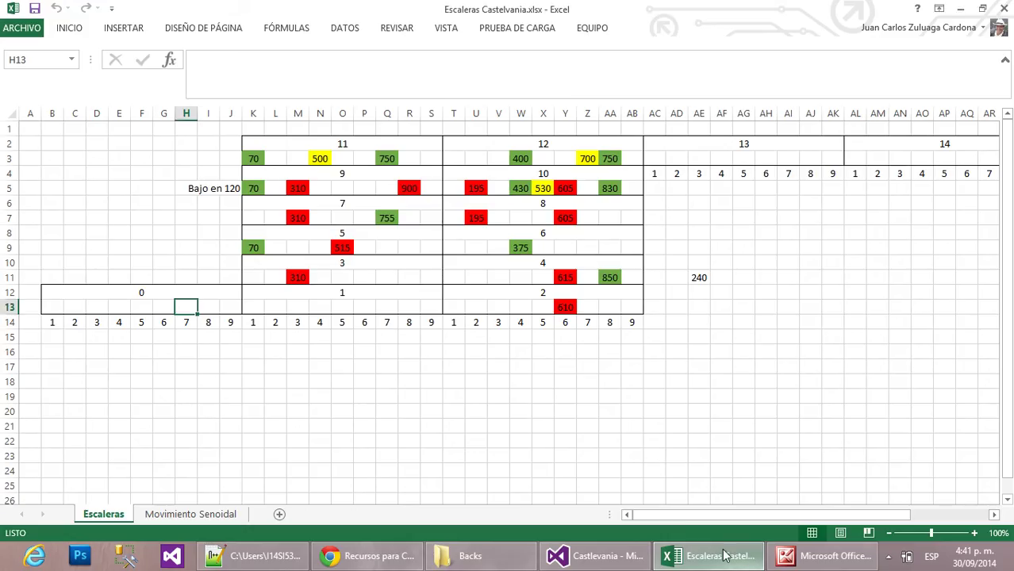
left_click(51, 310)
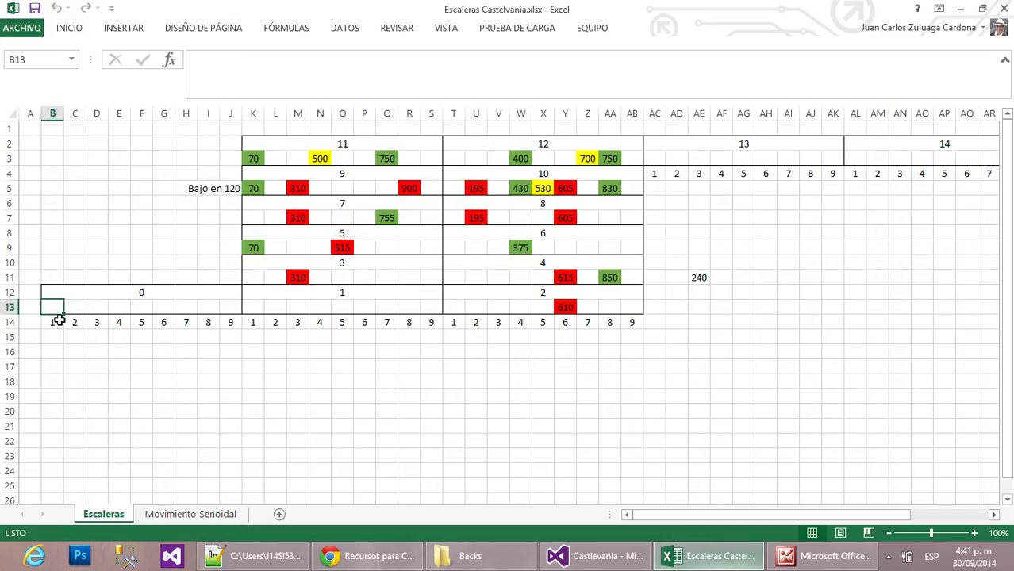
key("Down")
key("Down")
key("Down")
key("Down")
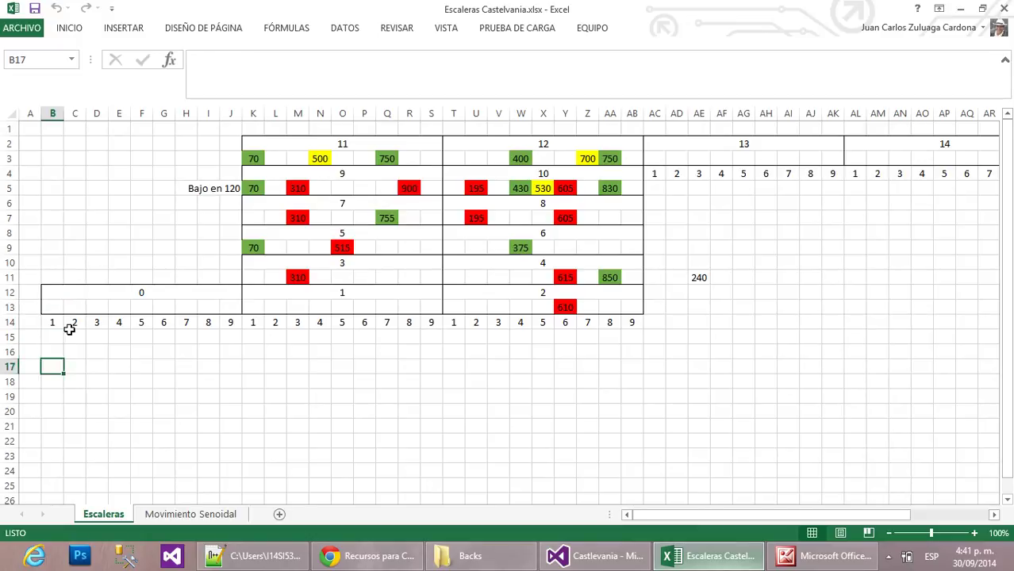
key("Up")
key("Up")
key("Up")
key("Up")
key("Right")
key("Right")
key("Right")
key("Right")
key("Right")
key("Right")
key("Right")
key("Up")
key("Up")
key("Up")
key("Up")
key("Up")
key("Up")
key("Up")
key("Up")
key("Up")
key("Up")
key("Up")
key("Up")
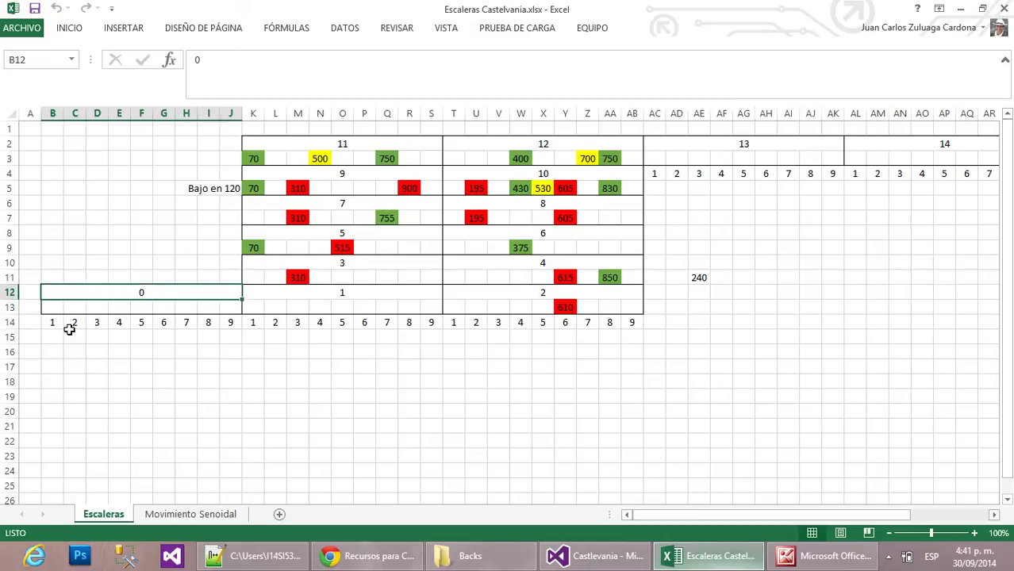
key("Down")
key("Down")
key("Down")
key("Down")
key("Down")
key("Down")
key("Down")
key("Down")
key("Down")
key("Down")
key("Down")
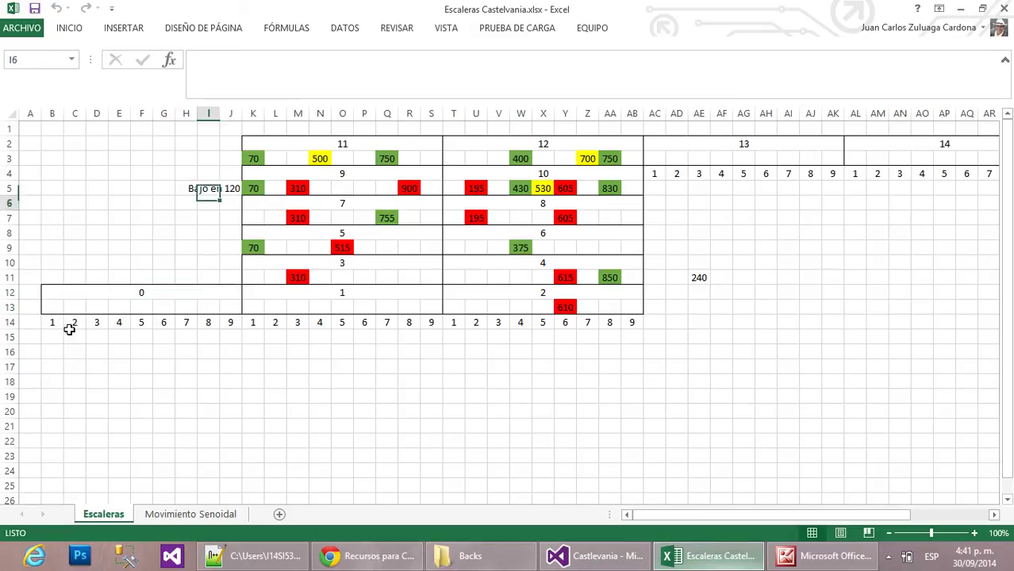
key("Down")
key("Left")
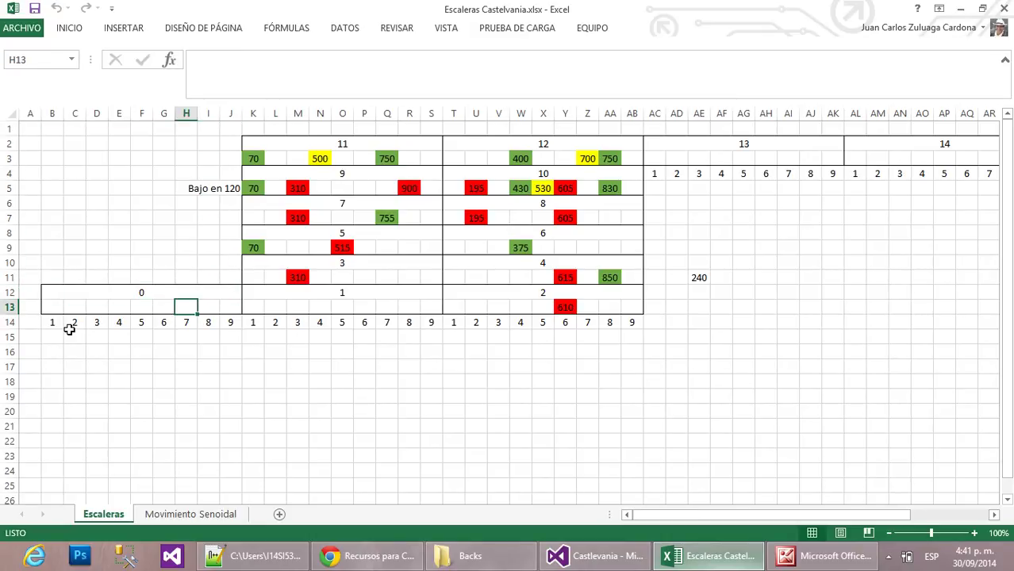
Trace the order of the numbered blocks on the Escaleras sheet from block 0 in B12 to block 4 in T10.
key("Up")
key("Left")
key("Right")
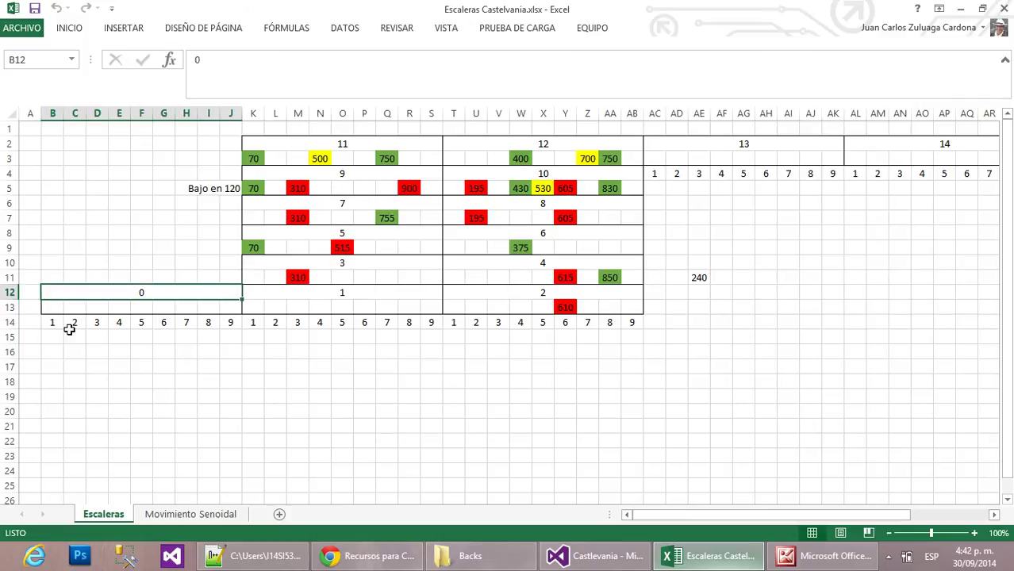
key("Right")
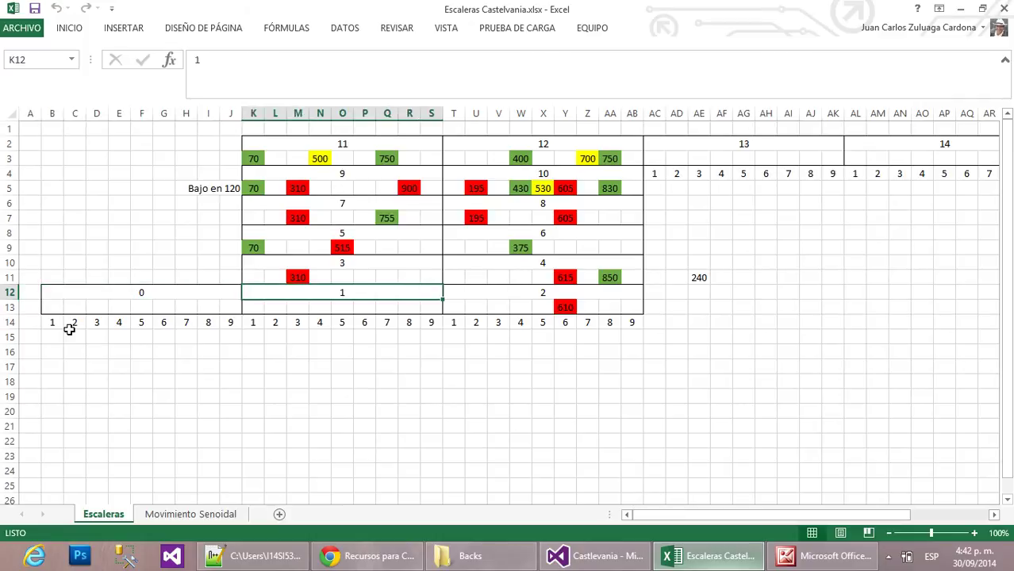
key("Right")
key("Up")
key("Up")
key("Left")
key("Left")
key("Right")
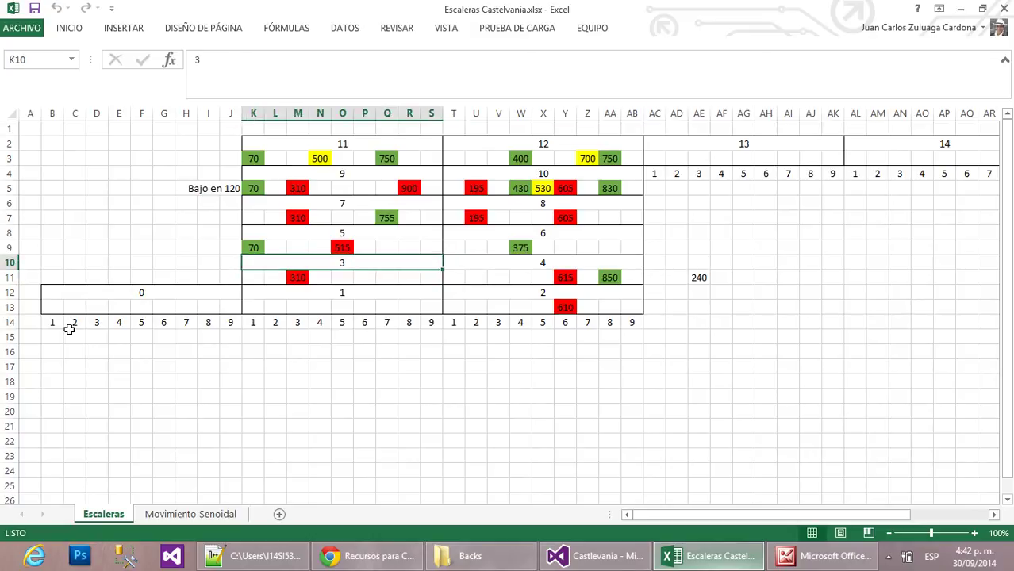
key("Right")
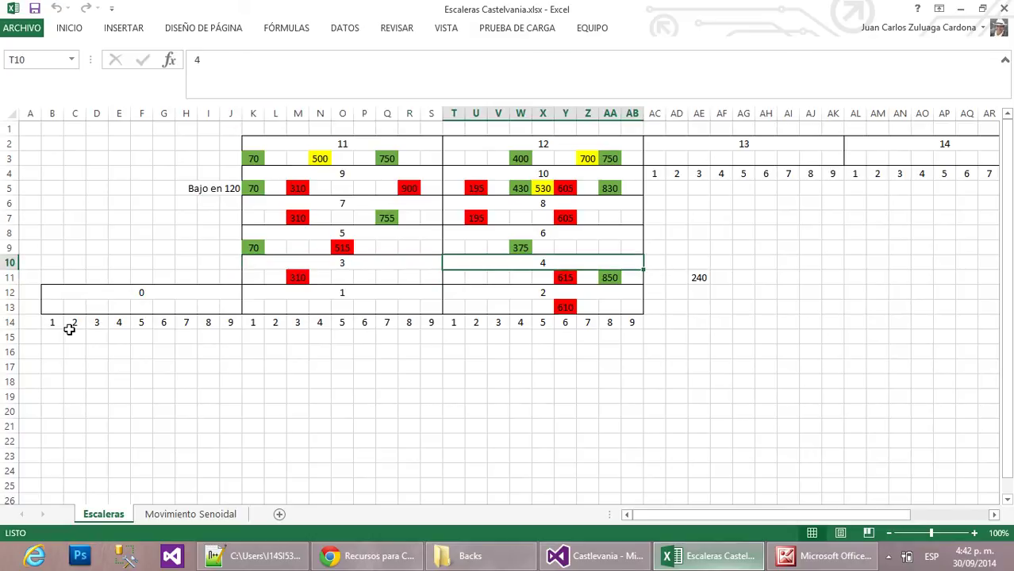
Follow the numbered blocks upward from block 4 and across row 2 to block 15 in AU2.
key("Up")
key("Left")
key("Right")
key("Up")
key("Up")
key("Up")
key("Up")
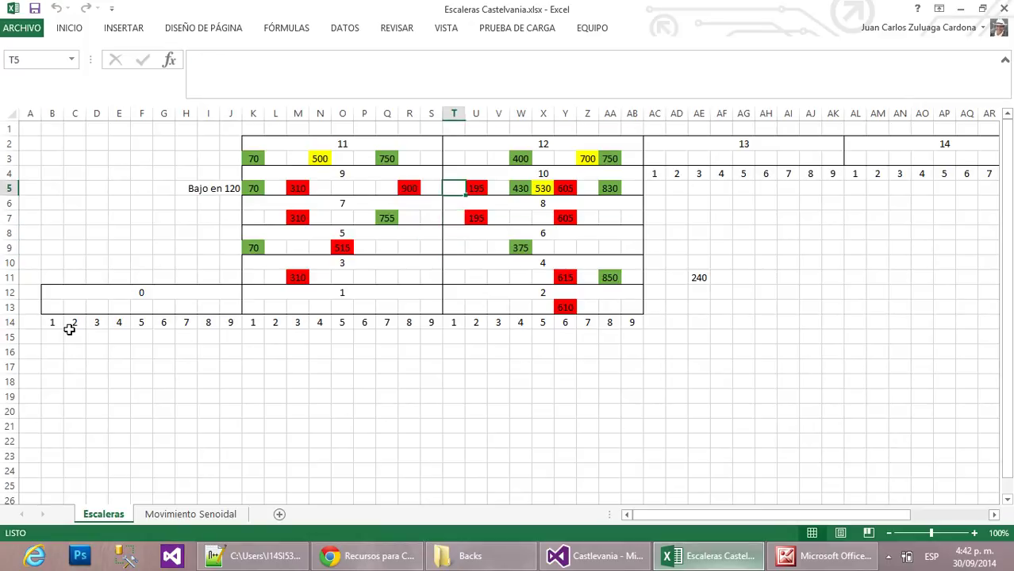
key("Up")
key("Left")
key("Up")
key("Up")
key("Right")
key("Right")
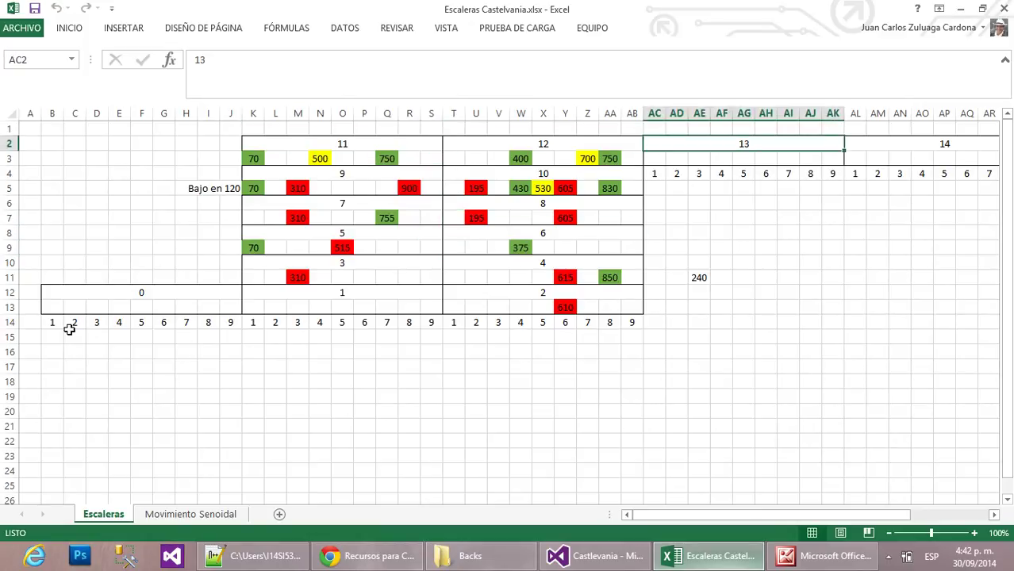
key("Right")
key("Left")
key("Right")
key("Right")
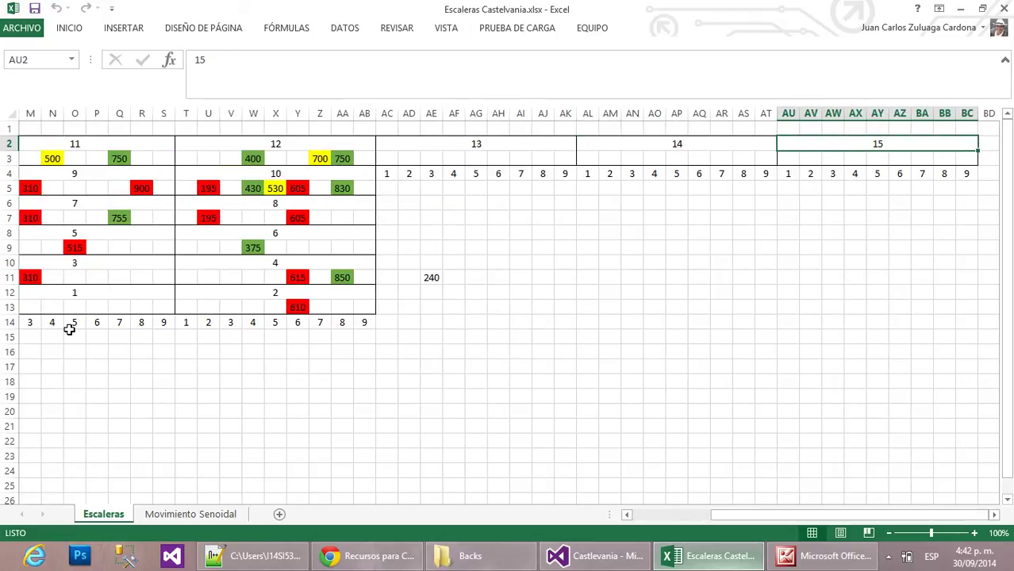
Examine the position numbers in row 4 beneath blocks 14 and 15.
key("Down")
key("Left")
key("Left")
key("Left")
key("Left")
key("Left")
key("Left")
key("Left")
key("Left")
key("Left")
key("Left")
key("Left")
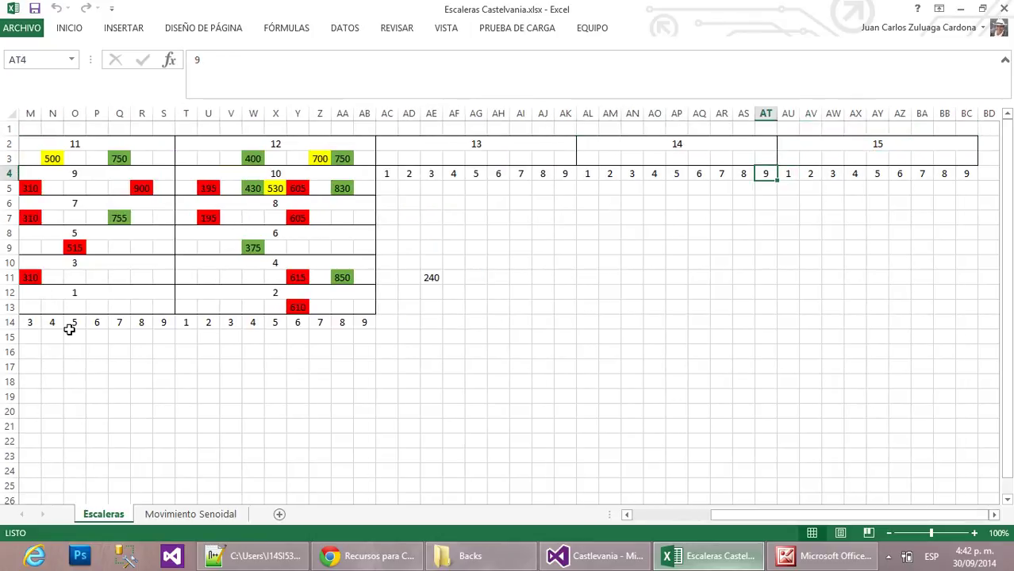
Return to column A and go along the position numbers 1 to 9 in row 14 beneath the bottom blocks.
key("Home")
key("Down")
key("Down")
key("Down")
key("Down")
key("Down")
key("Down")
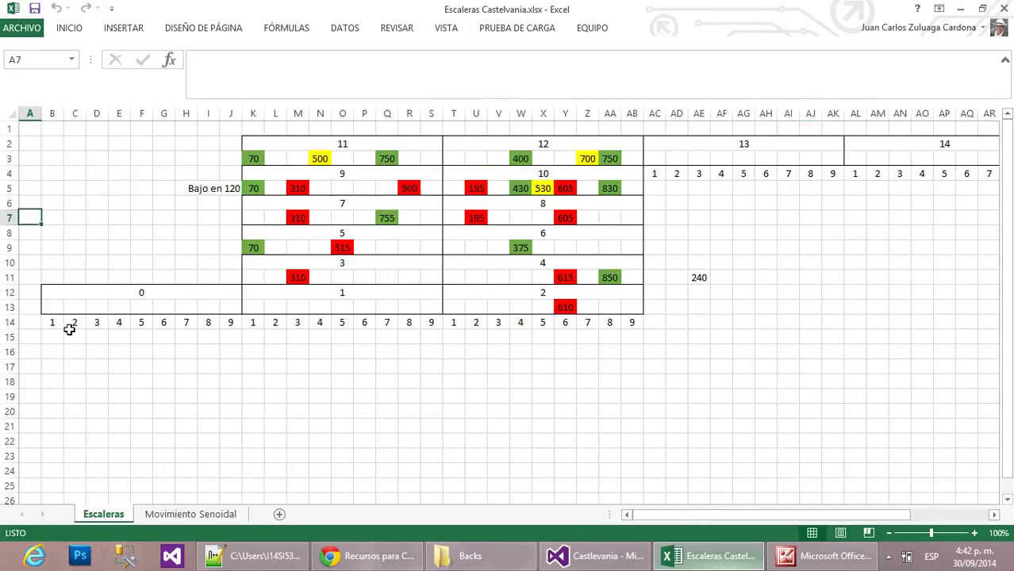
key("Down")
key("Down")
key("Down")
key("Down")
key("Right")
key("Right")
key("Right")
key("Right")
key("Right")
key("Right")
key("Right")
key("Right")
key("Right")
key("Right")
key("Right")
key("Right")
key("Right")
key("Right")
key("Right")
key("Right")
key("Right")
key("Right")
key("Right")
key("Right")
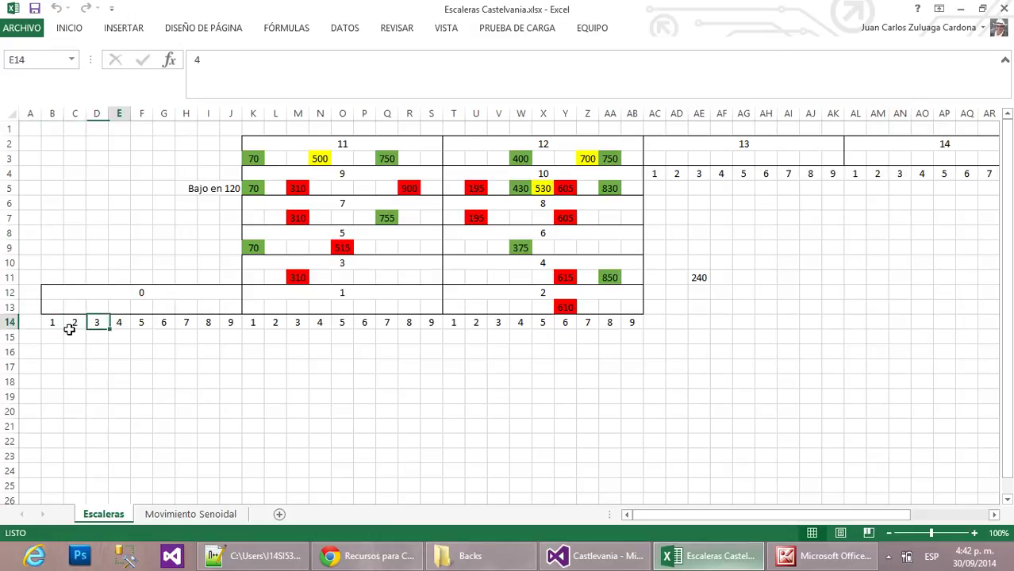
key("Right")
key("Right")
key("Right")
key("Right")
key("Right")
key("Right")
Move along row 13 to the red stair position 610 in block 2, cell Y13.
key("Up")
key("Up")
key("Down")
key("Left")
key("Right")
key("Right")
key("Right")
key("Right")
key("Right")
key("Right")
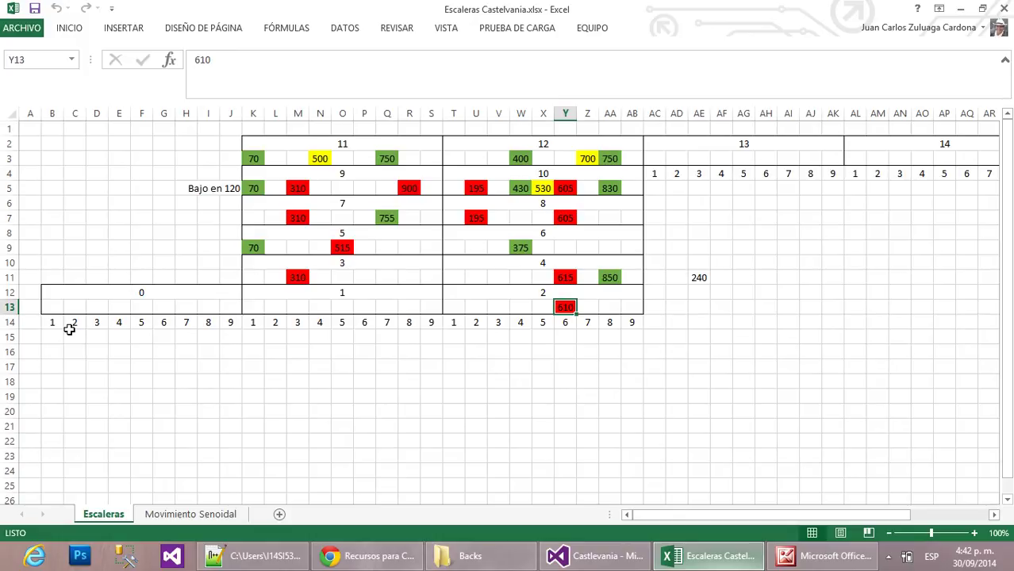
Go up from block 2 to block 4 and select the green stair position 850 in AA11.
key("Up")
key("Up")
key("Right")
key("Right")
key("Left")
key("Right")
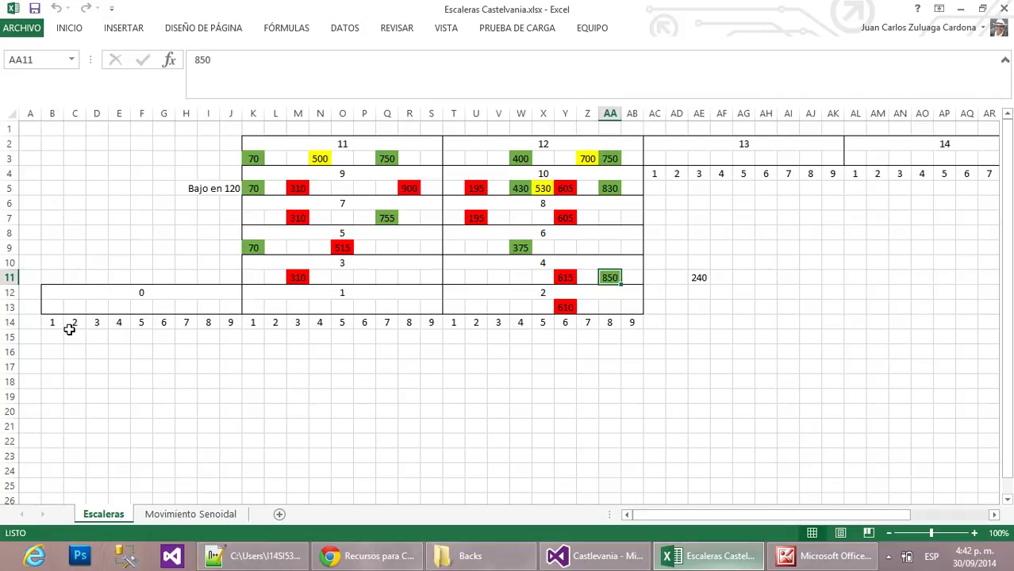
Retrace the stair route from block 1 in K12 through Y13 in block 2 to AA11 in block 4.
key("Down")
key("Left")
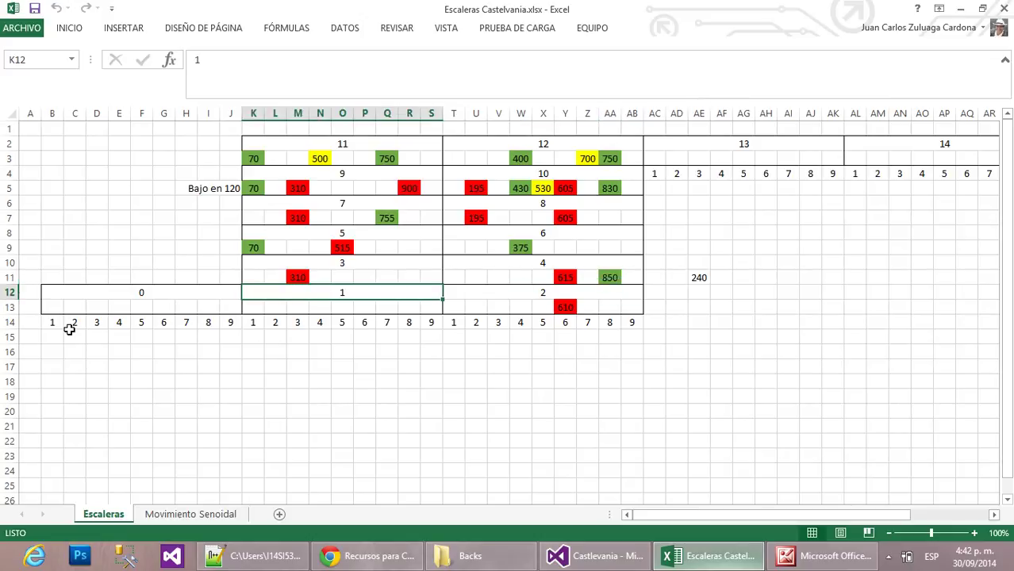
key("Down")
key("Right")
key("Right")
key("Right")
key("Right")
key("Right")
key("Right")
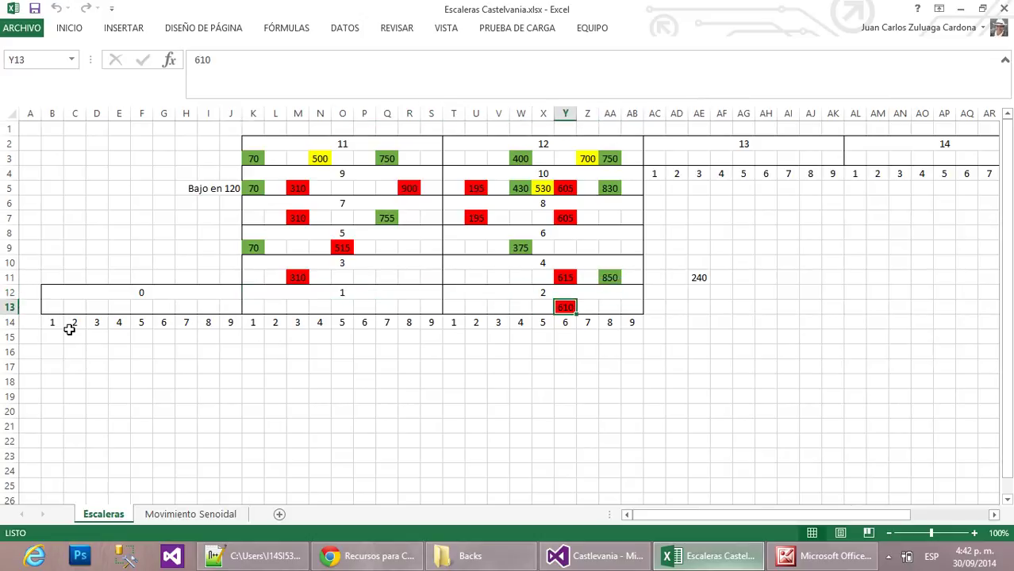
key("Up")
key("Up")
key("Right")
key("Right")
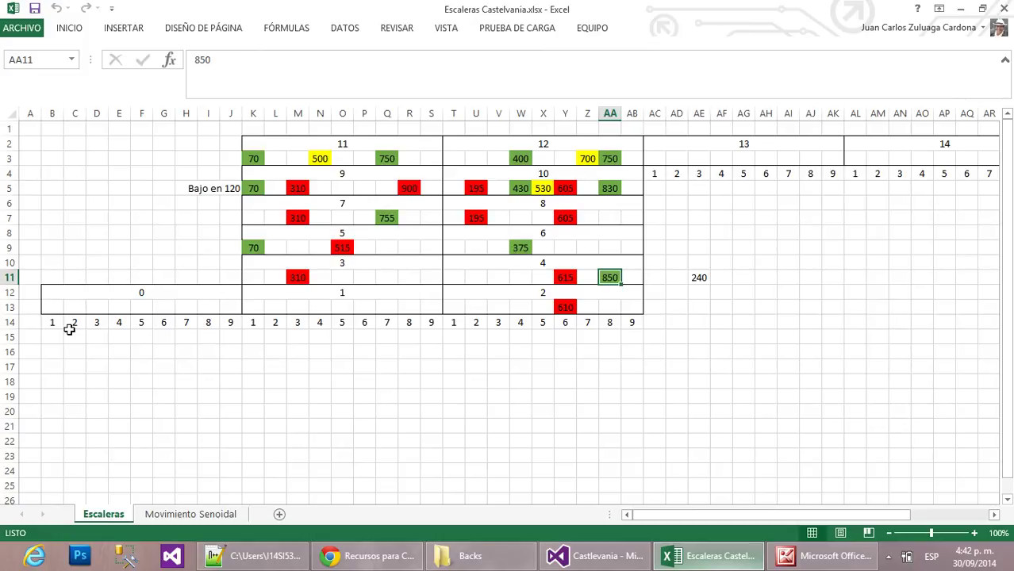
Move along row 11 from the green stair position 850 in block 4 toward block 3.
key("Down")
key("Up")
key("Left")
key("Left")
key("Left")
key("Left")
key("Left")
key("Left")
key("Left")
key("Left")
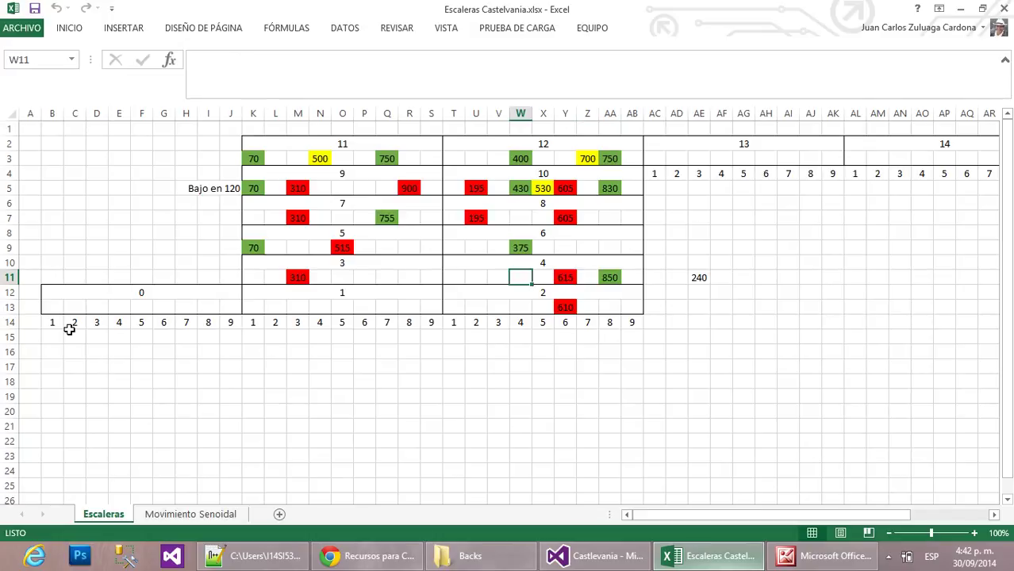
key("Left")
key("Left")
key("Left")
key("Left")
key("Left")
key("Left")
Return along row 11 into block 4, pass through block 2 and select the red stair position 615 in Y11.
key("Right")
key("Right")
key("Right")
key("Right")
key("Right")
key("Right")
key("Right")
key("Right")
key("Right")
key("Right")
key("Right")
key("Right")
key("Right")
key("Right")
key("Down")
key("Down")
key("Left")
key("Left")
key("Up")
key("Up")
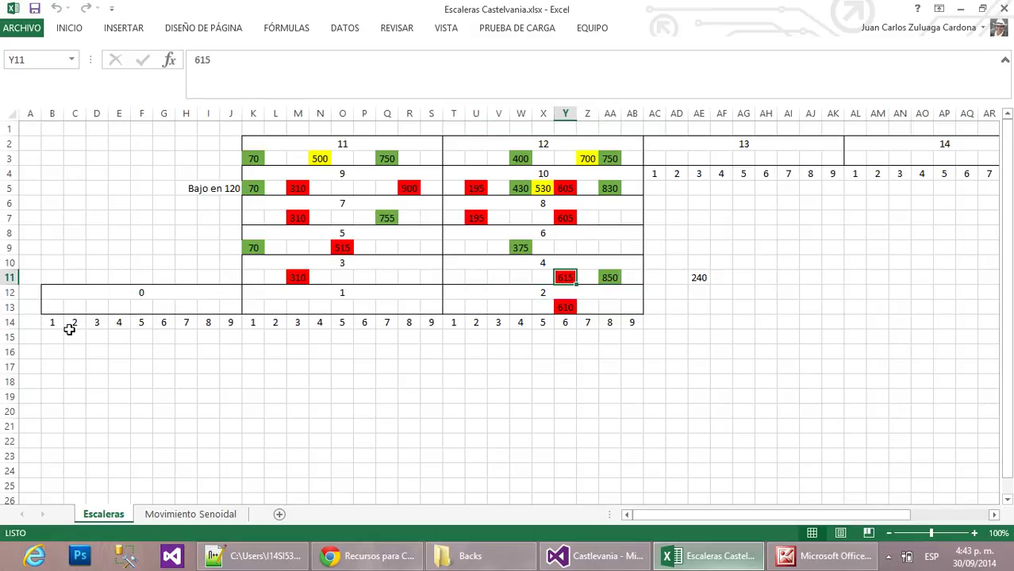
Go up from block 4 to block 6 and select the green stair position 375 in W9.
key("Up")
key("Up")
key("Left")
key("Left")
key("Left")
key("Right")
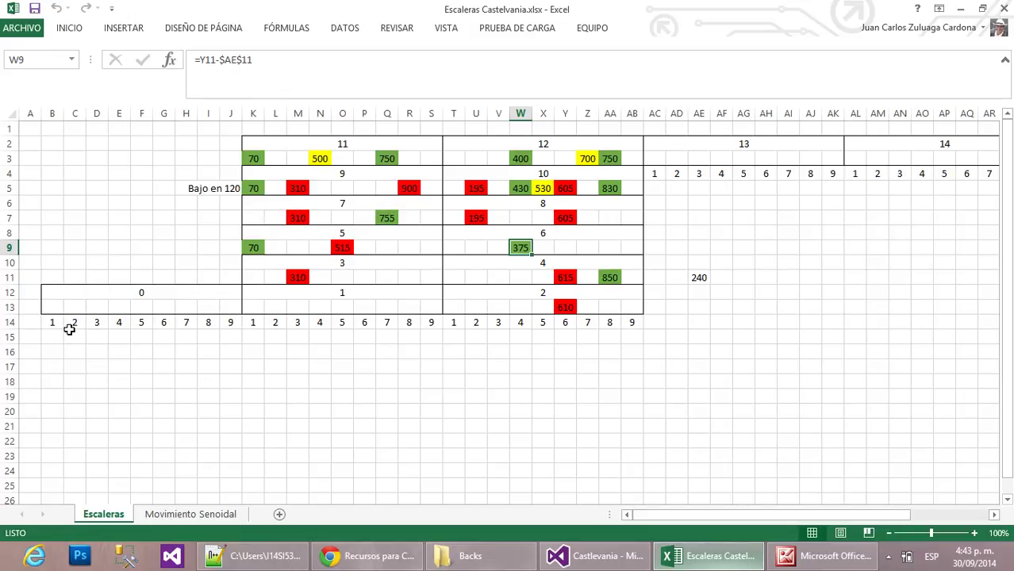
Go back down from block 6 to row 11 and cross from block 4 to S11 in block 3.
key("Down")
key("Down")
key("Down")
key("Up")
key("Left")
key("Left")
key("Left")
key("Left")
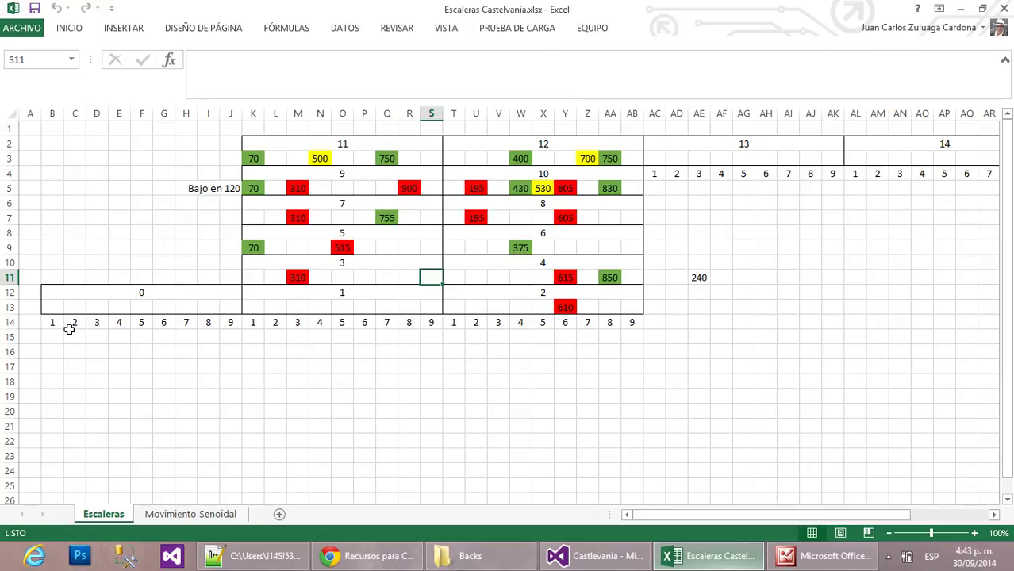
Retrace the border between blocks 4 and 3, and continue along row 11 to the red stair position 310 in M11.
key("Right")
key("Right")
key("Left")
key("Left")
key("Left")
key("Left")
key("Left")
key("Left")
key("Left")
key("Left")
key("Left")
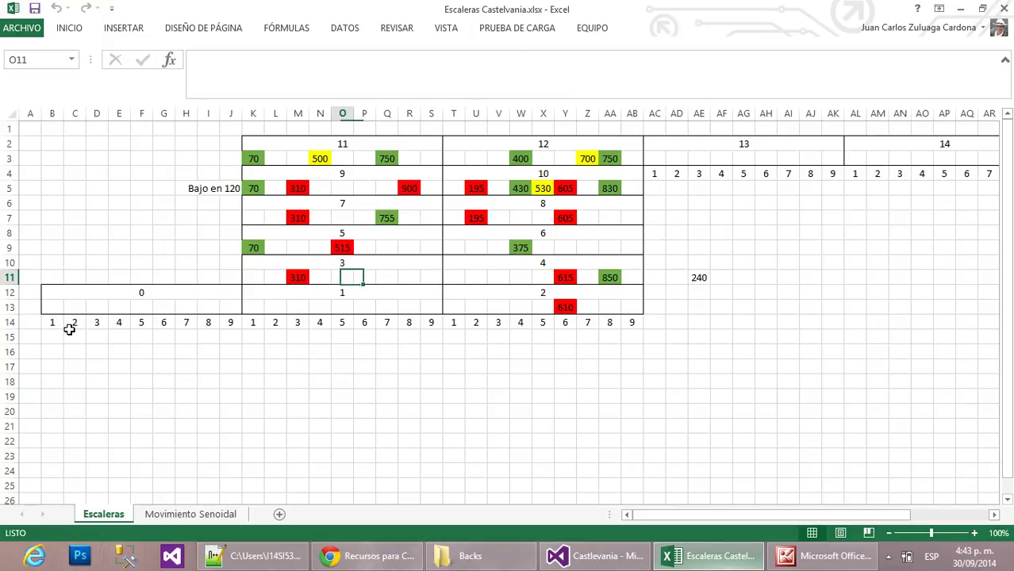
key("Right")
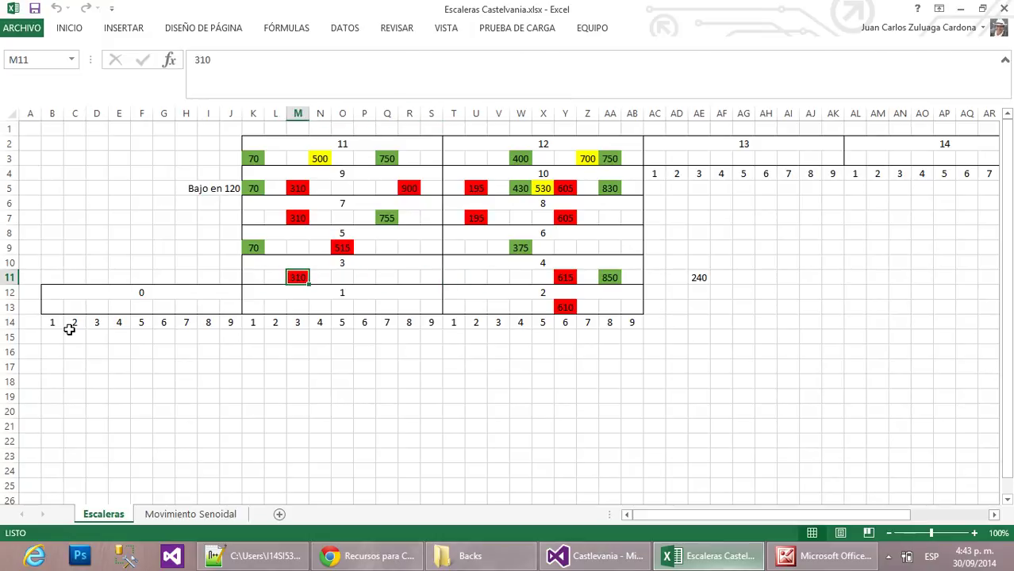
Go up from block 3 through K11 to the green stair position 70 in K9 of block 5.
key("Left")
key("Left")
key("Left")
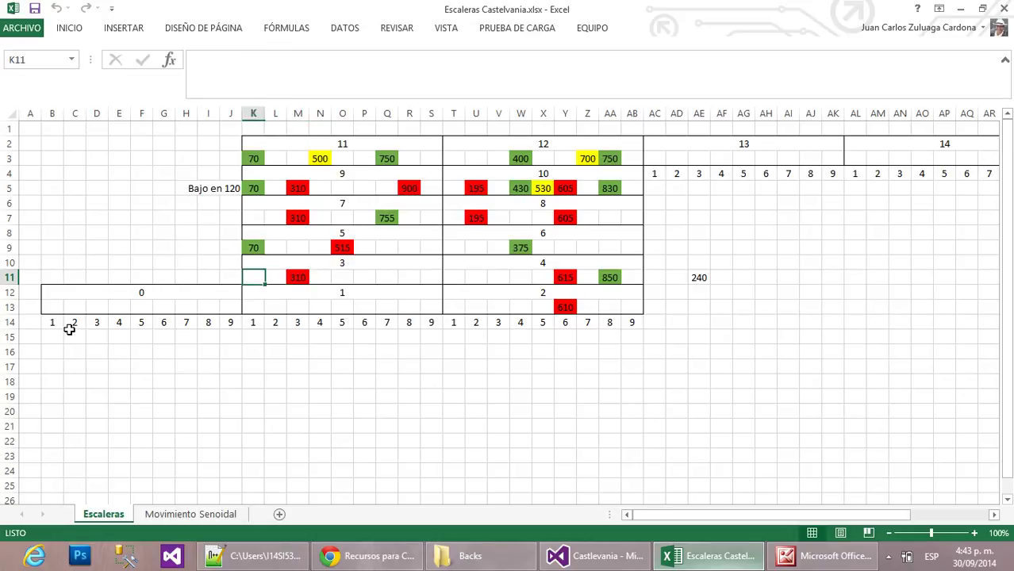
key("Up")
key("Up")
key("Right")
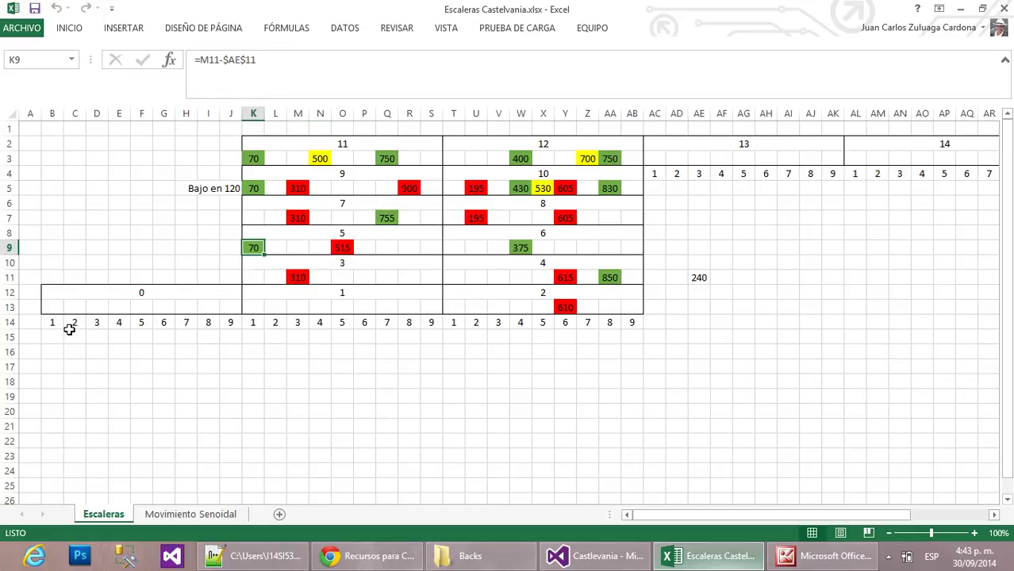
Move along row 9 of block 5 to the red stair position 515 in O9.
key("Right")
key("Right")
key("Right")
key("Right")
key("Right")
key("Left")
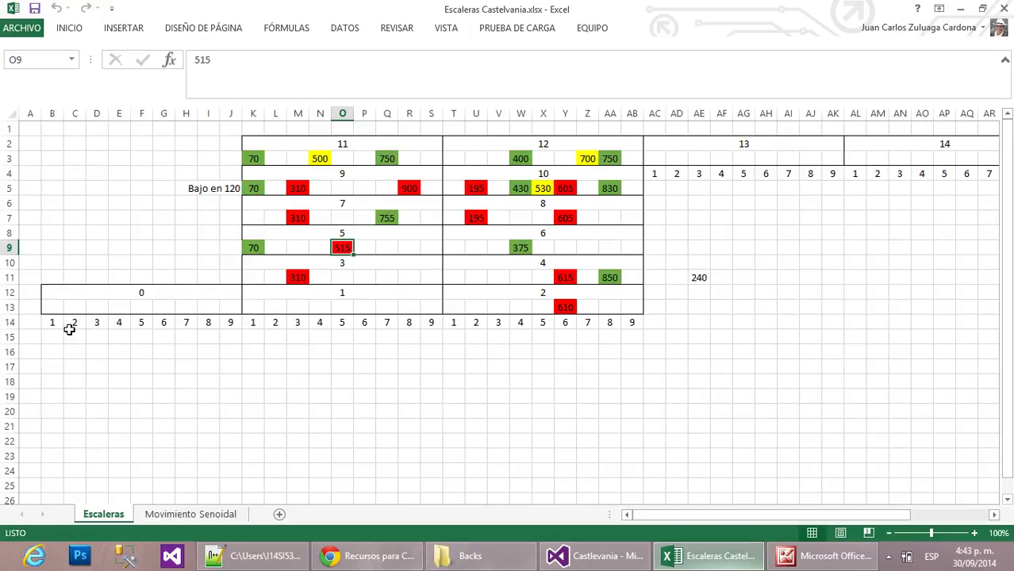
Continue along row 9 to S9 at the end of block 5, checking block 7 above it.
key("Right")
key("Right")
key("Right")
key("Right")
key("Right")
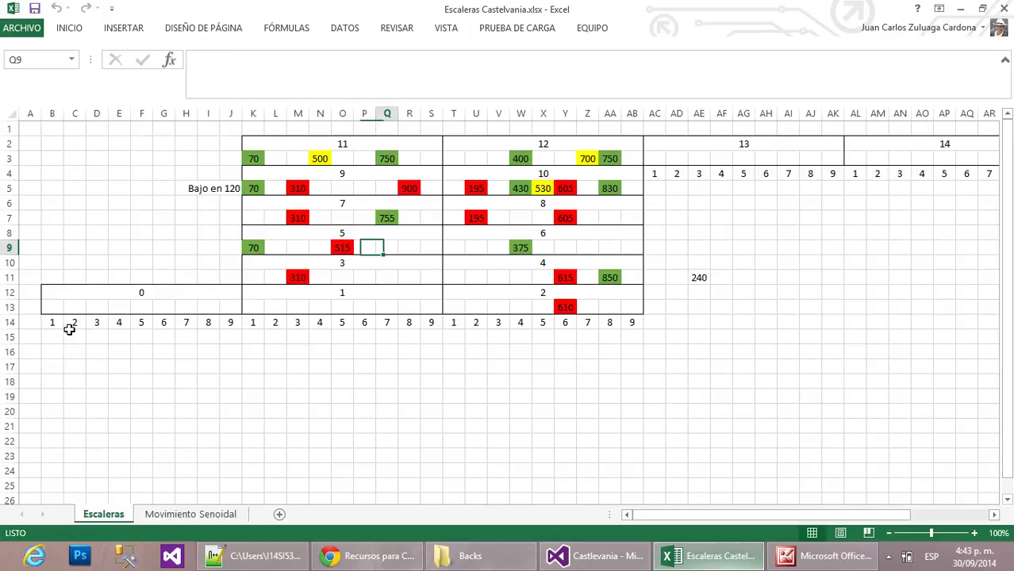
key("Left")
key("Up")
key("Up")
key("Down")
key("Down")
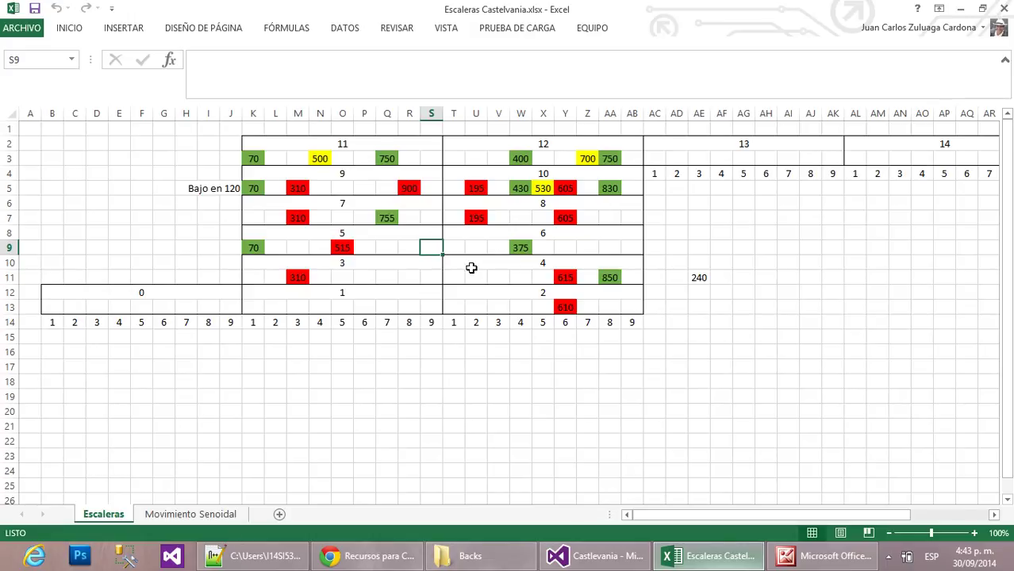
Check block 7 above S9 again and go back along row 9 to the green stair position 70 in K9.
key("Up")
key("Up")
key("Down")
key("Down")
key("Left")
key("Left")
key("Left")
key("Left")
key("Left")
key("Left")
key("Left")
key("Left")
key("Left")
key("Right")
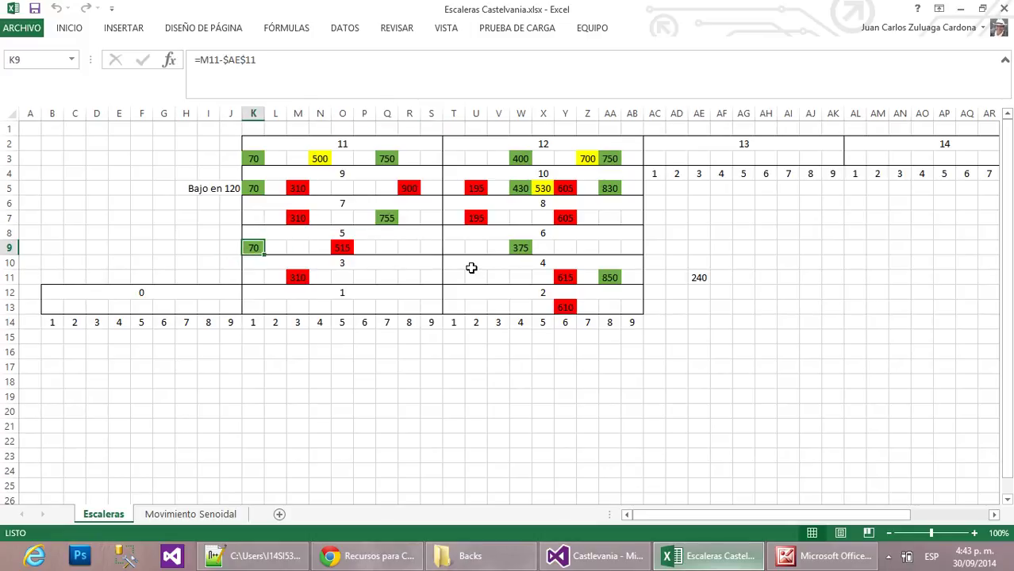
Go down from K9 through block 3 to row 13 and cross from block 1 to J13 in block 0.
key("Down")
key("Down")
key("Down")
key("Down")
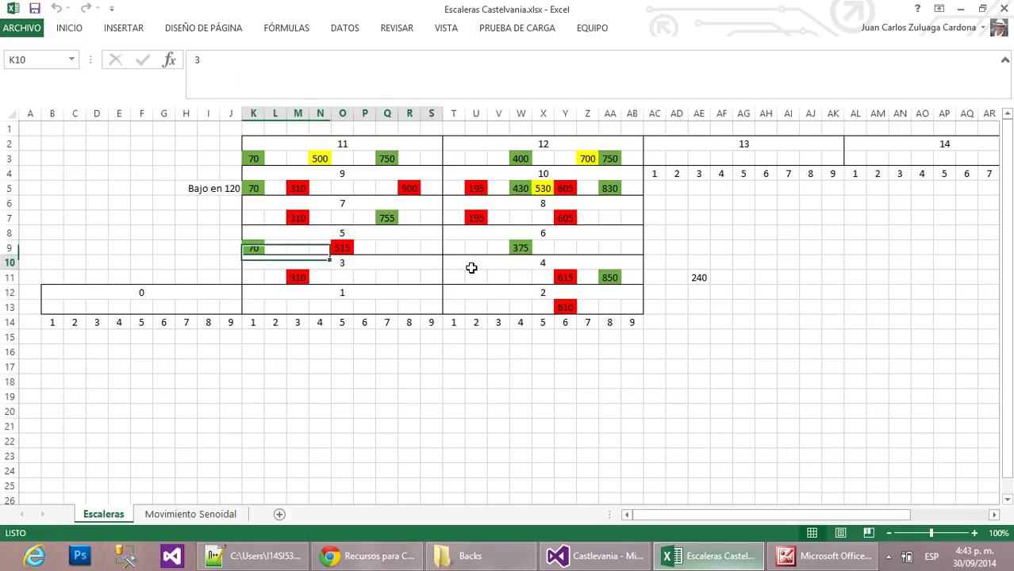
key("Right")
key("Right")
key("Left")
key("Left")
key("Left")
key("Right")
key("Left")
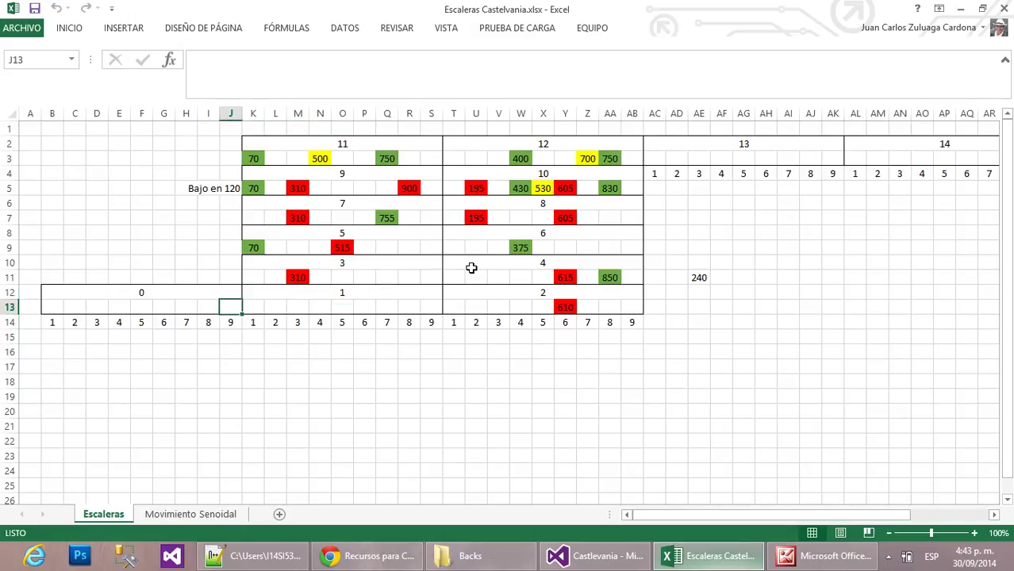
Move along row 13 across block 1 to its last position, S13.
key("Right")
key("Right")
key("Right")
key("Right")
key("Right")
key("Right")
key("Right")
key("Right")
key("Right")
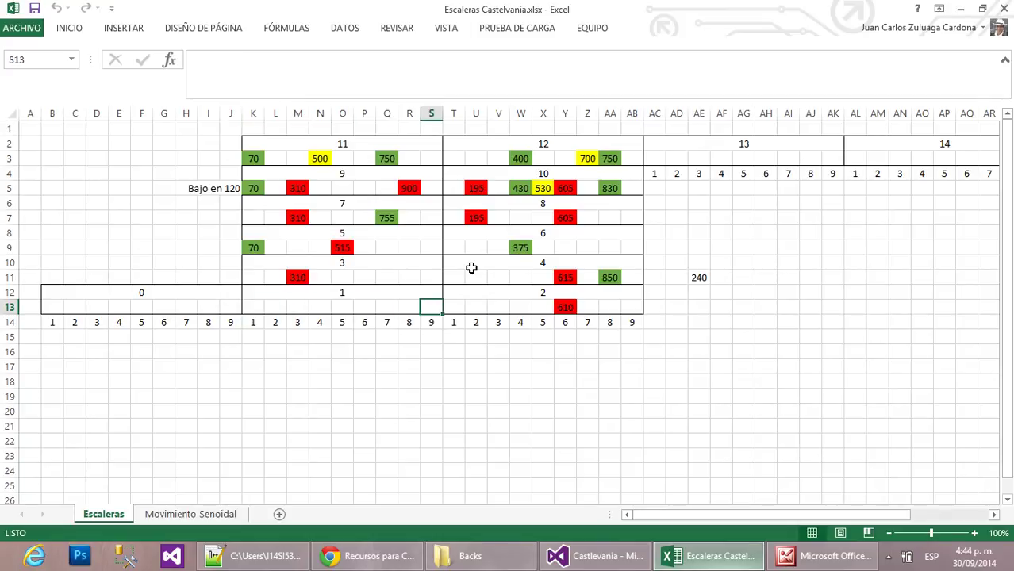
Cross from block 1 into block 2 and move along row 13 to its last position, AB13.
key("Right")
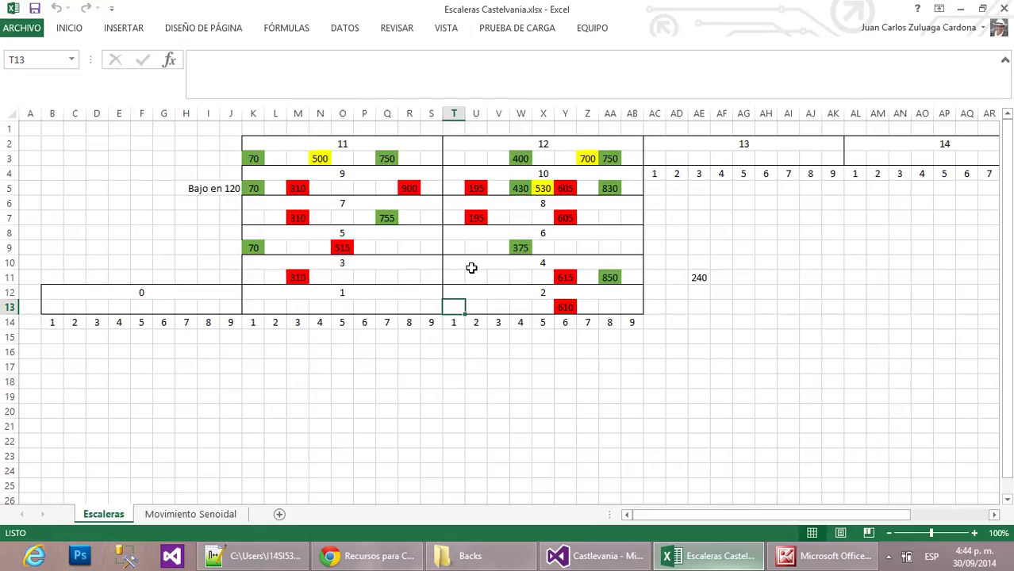
key("Right")
key("Right")
key("Right")
key("Right")
key("Right")
key("Right")
key("Right")
key("Right")
key("Right")
key("Right")
key("Left")
key("Left")
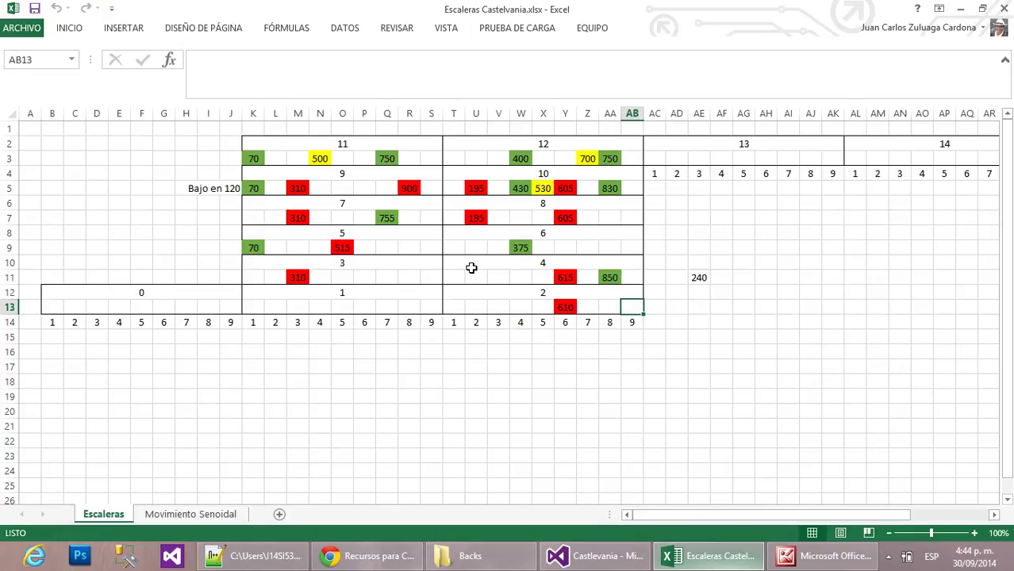
Go up from block 2 to block 4 and move back along row 11 to V11.
key("Up")
key("Up")
key("Up")
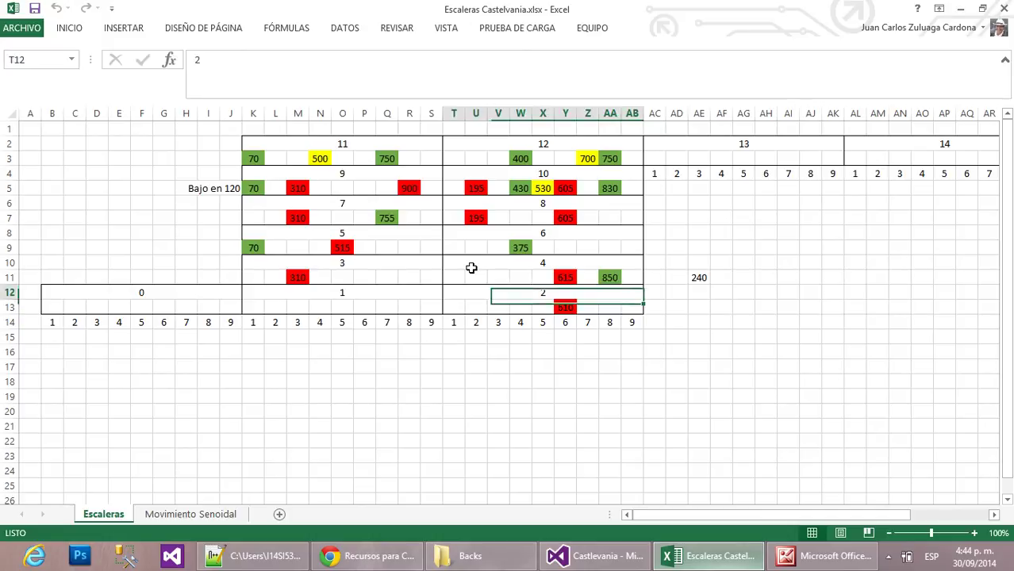
key("Down")
key("Left")
key("Left")
key("Left")
key("Left")
key("Left")
key("Left")
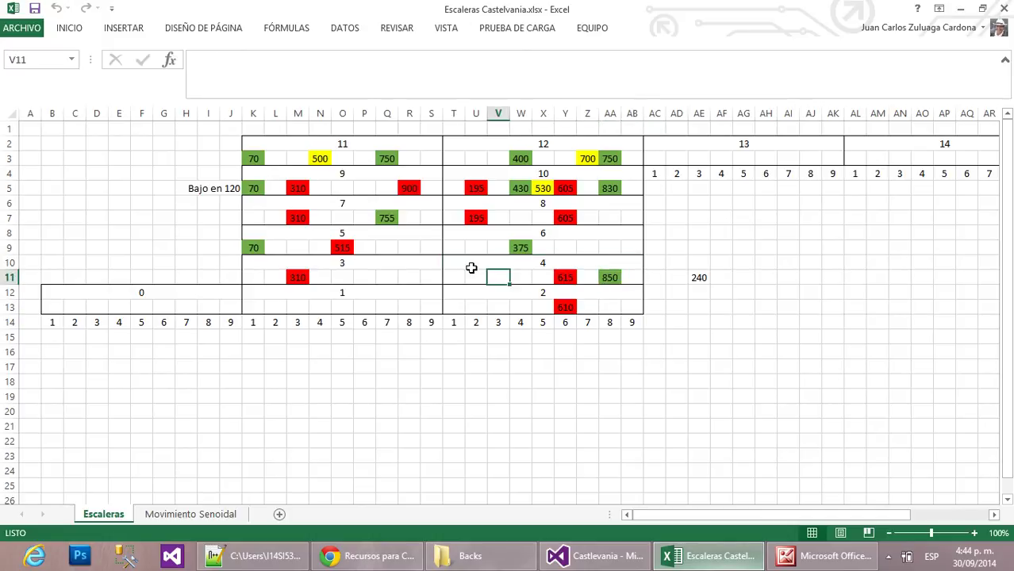
Cross from block 4 into block 3 along row 11 and select the red stair position 310 in M11.
key("Left")
key("Left")
key("Left")
key("Left")
key("Left")
key("Right")
key("Right")
key("Right")
key("Left")
key("Left")
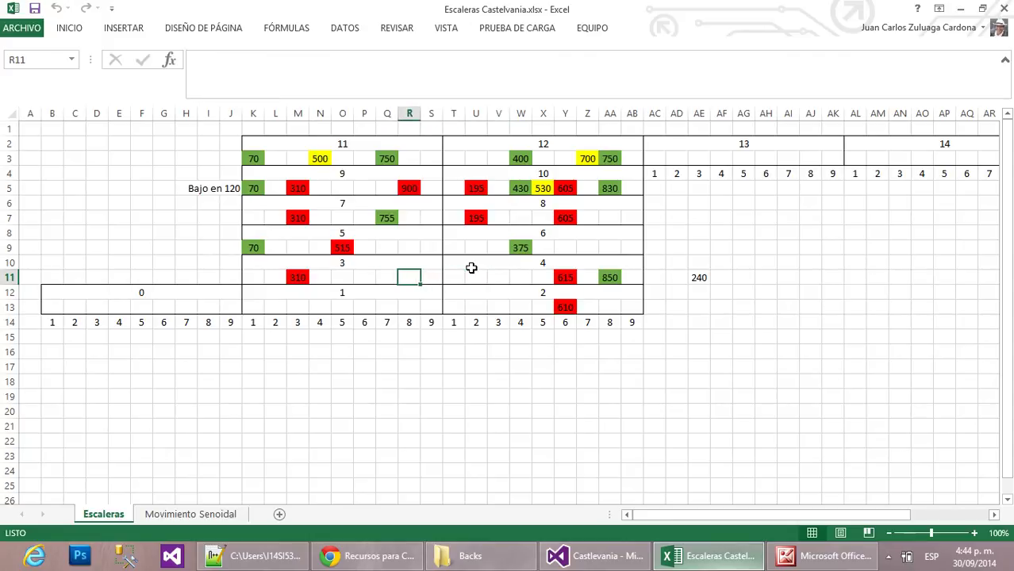
key("Left")
key("Left")
key("Left")
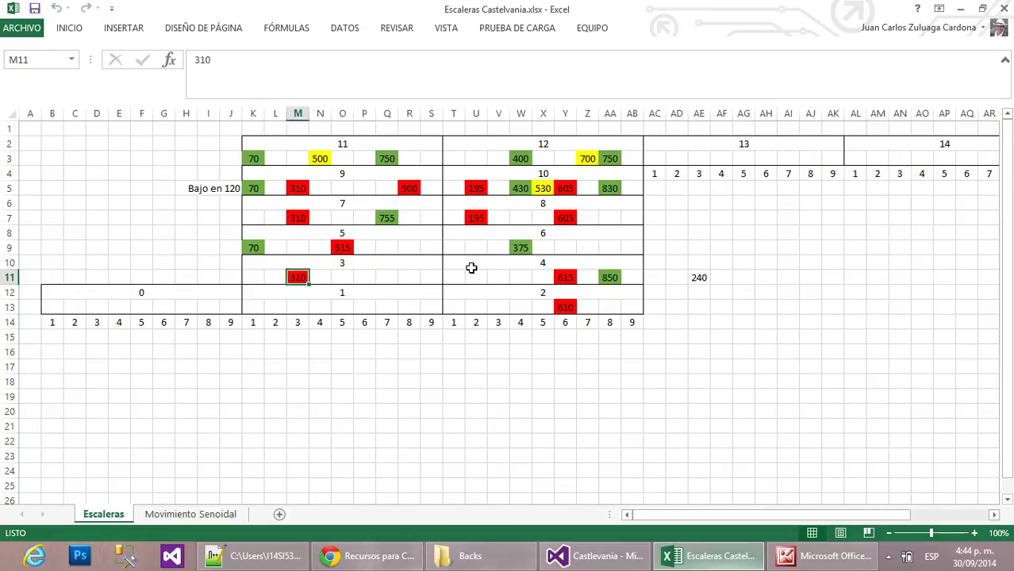
Go up from block 3 to K9 in block 5 and move along row 9 toward the red stair position in O9.
key("Up")
key("Up")
key("Left")
key("Left")
key("Right")
key("Right")
key("Right")
key("Right")
key("Right")
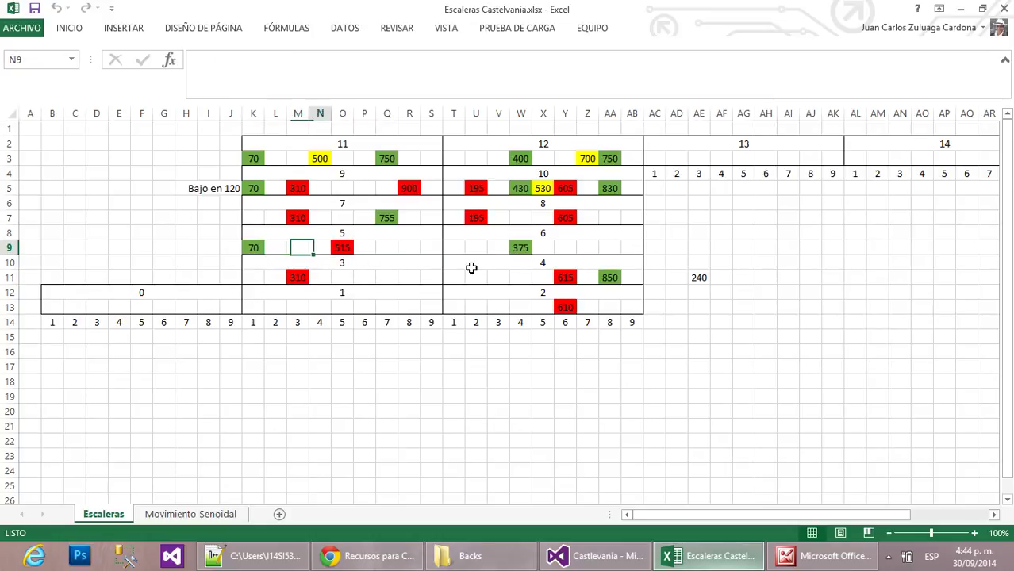
Go up from block 5 to block 7 and select the green stair position 755 in Q7.
key("Left")
key("Up")
key("Up")
key("Right")
key("Down")
key("Left")
key("Left")
key("Left")
key("Right")
key("Right")
key("Right")
key("Left")
key("Left")
key("Left")
key("Left")
key("Left")
key("Left")
key("Left")
key("Left")
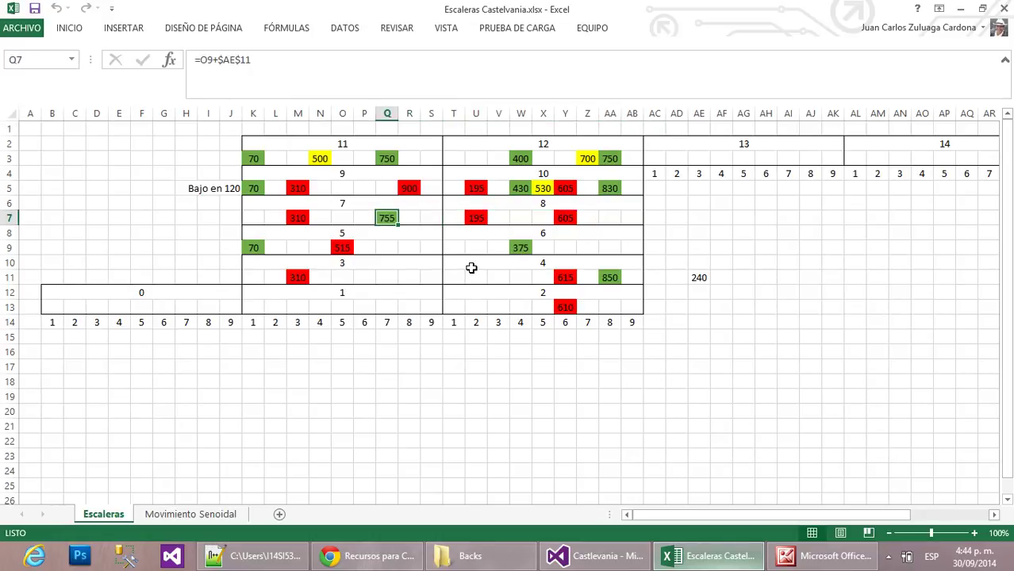
Go up from block 7 to K5 in block 9 and move to the red stair position 310 in M5.
key("Right")
key("Up")
key("Up")
key("Left")
key("Left")
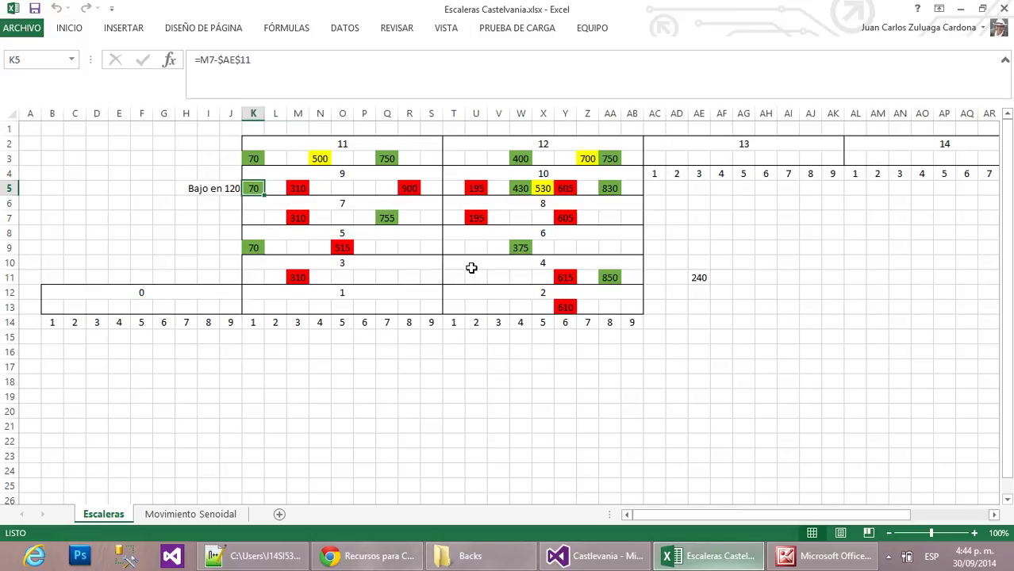
key("Right")
key("Right")
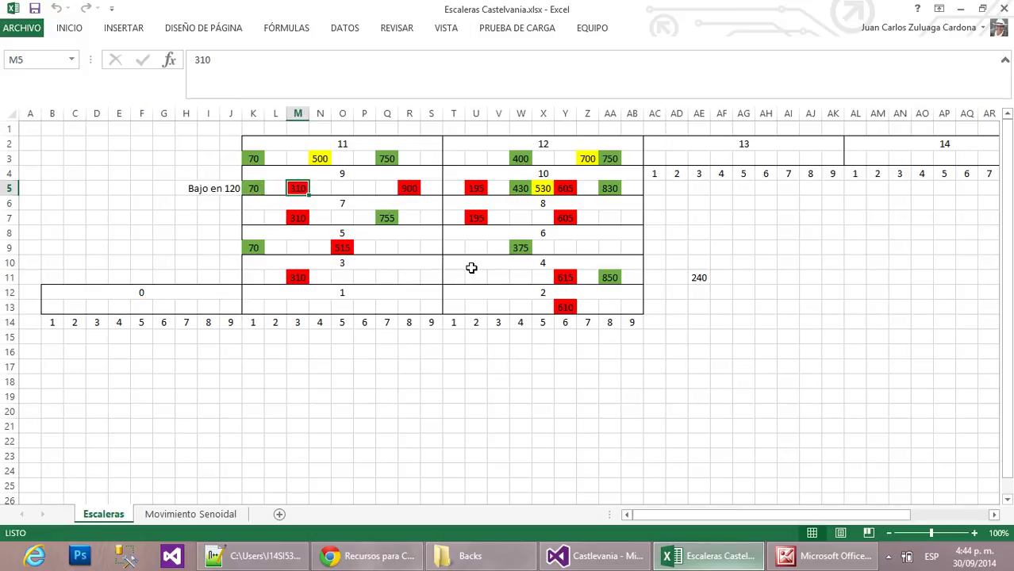
Go up from block 9 to block 11 and select the yellow position 500 in N3.
key("Up")
key("Up")
key("Up")
key("Left")
key("Down")
key("Right")
key("Right")
key("Right")
key("Right")
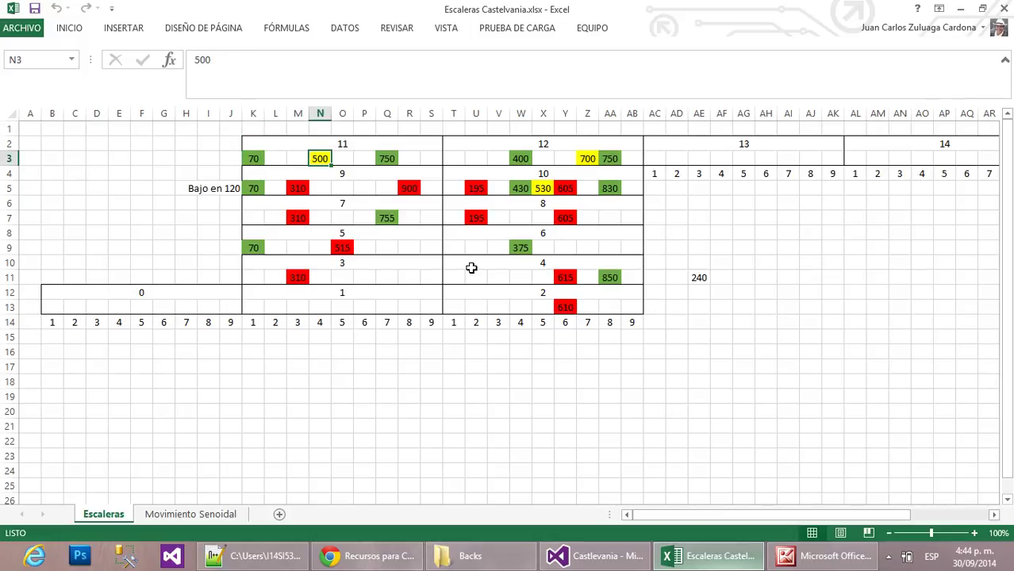
key("Right")
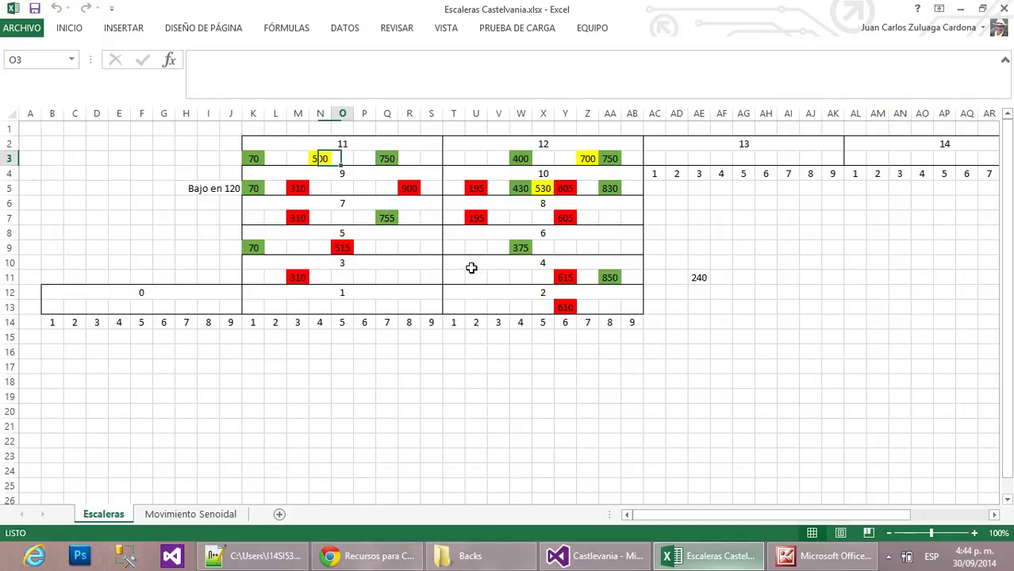
key("Left")
key("Up")
key("Down")
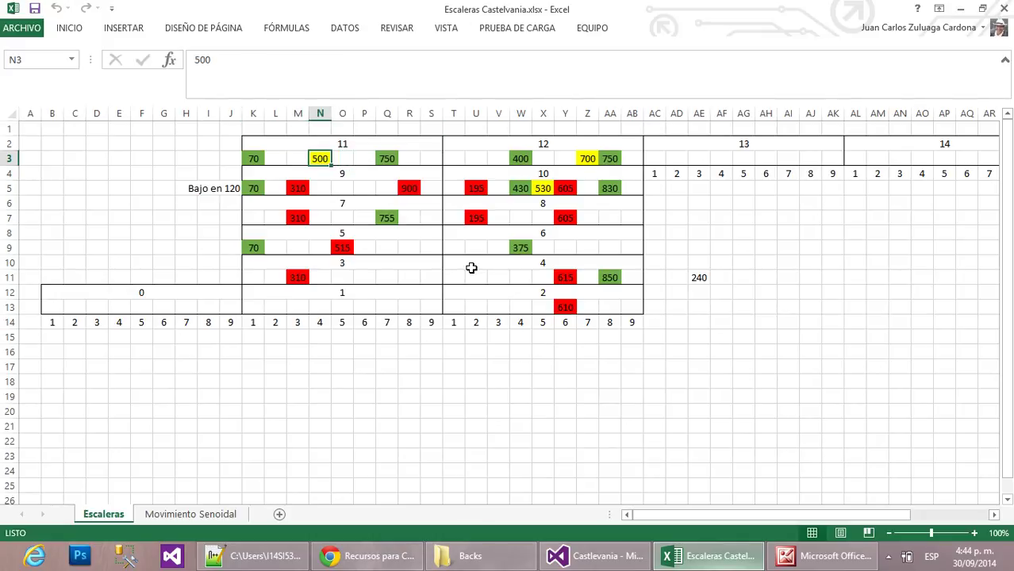
Move back along row 3 in block 11, go down to block 9 and follow row 5 past Q5.
key("Left")
key("Left")
key("Left")
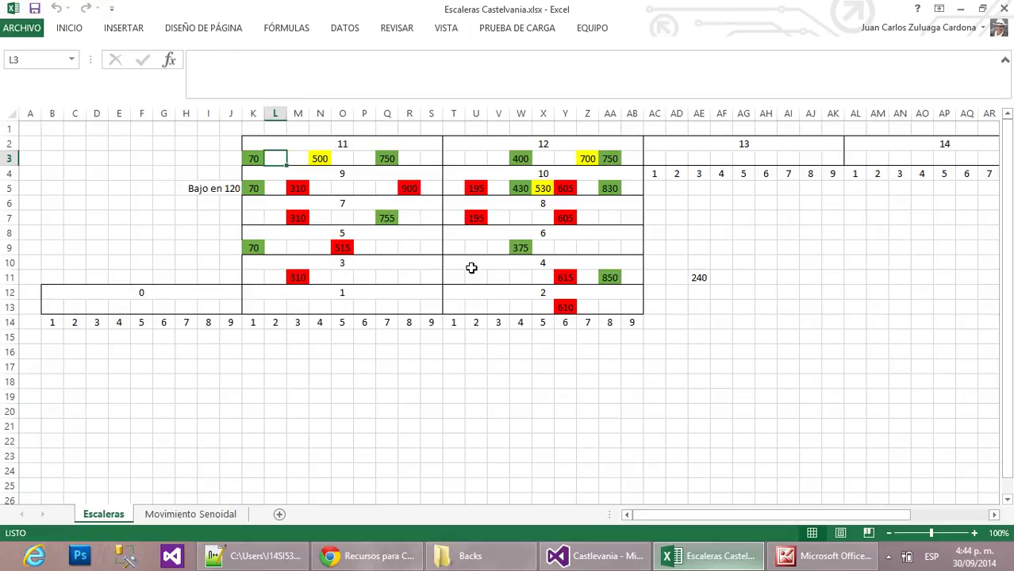
key("Down")
key("Down")
key("Right")
key("Right")
key("Right")
key("Right")
key("Right")
key("Right")
key("Right")
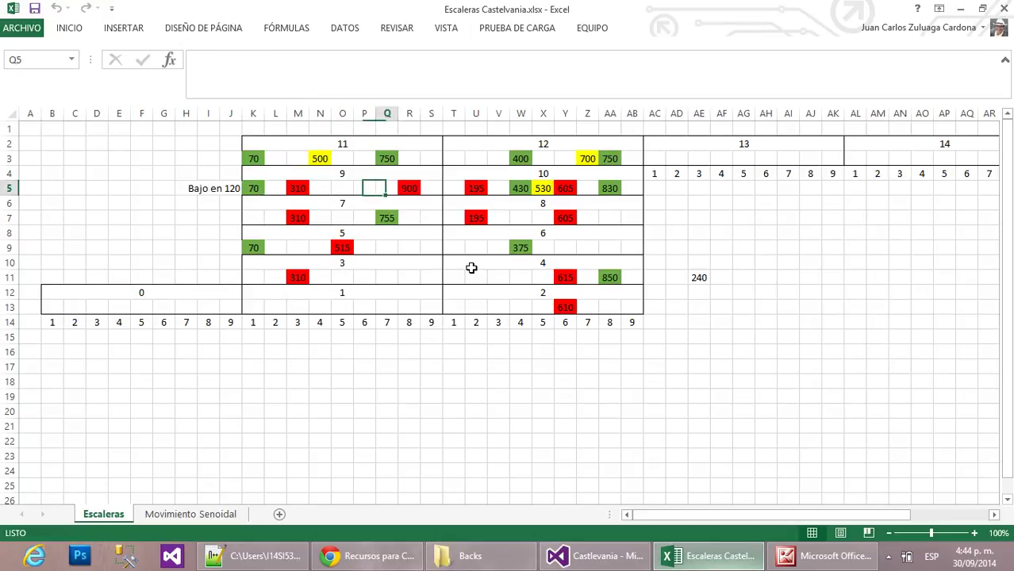
Go up to block 11 and cross along row 3 to the green stair position 400 in W3 of block 12.
key("Up")
key("Up")
key("Left")
key("Right")
key("Right")
key("Right")
key("Right")
key("Right")
key("Right")
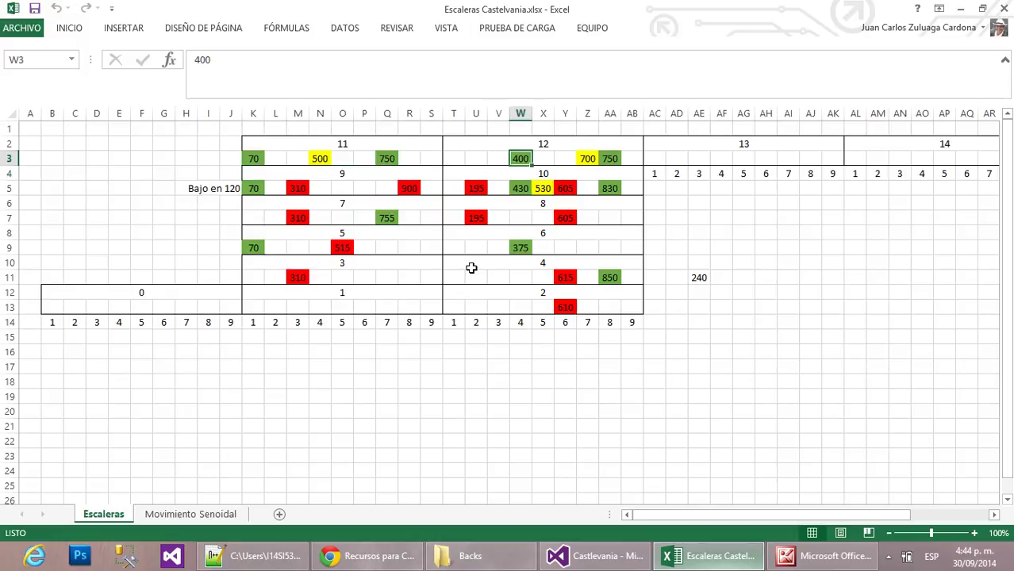
Go down from block 12 to block 10 and select the green stair position 430 in W5.
key("Down")
key("Down")
key("Left")
key("Left")
key("Right")
key("Right")
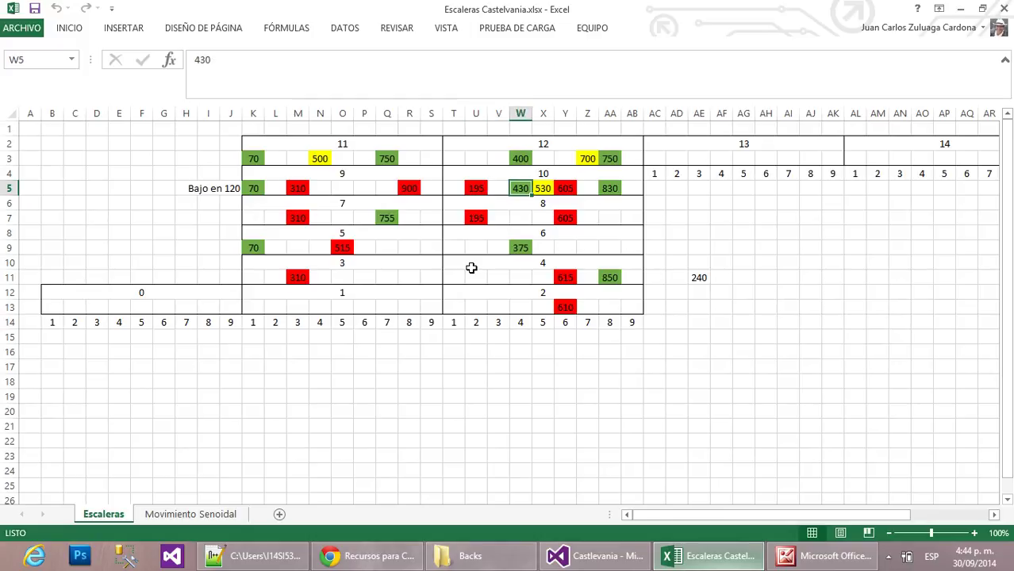
Go down from block 10 into block 8 and back up to the block 10 heading in T4.
key("Down")
key("Down")
key("Down")
key("Left")
key("Up")
key("Right")
key("Right")
key("Right")
key("Right")
key("Up")
key("Up")
key("Up")
key("Up")
key("Down")
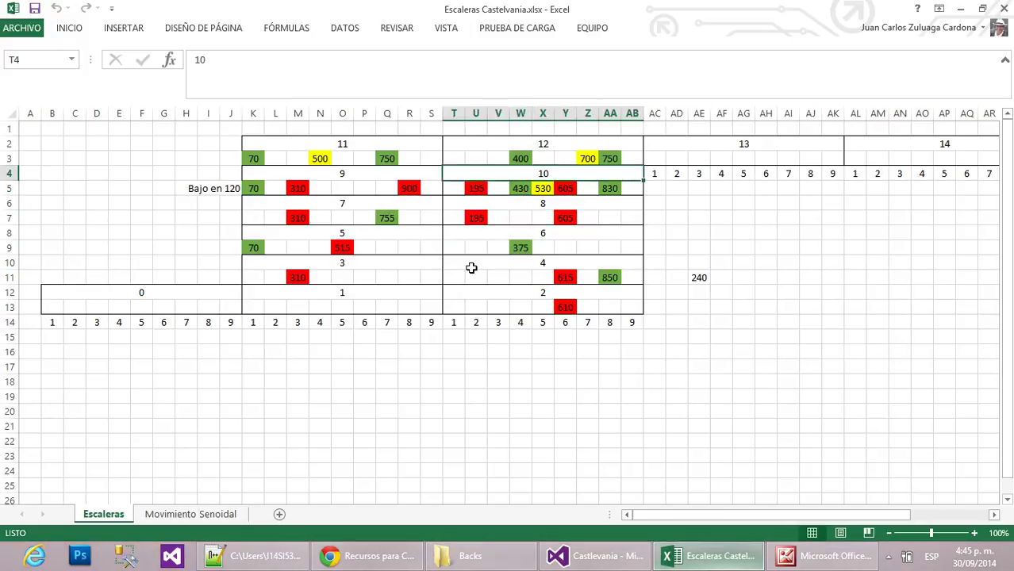
Move through block 10 up to block 12 and select the green stair position 750 in AA3.
key("Down")
key("Right")
key("Right")
key("Left")
key("Right")
key("Up")
key("Up")
key("Down")
key("Right")
key("Right")
key("Right")
key("Right")
key("Right")
key("Right")
key("Right")
key("Left")
key("Right")
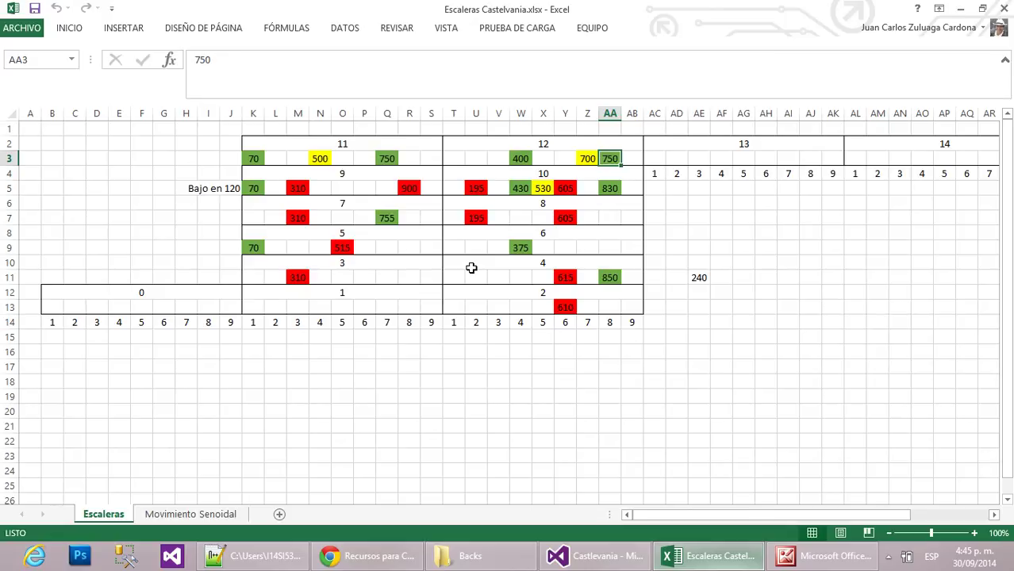
Move along row 3 from block 12 through blocks 13 and 14 into block 15, past AY3.
key("Right")
key("Right")
key("Right")
key("Right")
key("Right")
key("Right")
key("Right")
key("Right")
key("Right")
key("Right")
key("Right")
key("Right")
key("Right")
key("Right")
key("Right")
key("Right")
key("Right")
key("Right")
key("Right")
key("Right")
key("Right")
key("Right")
key("Right")
key("Right")
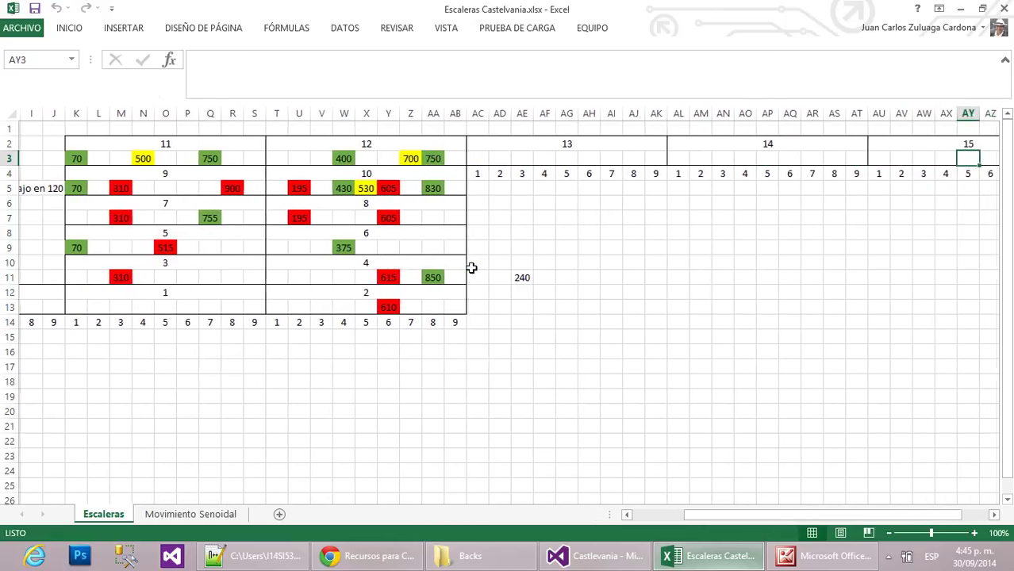
key("Right")
key("Right")
key("Right")
key("Right")
key("Right")
Return along row 3 from block 15 to column A and select A6.
key("Left")
key("Left")
key("Left")
key("Left")
key("Left")
key("Left")
key("Left")
key("Left")
key("Left")
key("Left")
key("Left")
key("Left")
key("Left")
key("Left")
key("Left")
key("Left")
key("Left")
key("Left")
key("Left")
key("Left")
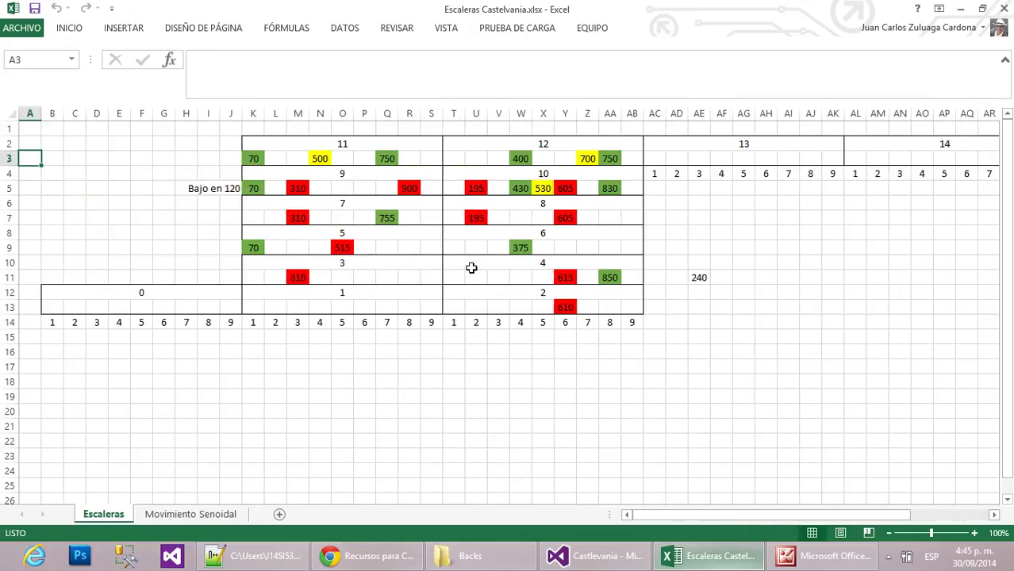
key("Down")
key("Down")
key("Down")
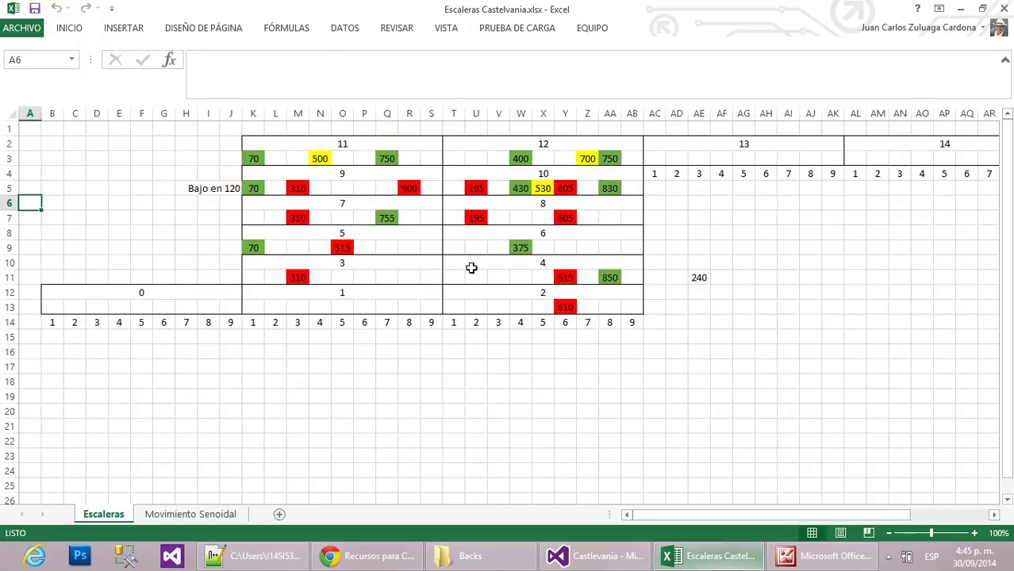
Switch to Visual Studio and open a second, empty instance of Visual Studio 2013.
left_click(592, 560)
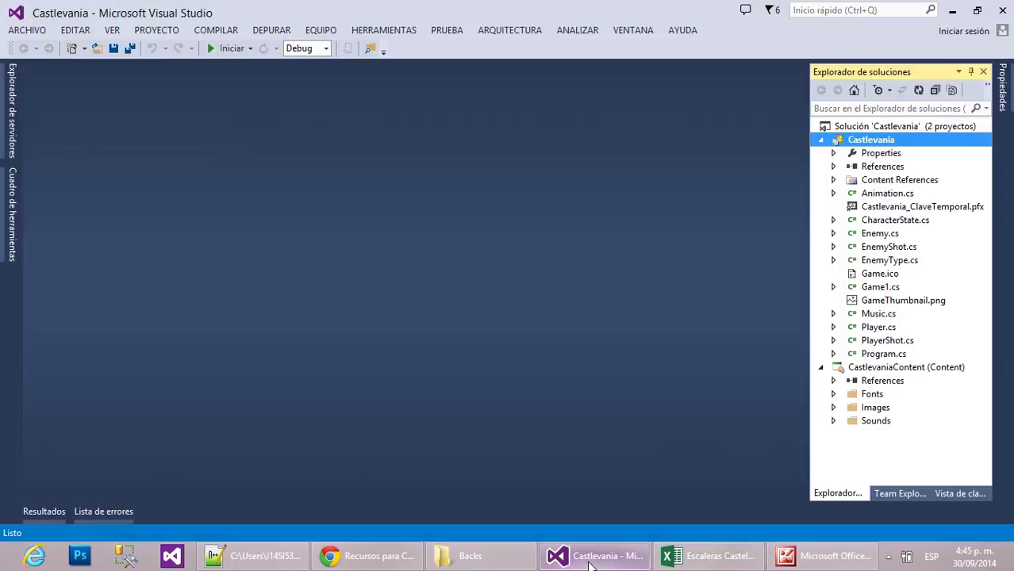
right_click(605, 567)
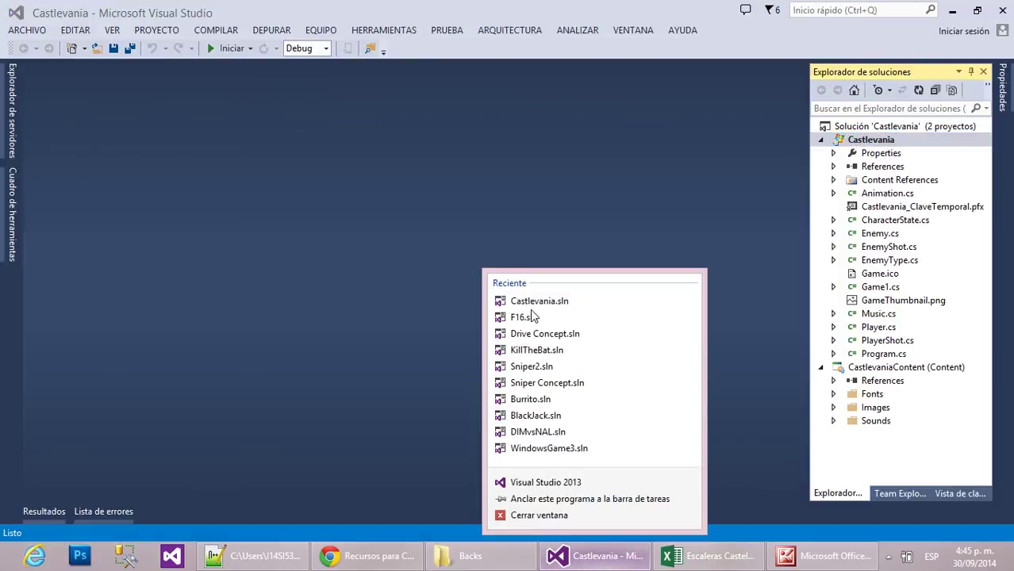
left_click(546, 483)
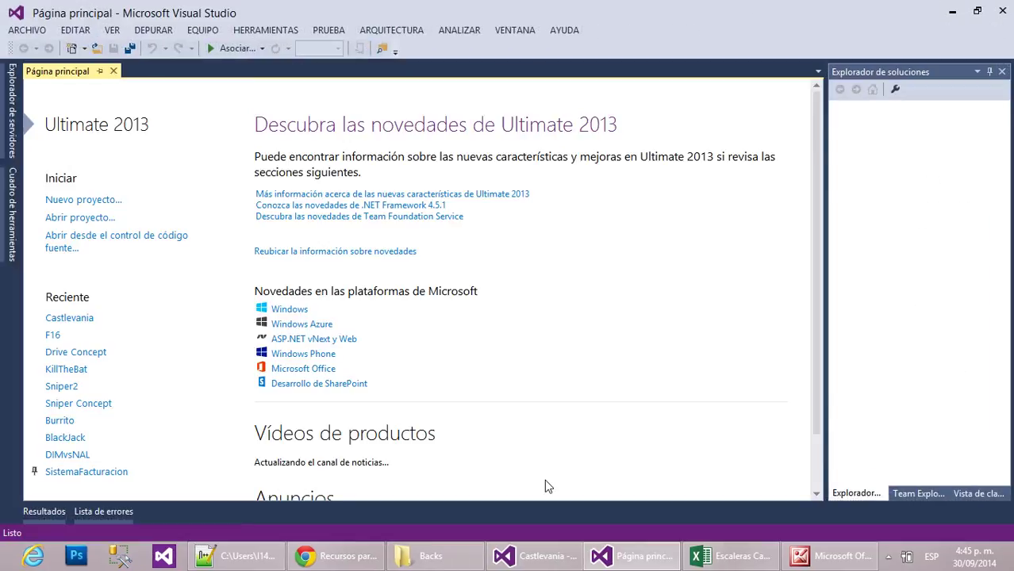
Create an XNA Windows Game (4.0) project named Castelvania, test-run it and close the game window.
left_click(79, 200)
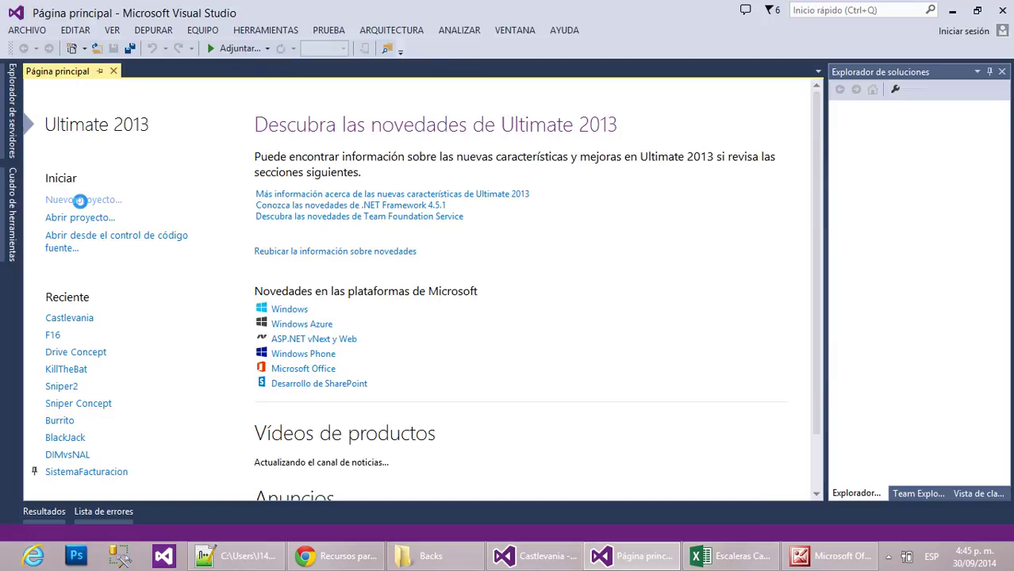
left_click(79, 201)
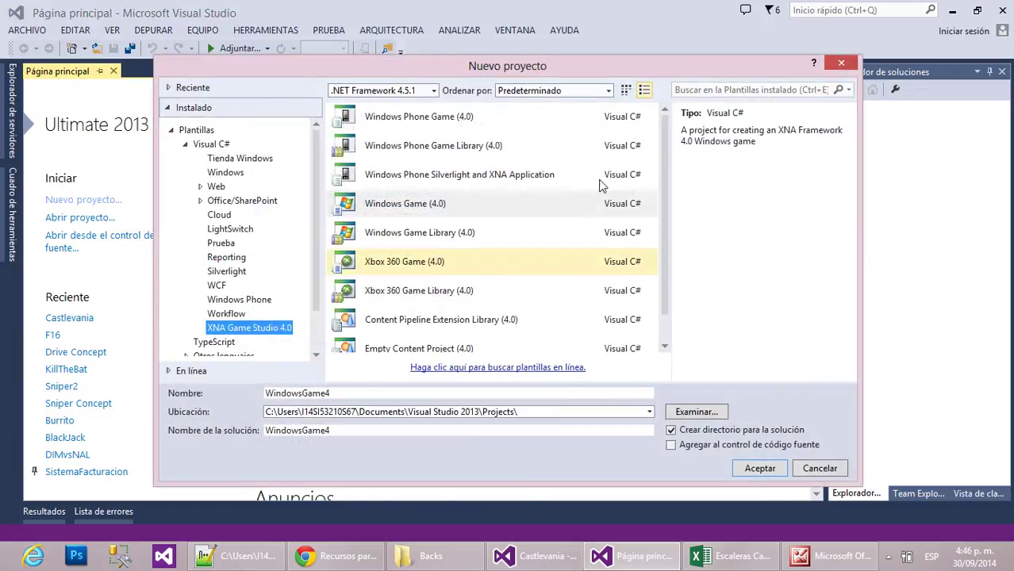
double_click(350, 393)
type("Castelvania")
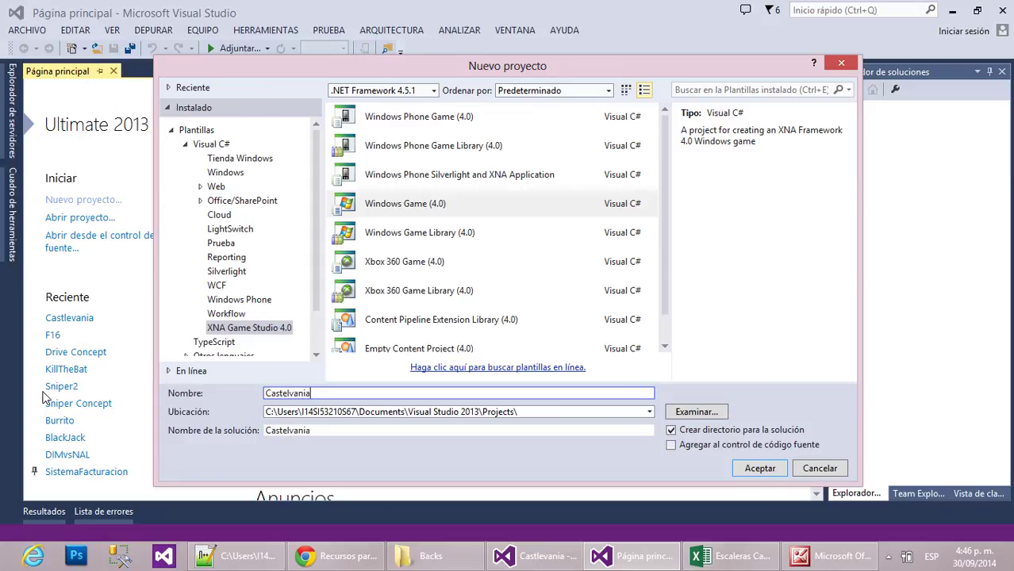
left_click(764, 469)
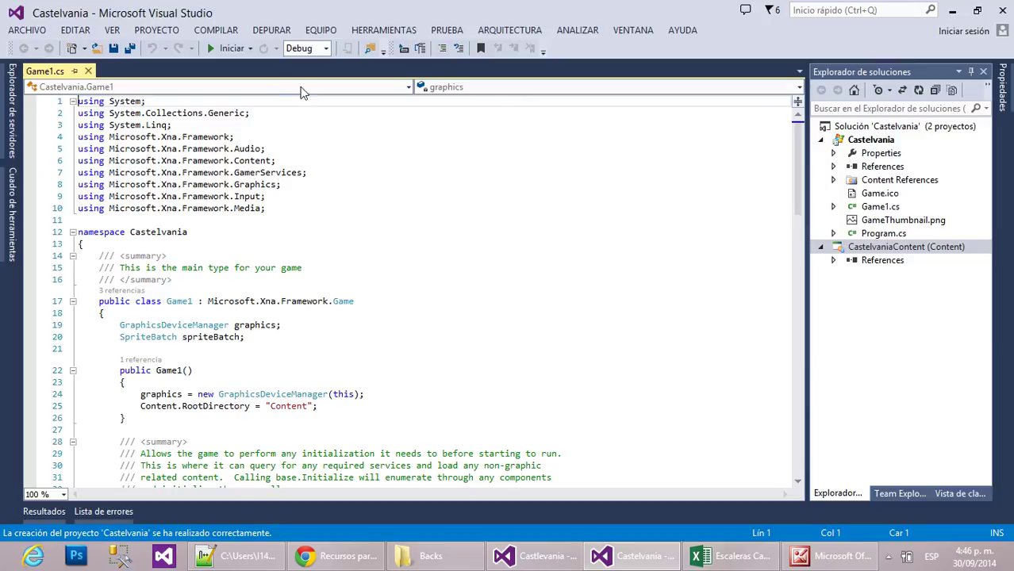
left_click(231, 49)
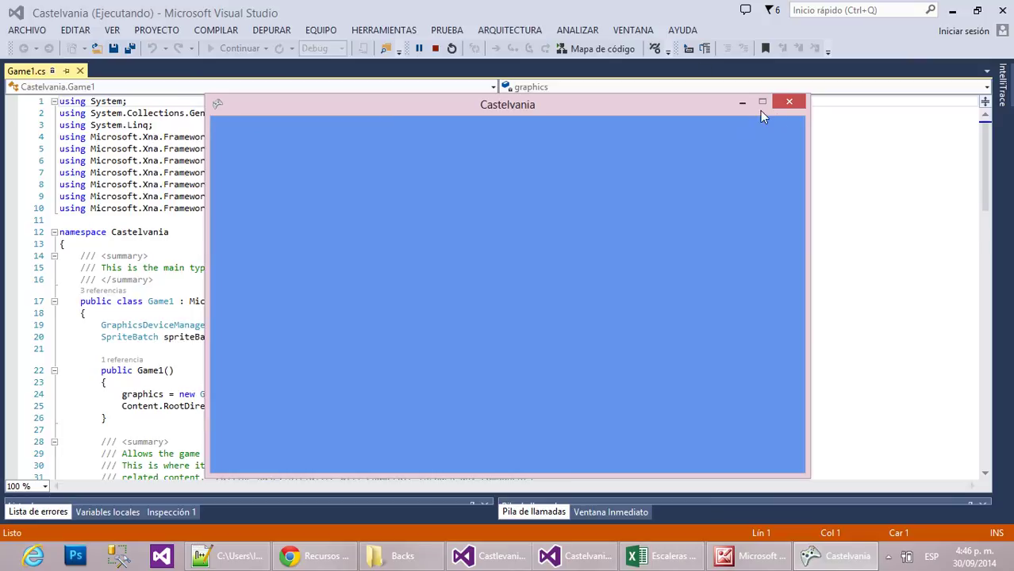
left_click(789, 103)
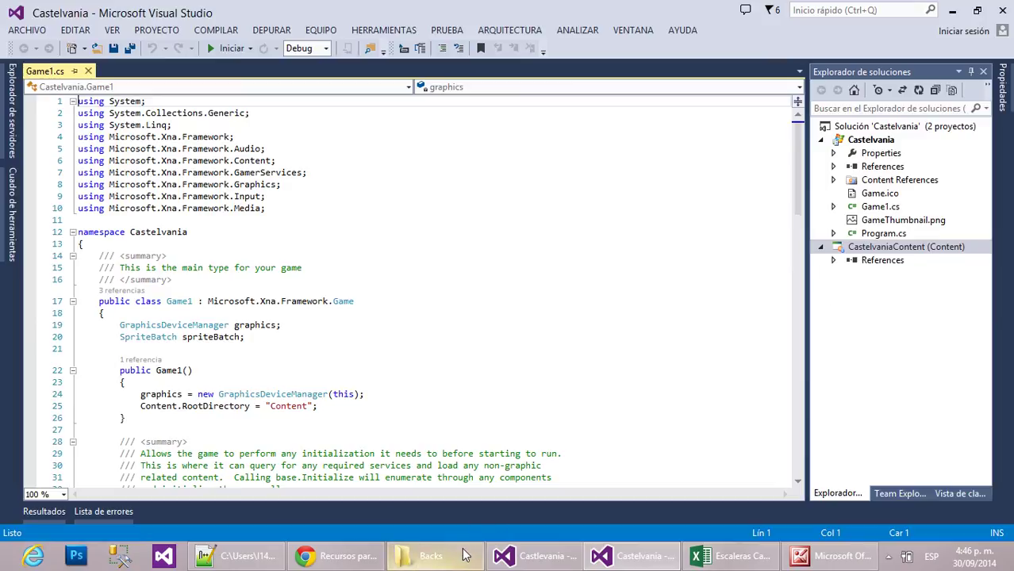
Switch to File Explorer and review the Backs, Enemies and Player subfolders in the original game's Images folder.
left_click(431, 555)
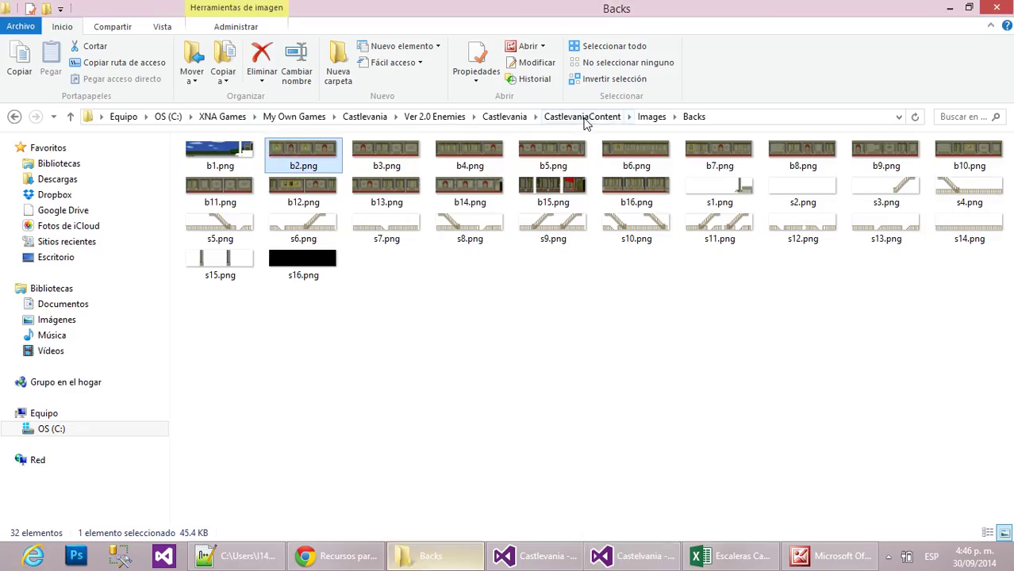
left_click(652, 116)
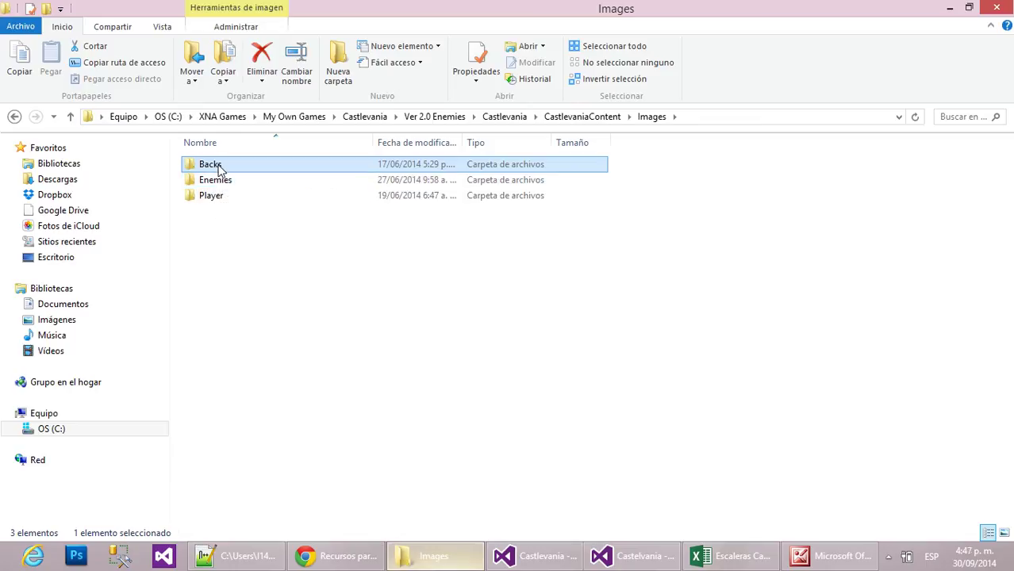
left_click(213, 171)
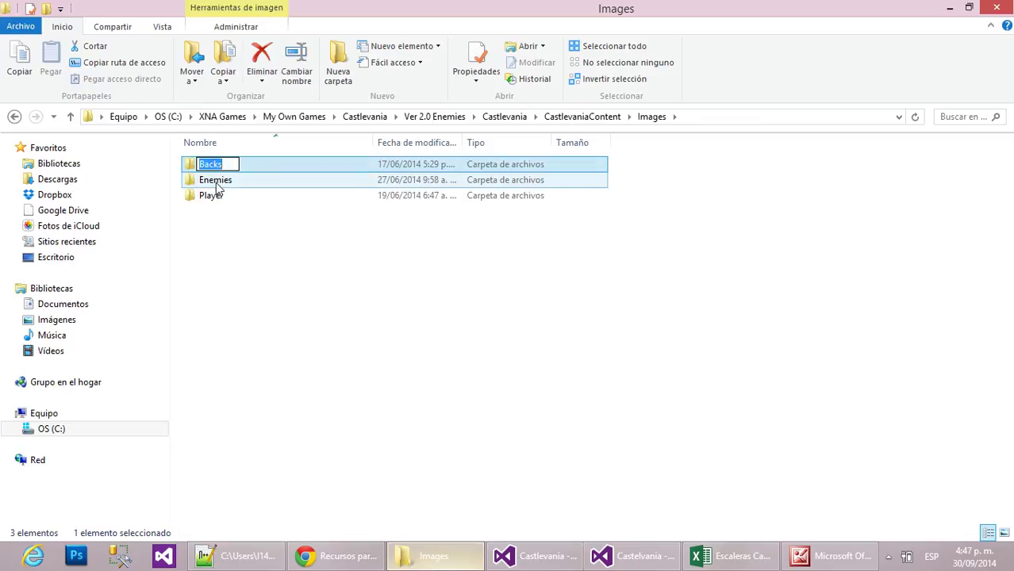
left_click(217, 183)
left_click(208, 198)
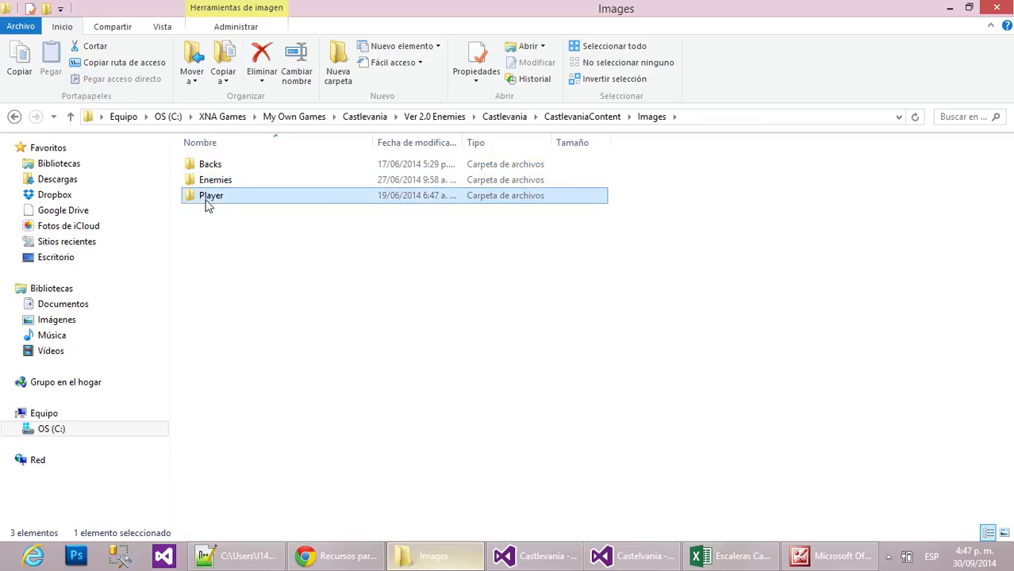
Switch back to the new Castelvania project in Visual Studio and add an Images folder to CastelvaniaContent.
left_click(635, 560)
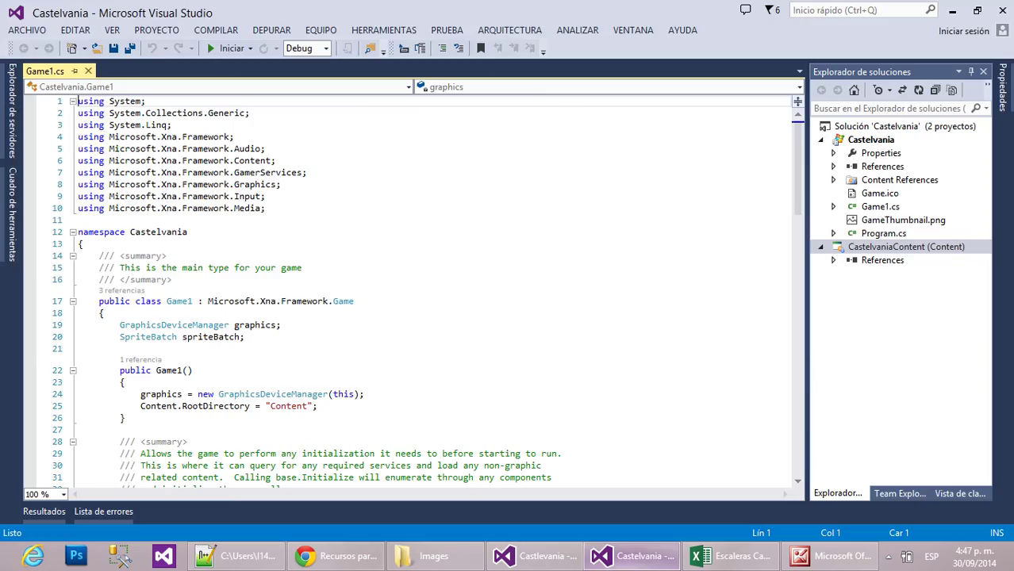
right_click(881, 251)
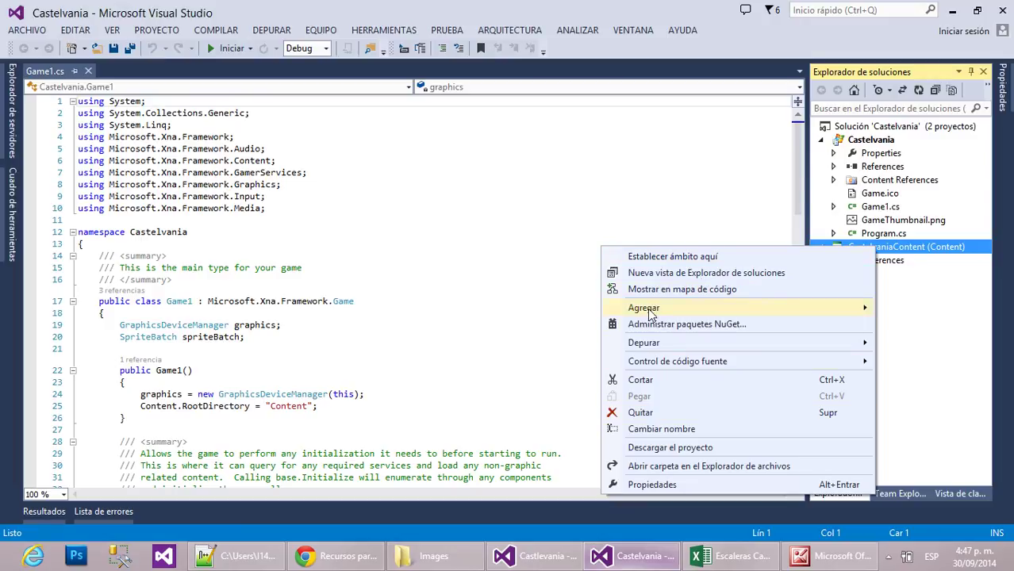
mouse_move(651, 314)
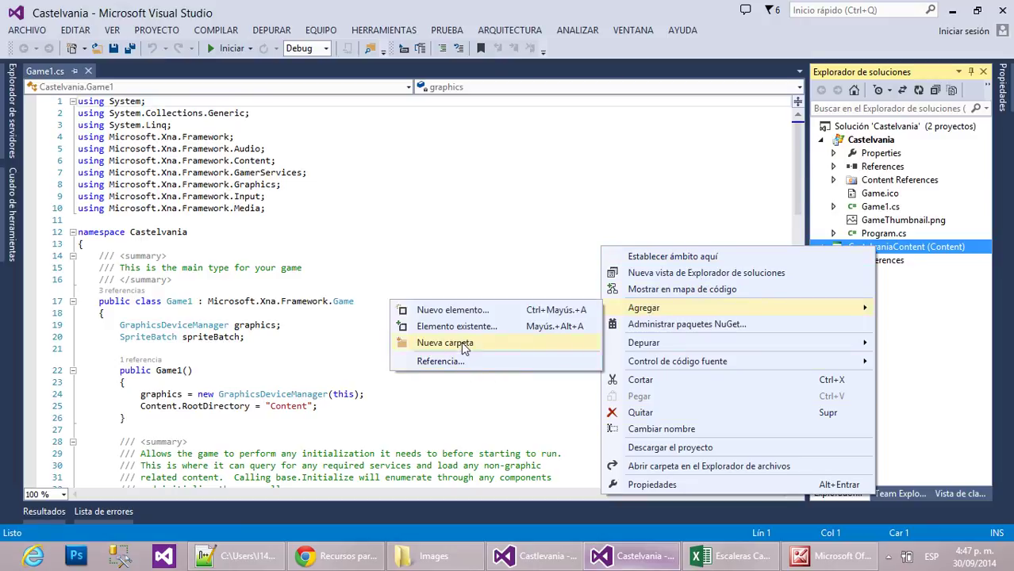
left_click(461, 343)
key("BackSpace")
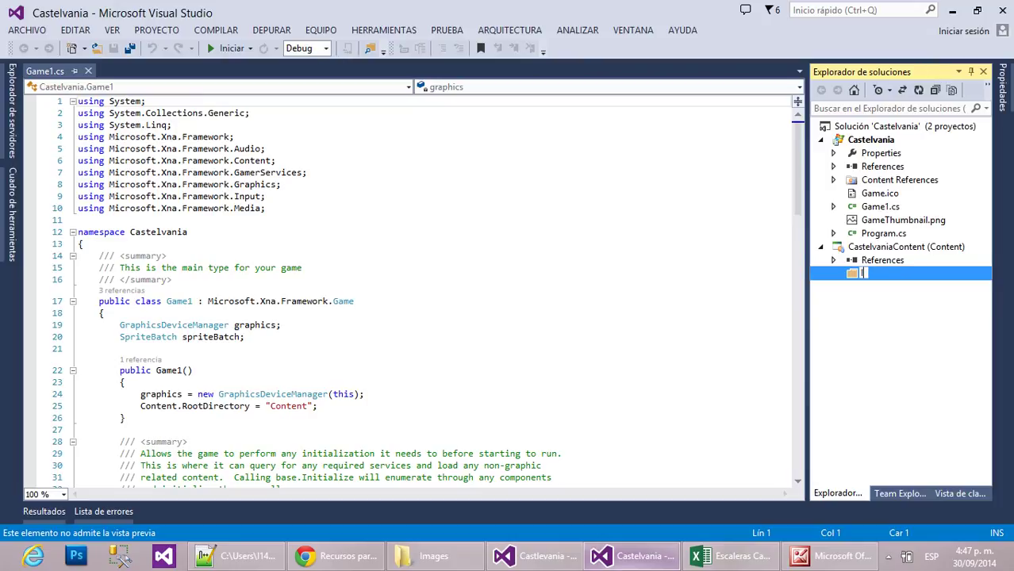
type("Images")
key("Return")
Add a folder named Sounds to the CastelvaniaContent project.
right_click(856, 262)
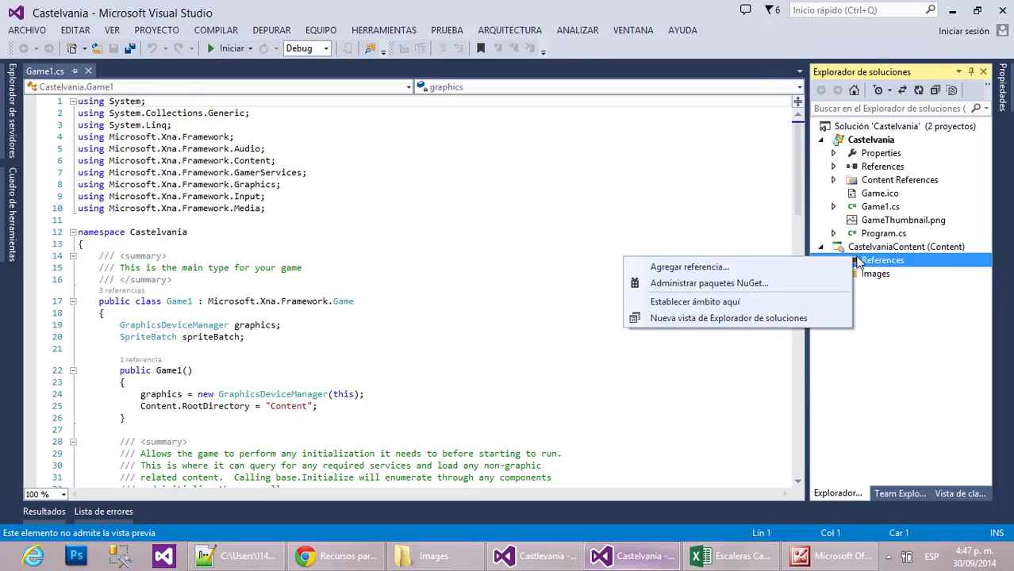
right_click(872, 252)
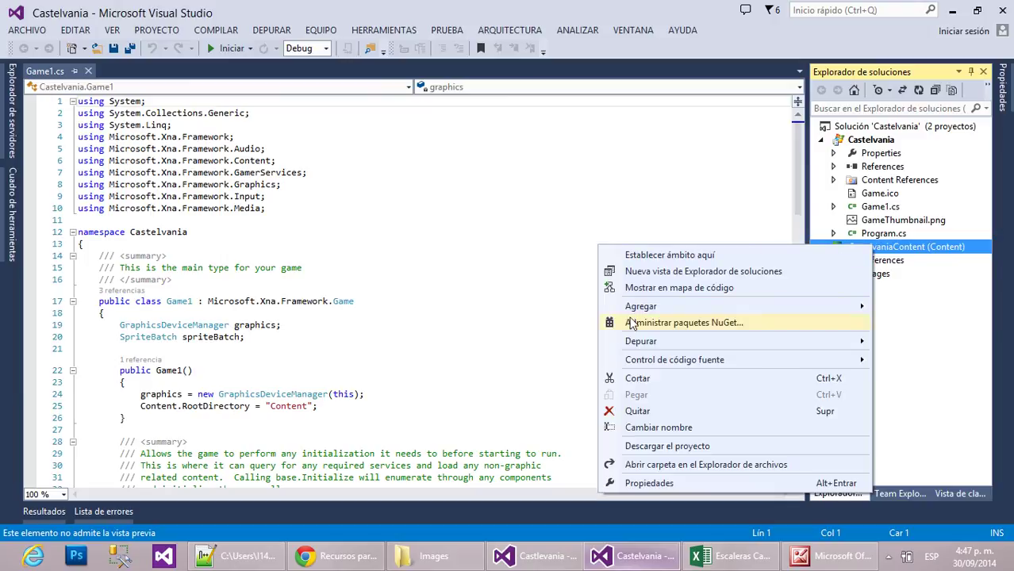
mouse_move(646, 315)
left_click(469, 344)
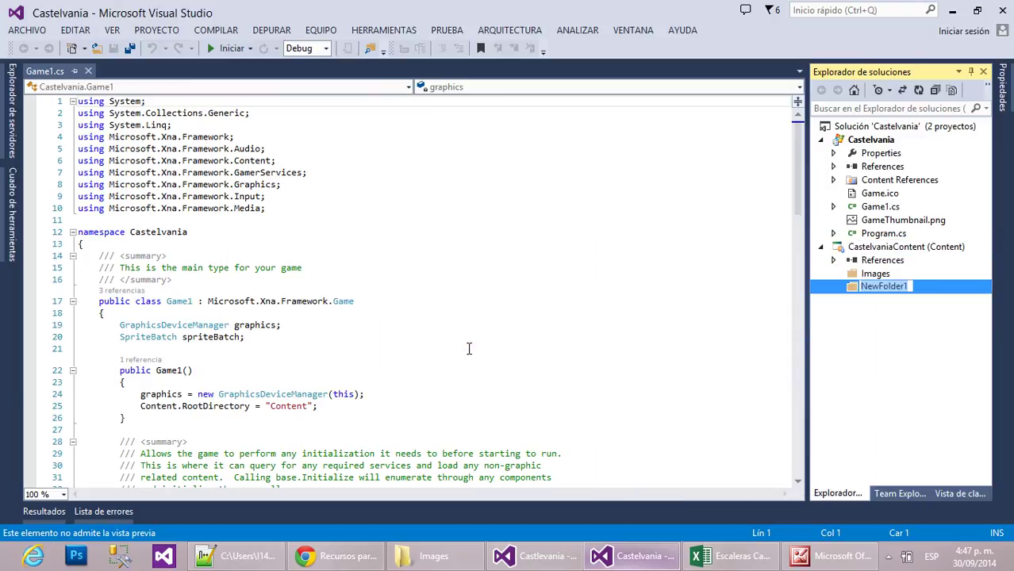
type("Sounds")
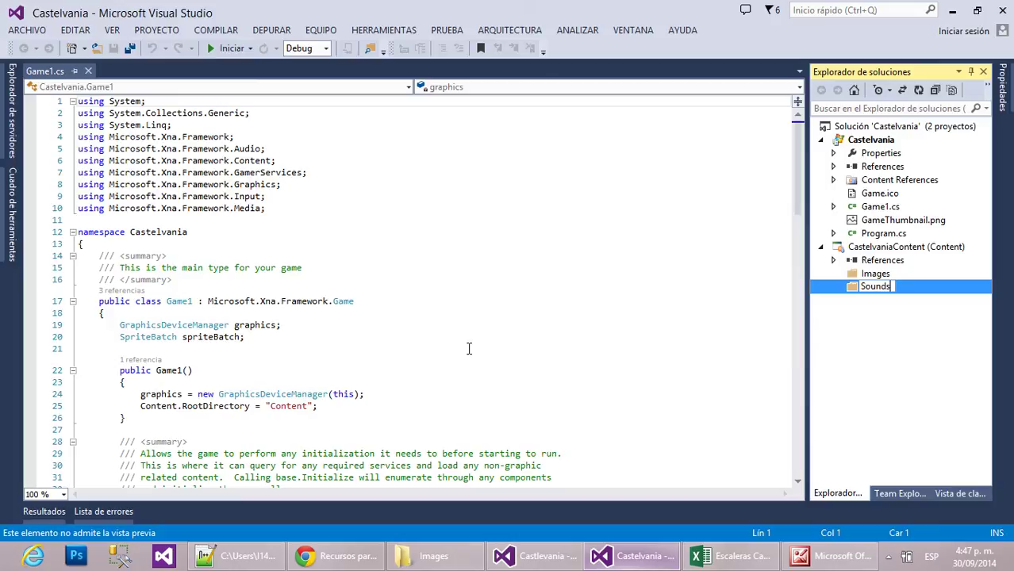
key("Return")
Add a folder named Fonts to the CastelvaniaContent project.
right_click(865, 254)
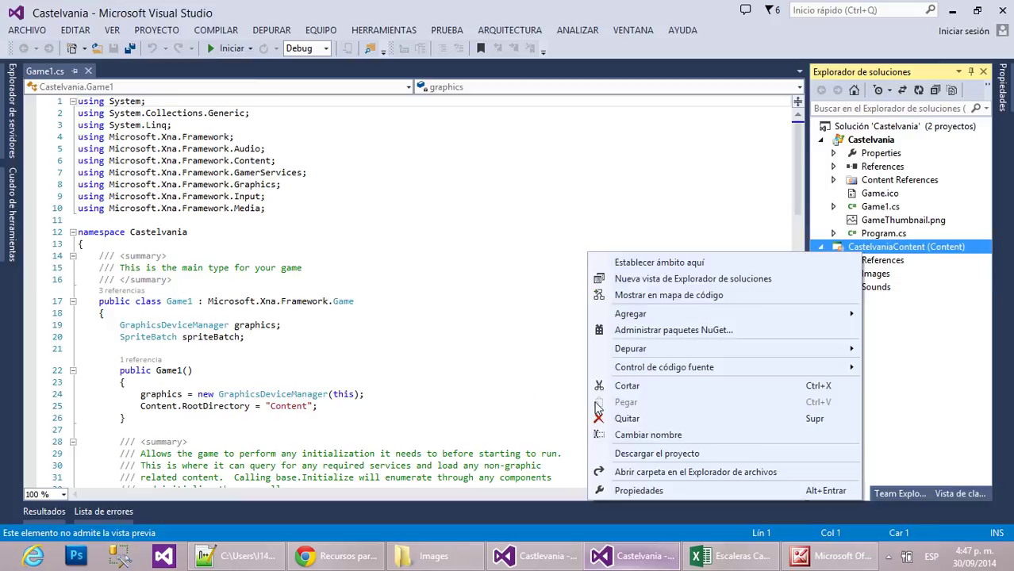
mouse_move(636, 320)
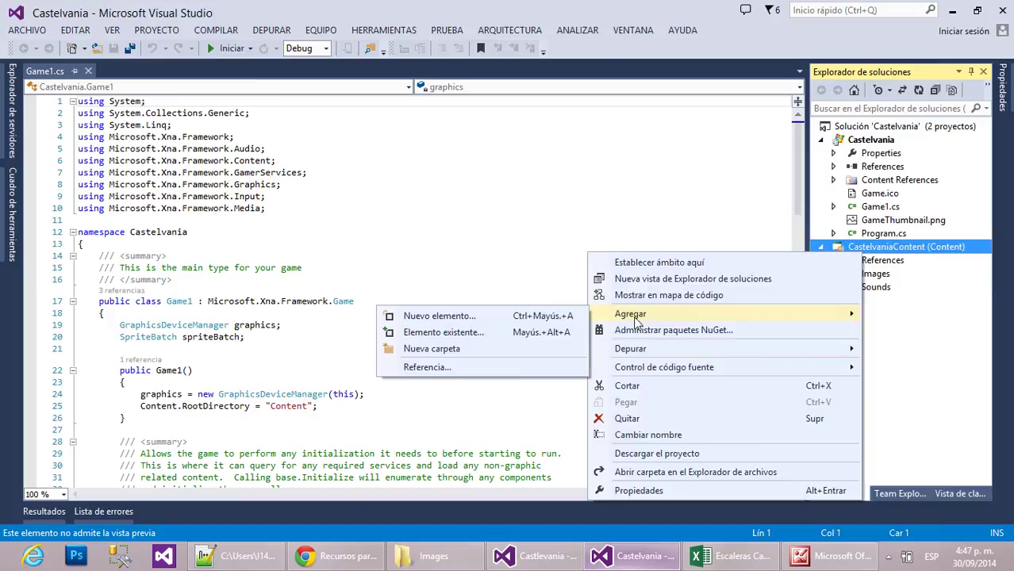
left_click(431, 349)
type("Fonts")
key("Return")
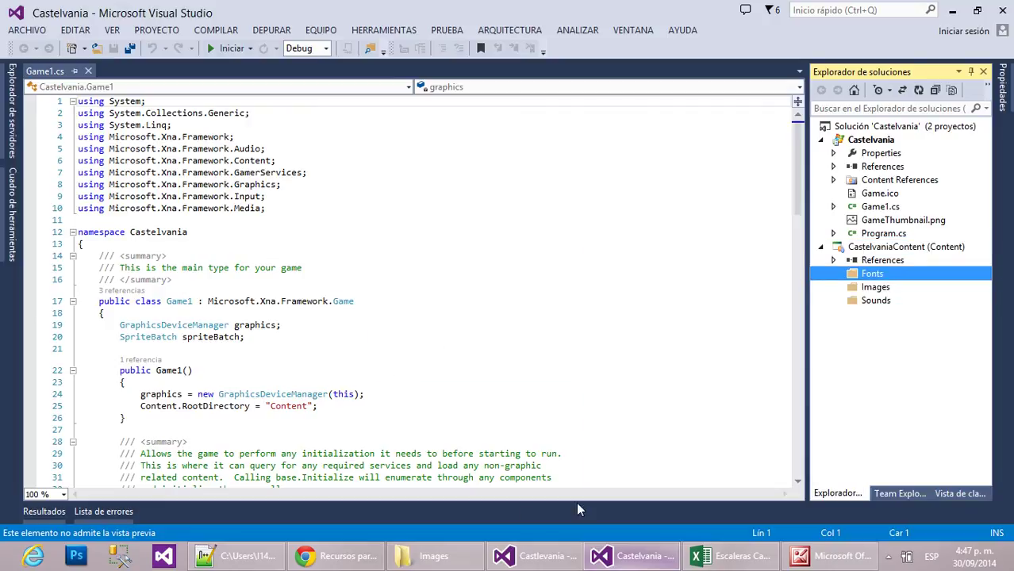
Create a subfolder named Backs inside the content project's Images folder.
left_click(871, 289)
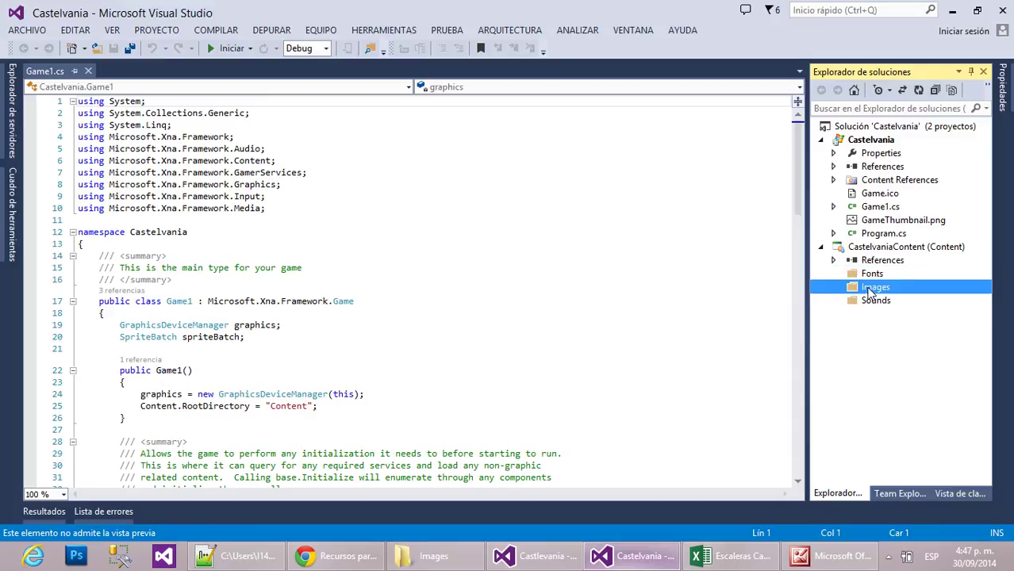
right_click(862, 293)
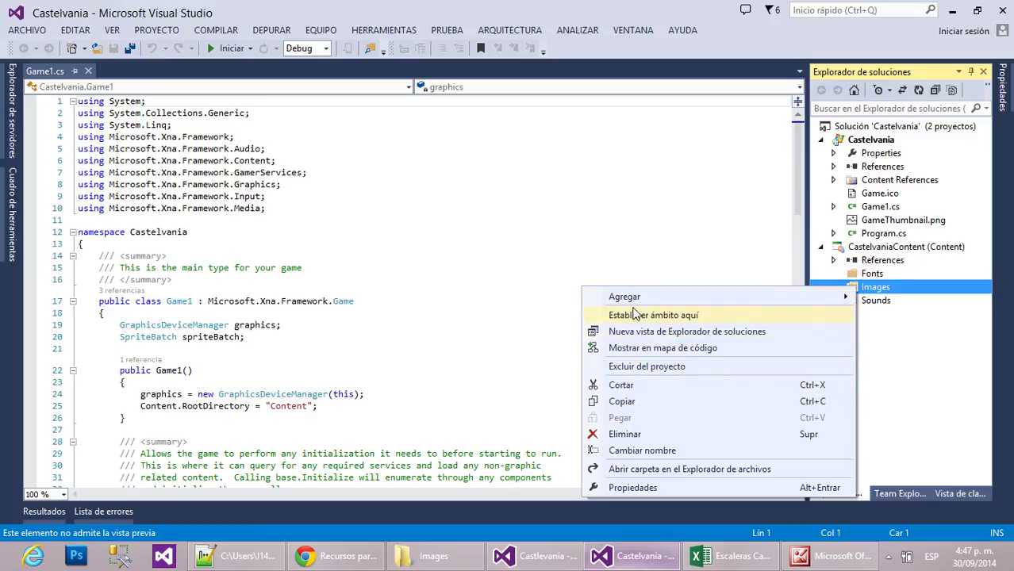
mouse_move(634, 303)
left_click(484, 334)
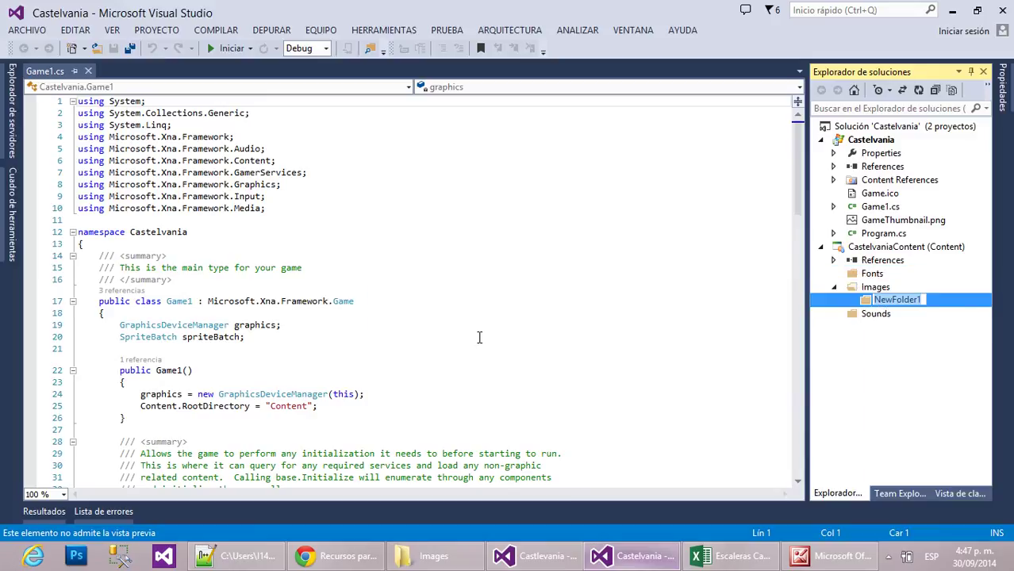
type("Backs")
key("Return")
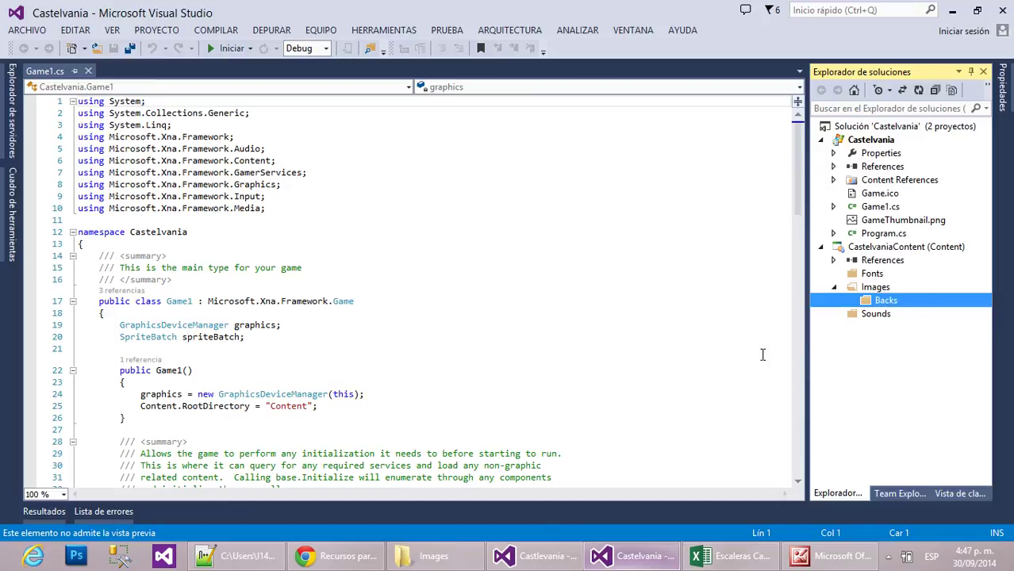
Create a subfolder named Enemies inside the content project's Images folder.
right_click(887, 287)
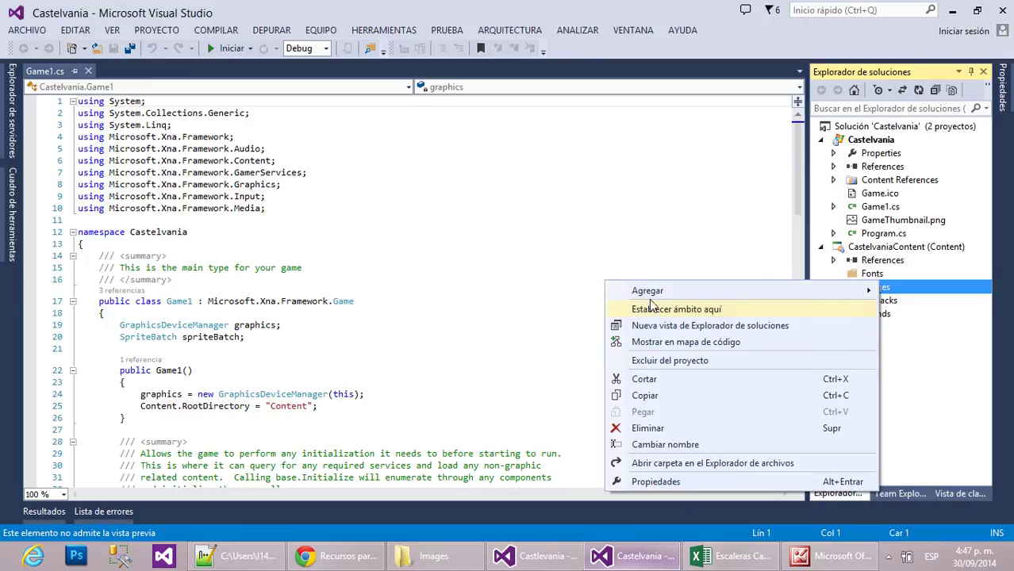
mouse_move(647, 292)
left_click(457, 326)
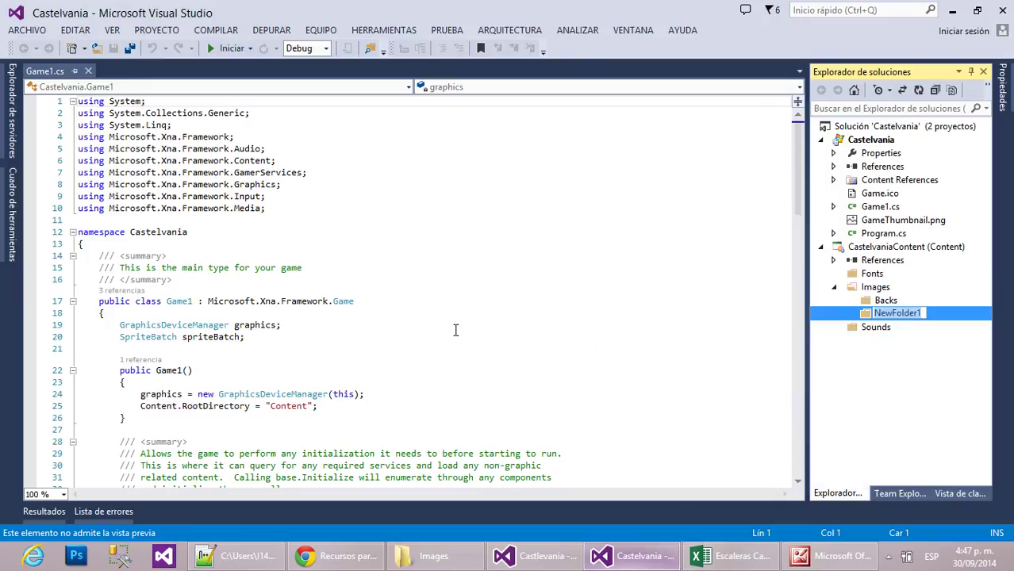
type("Eme")
key("BackSpace")
key("BackSpace")
type("nemies")
key("Return")
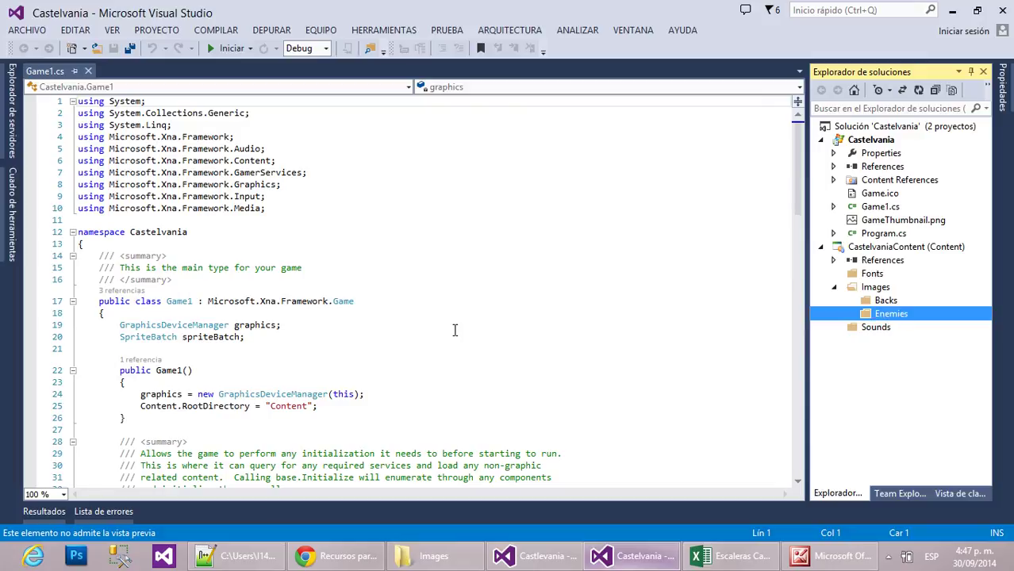
Create a subfolder named Playes inside the content project's Images folder.
right_click(887, 294)
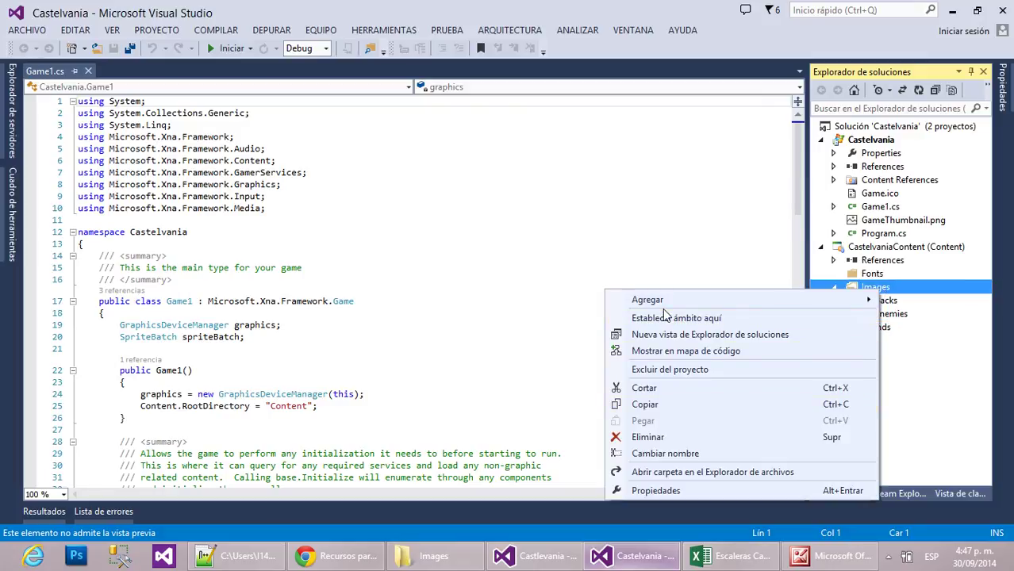
mouse_move(664, 302)
left_click(533, 340)
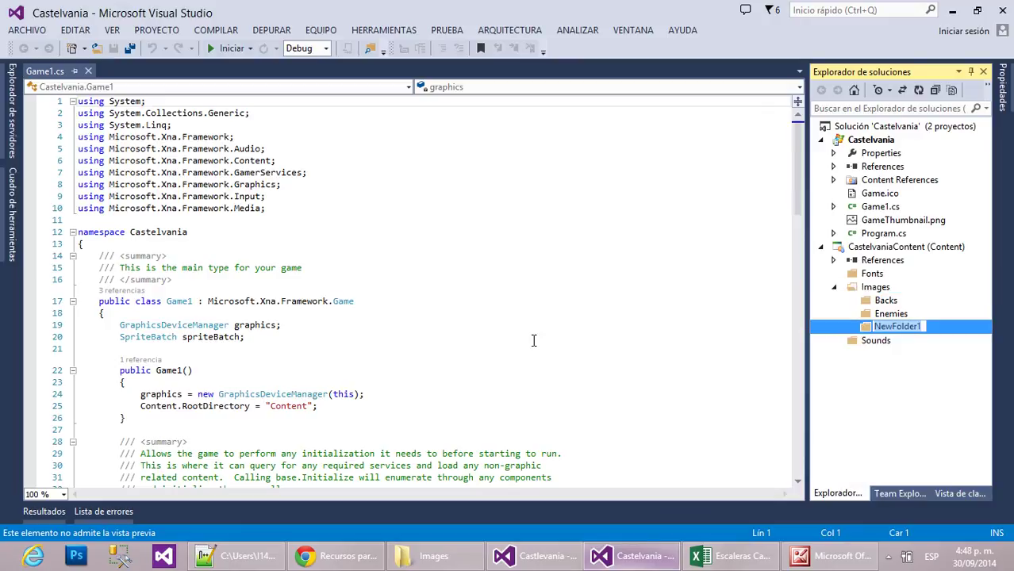
key("BackSpace")
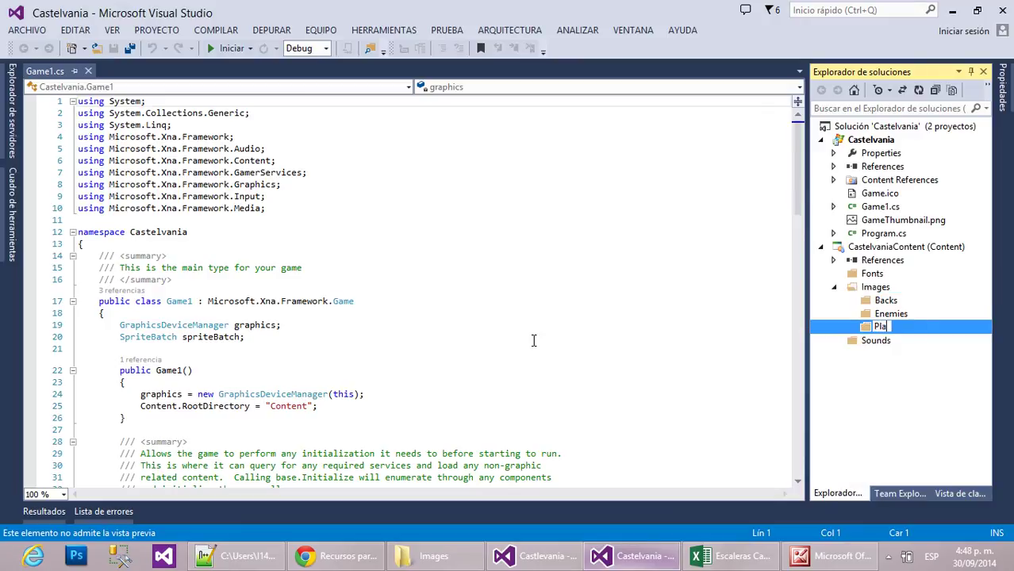
type("Playes")
key("Return")
Start adding existing items to the Backs folder and browse to My Own Games under XNA Games on drive C.
left_click(892, 302)
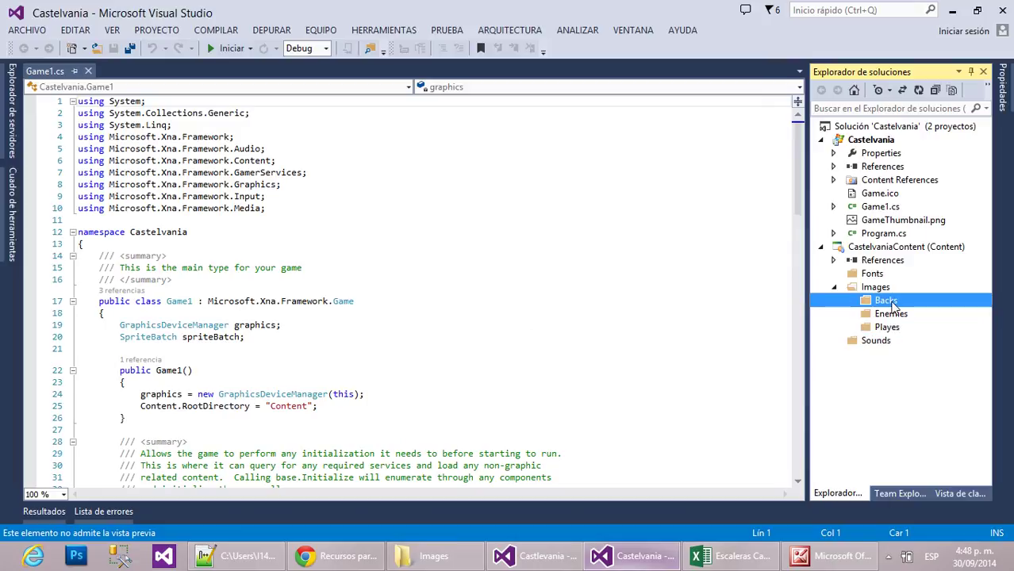
right_click(892, 305)
mouse_move(665, 312)
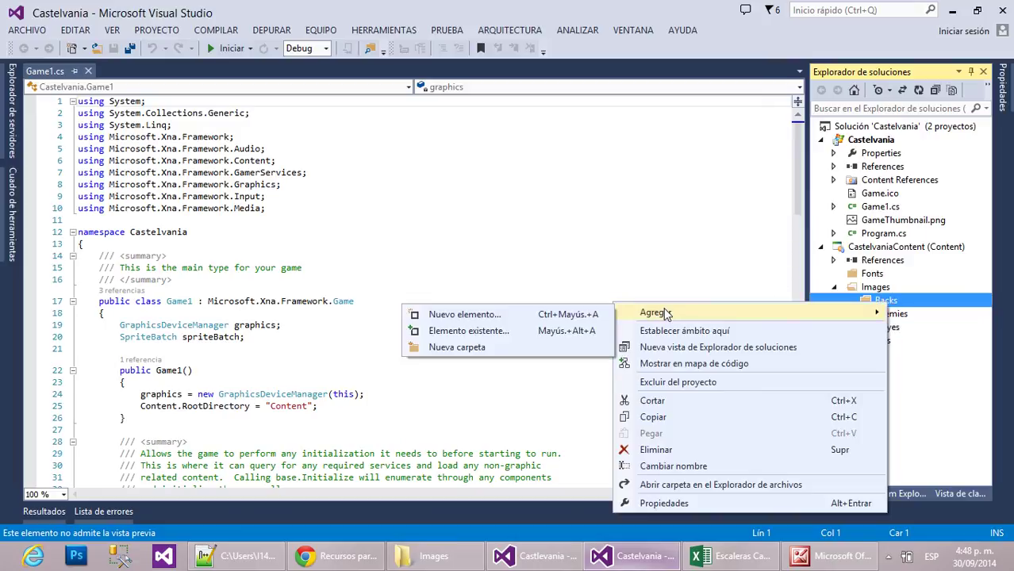
left_click(493, 330)
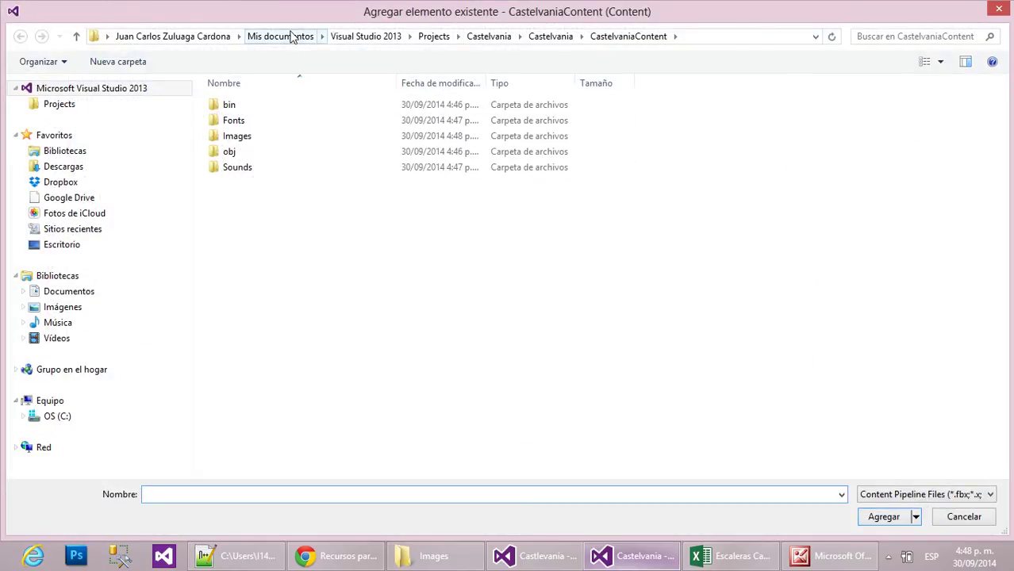
left_click(47, 420)
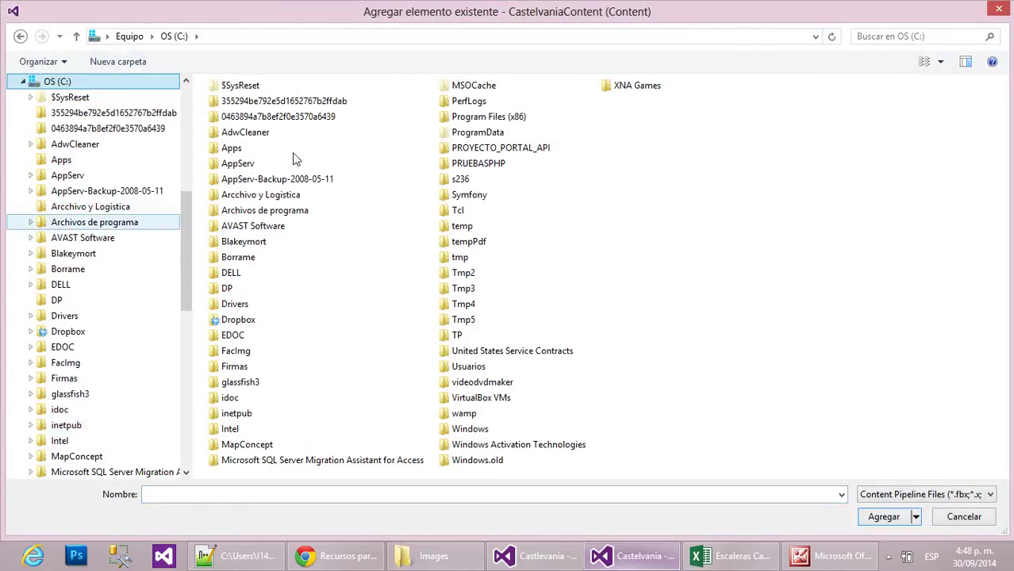
double_click(627, 86)
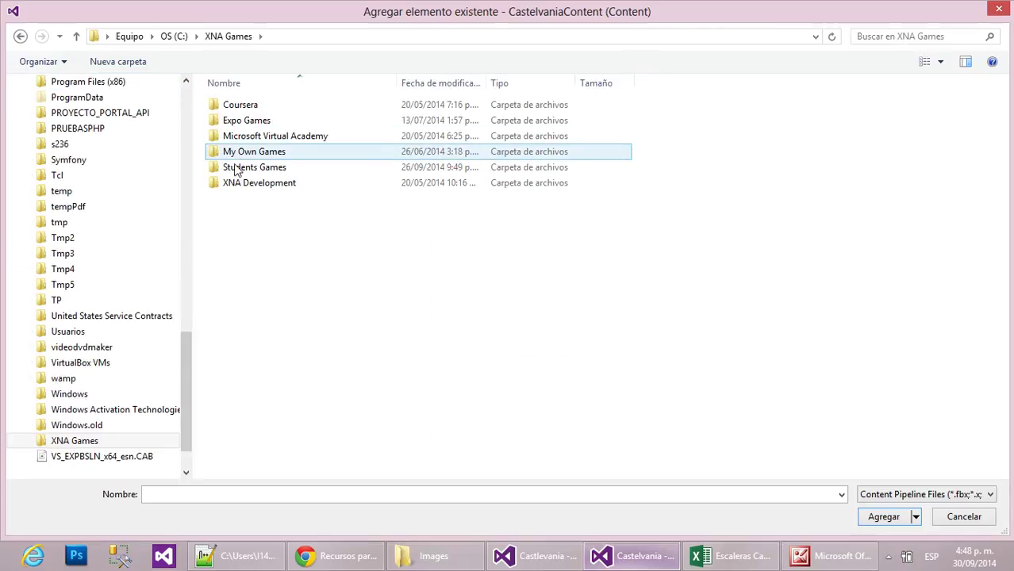
double_click(237, 153)
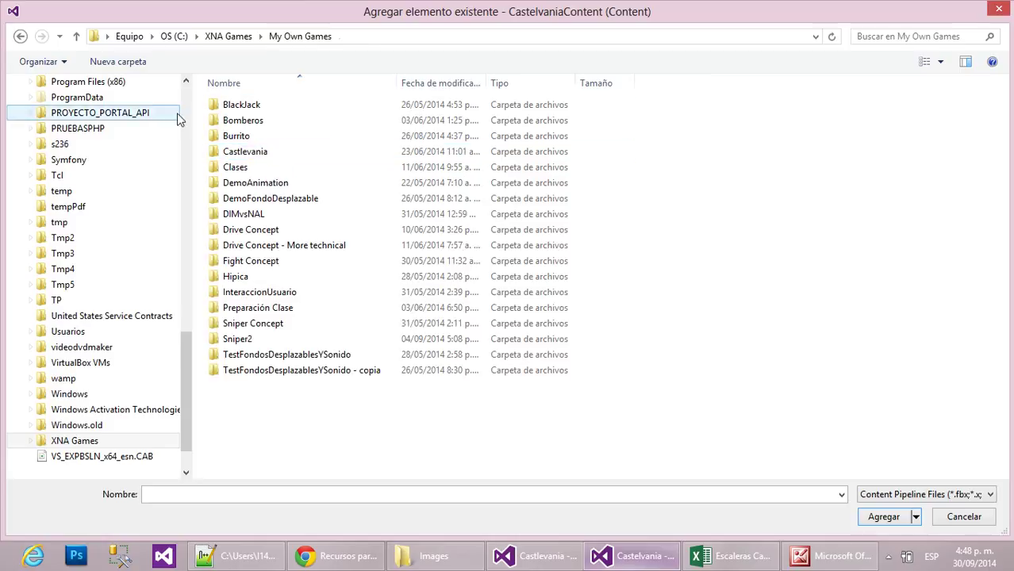